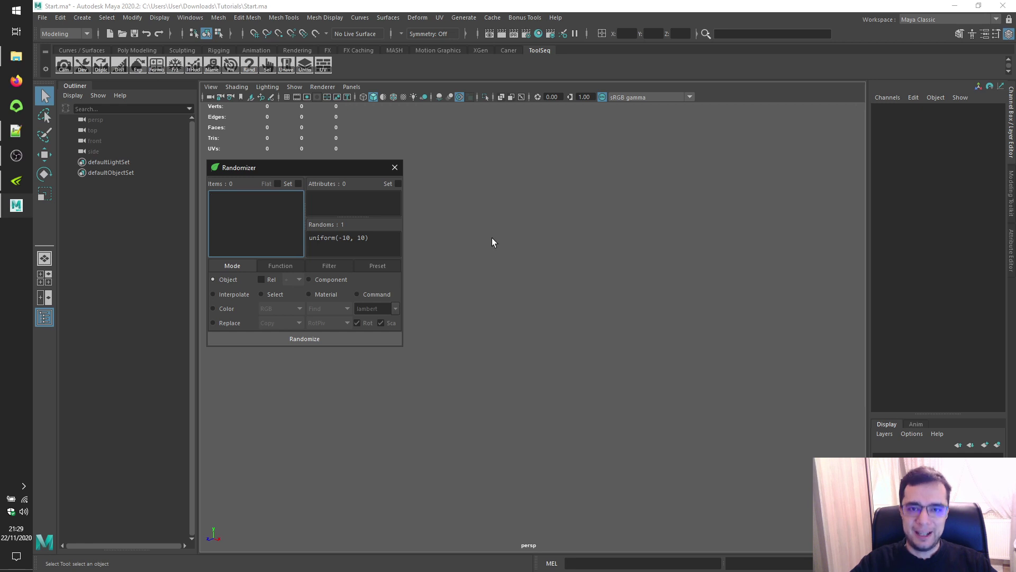
- Move the Randomizer window clear of the viewport centre and switch it to Command mode
left_click_drag(298, 175, 748, 121)
key("alt+Tab")
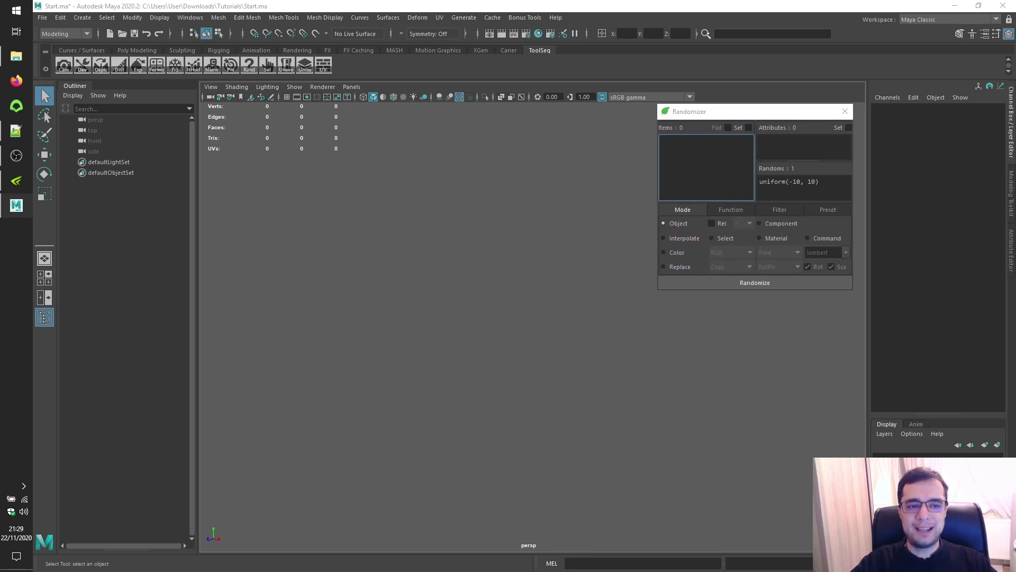
left_click(823, 239)
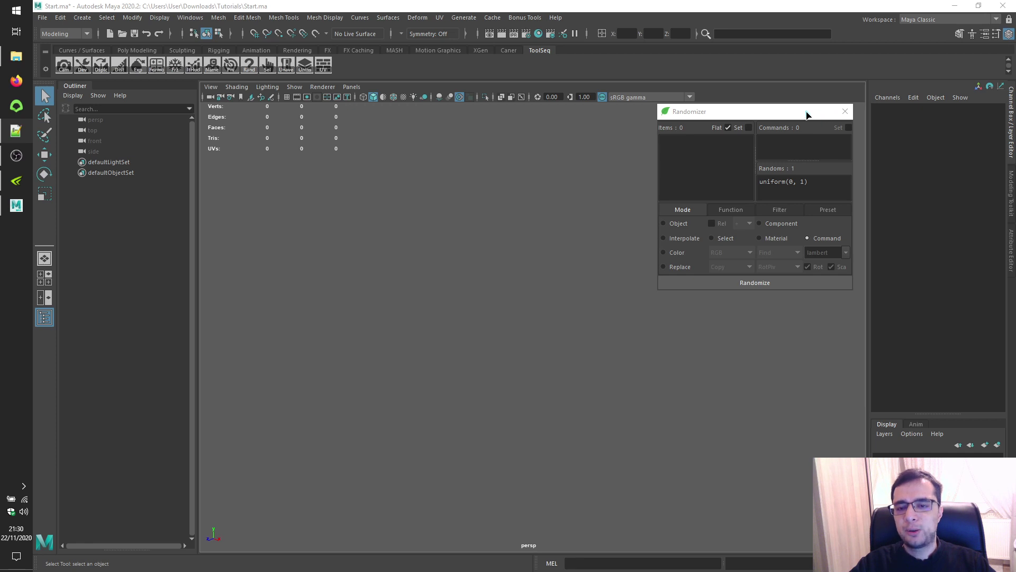
- Create a polygon cube and move it up about 3.03 units along Y
left_click(80, 18)
mouse_move(104, 51)
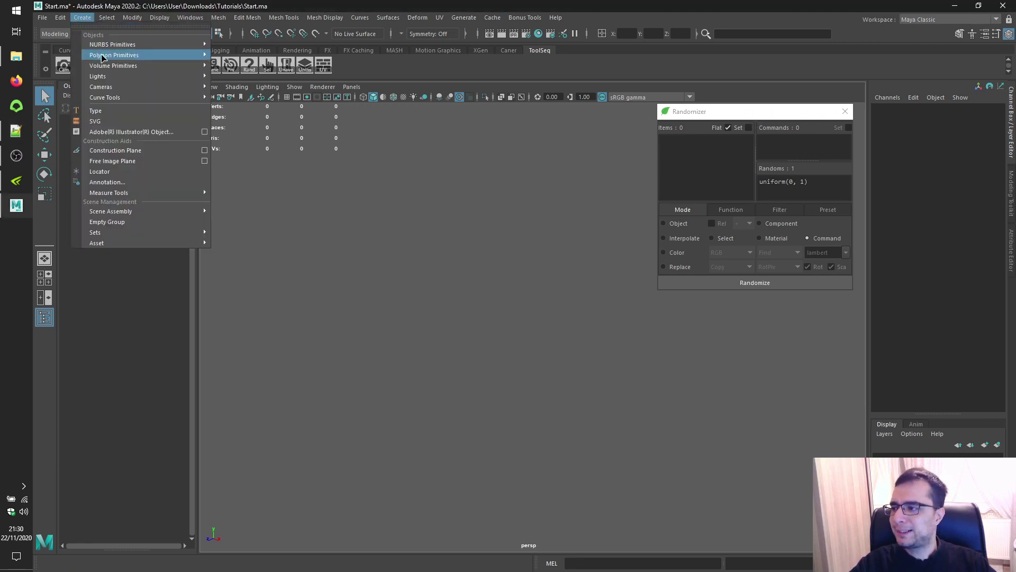
left_click(231, 65)
key("w")
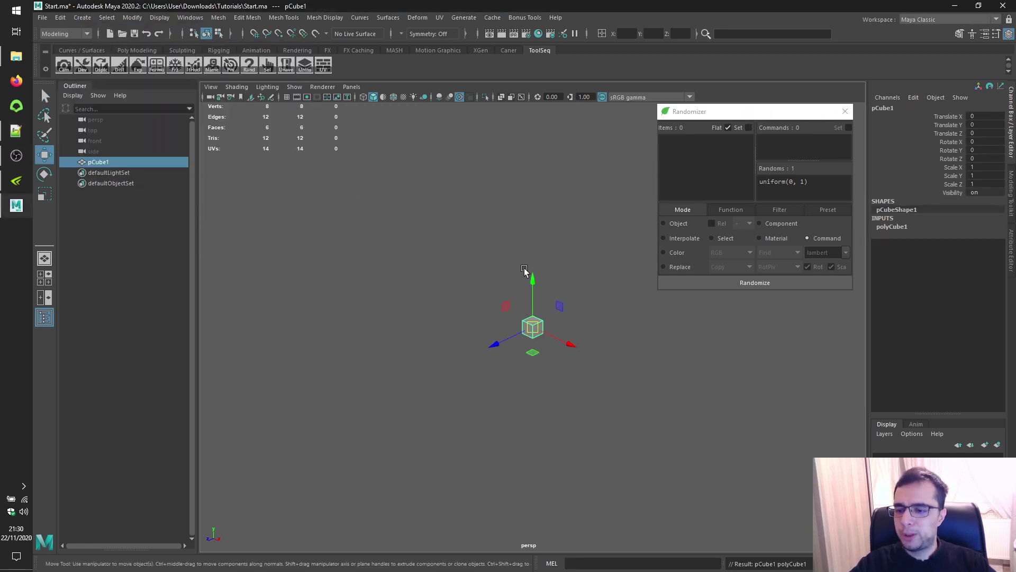
left_click_drag(533, 279, 527, 237)
key("q")
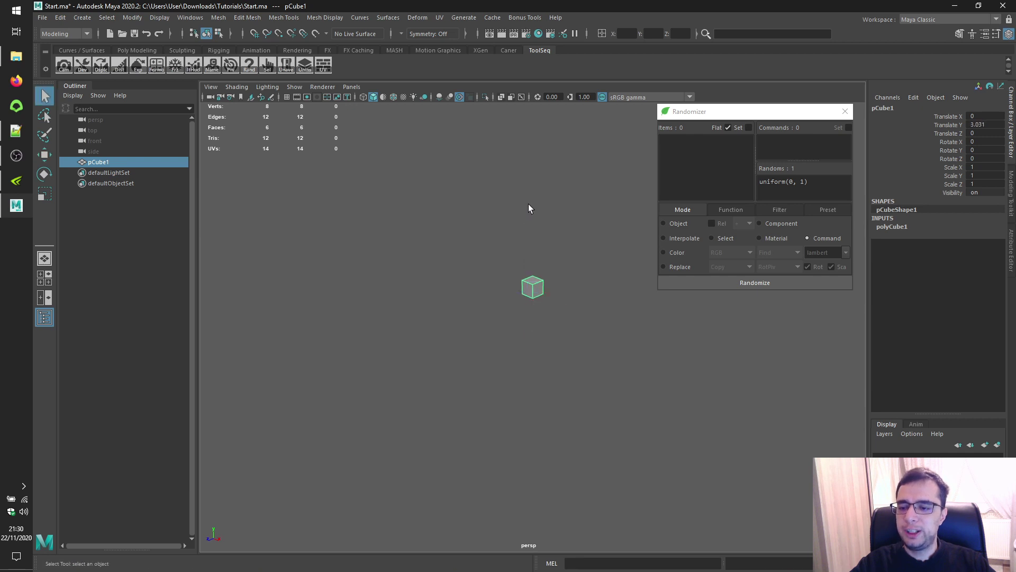
- Load the cube's move command into the Randomizer's command list, then clear it
left_click(813, 133)
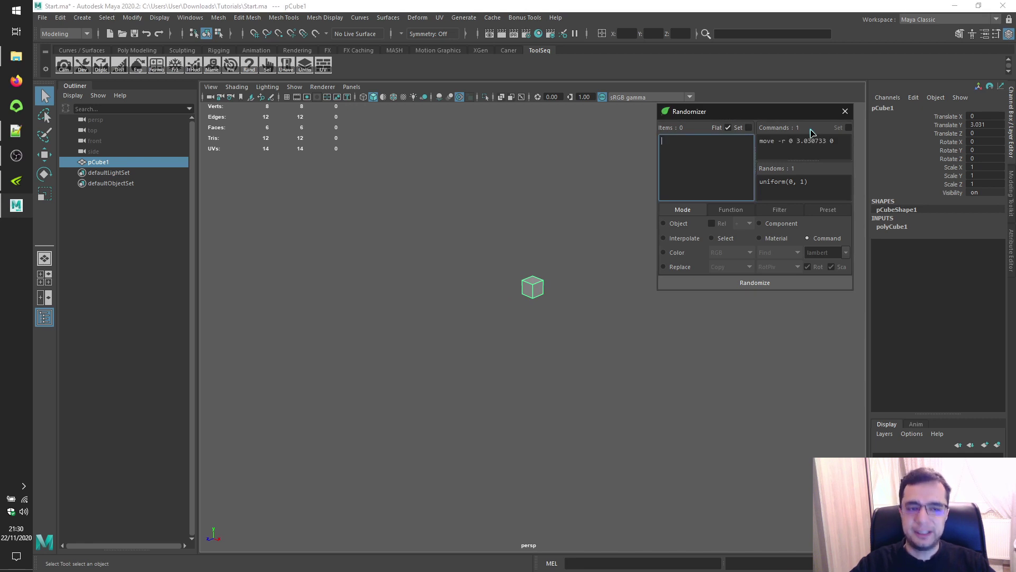
key("alt+Tab")
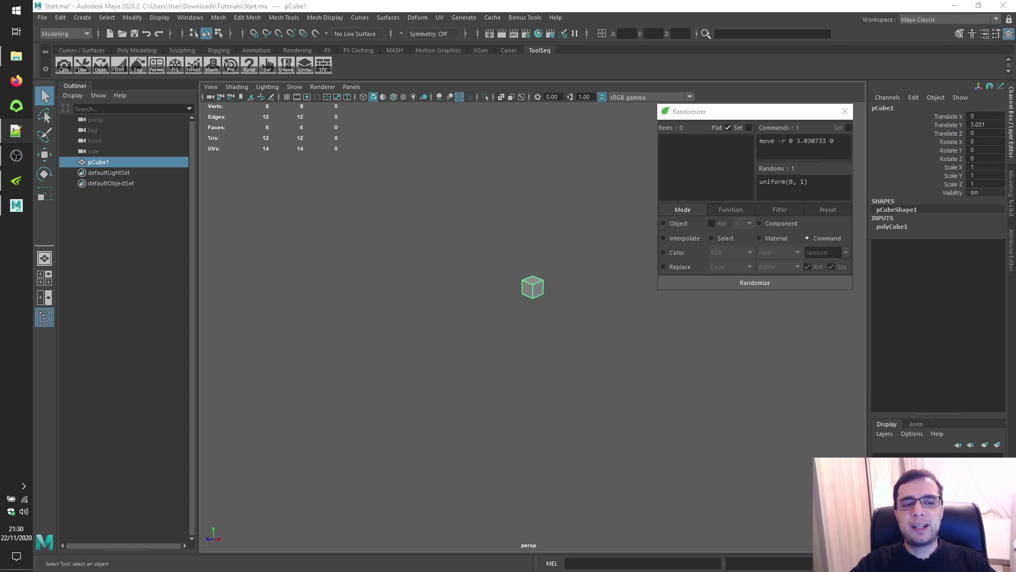
left_click(811, 148)
triple_click(812, 148)
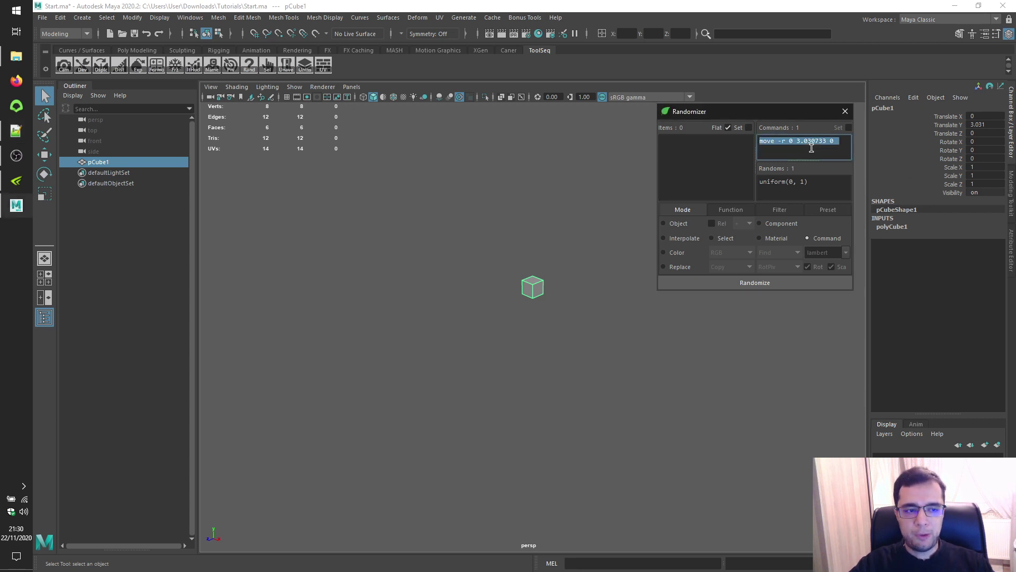
key("BackSpace")
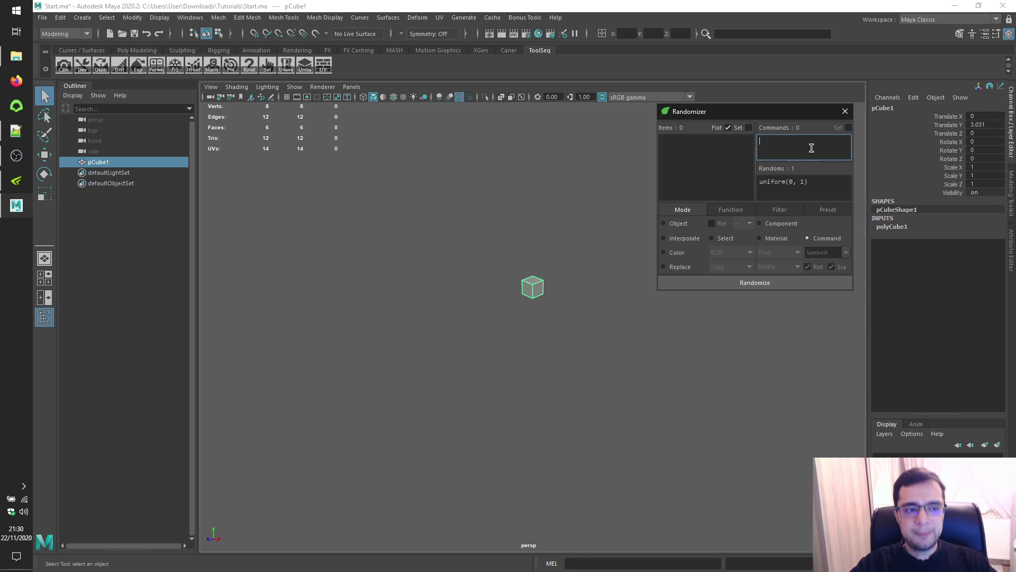
- Try the placeholders maya_cmds, _ITEM and _RANDOM.Get() in the command list, then clear it
right_click(805, 147)
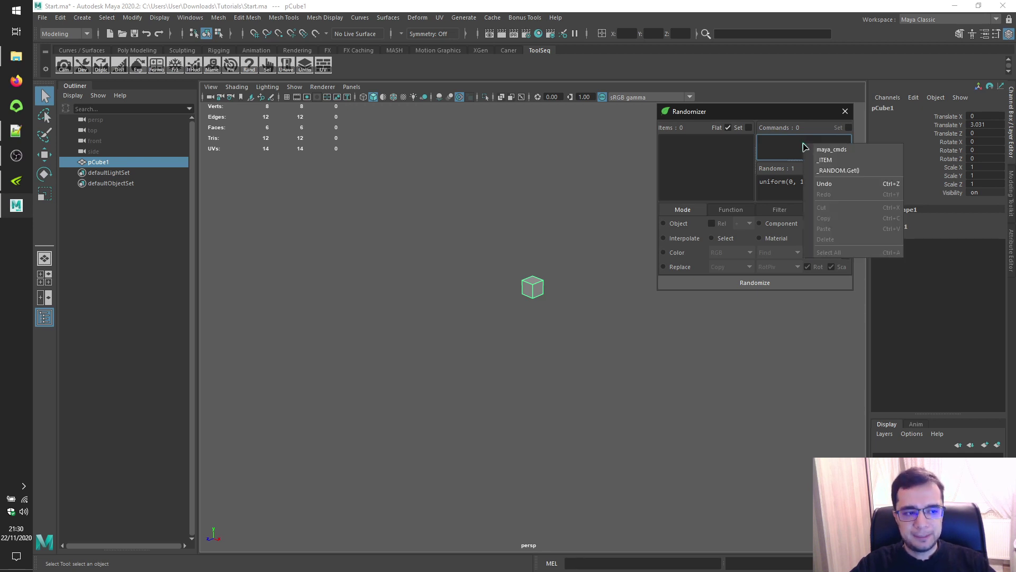
left_click(864, 150)
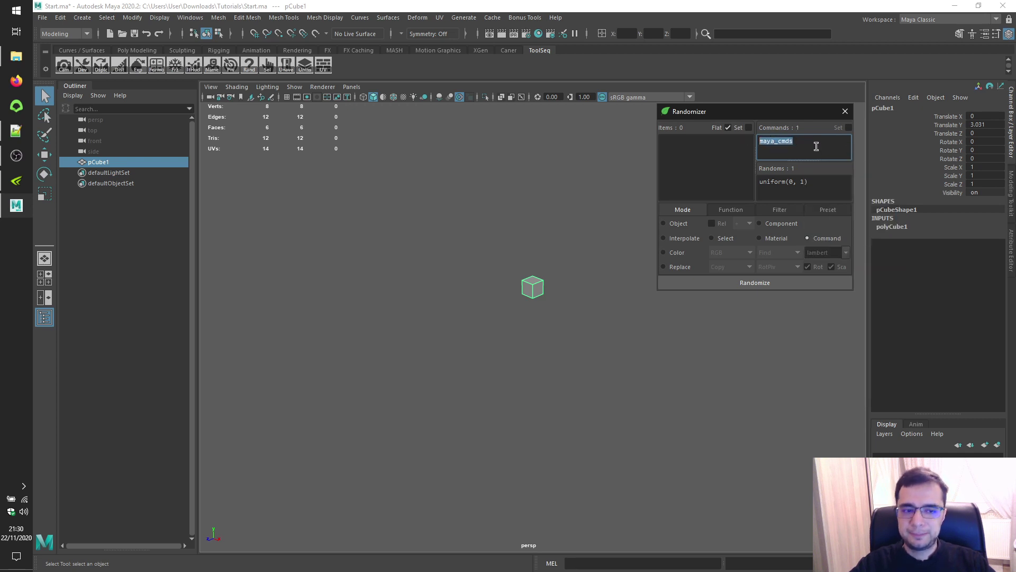
right_click(825, 147)
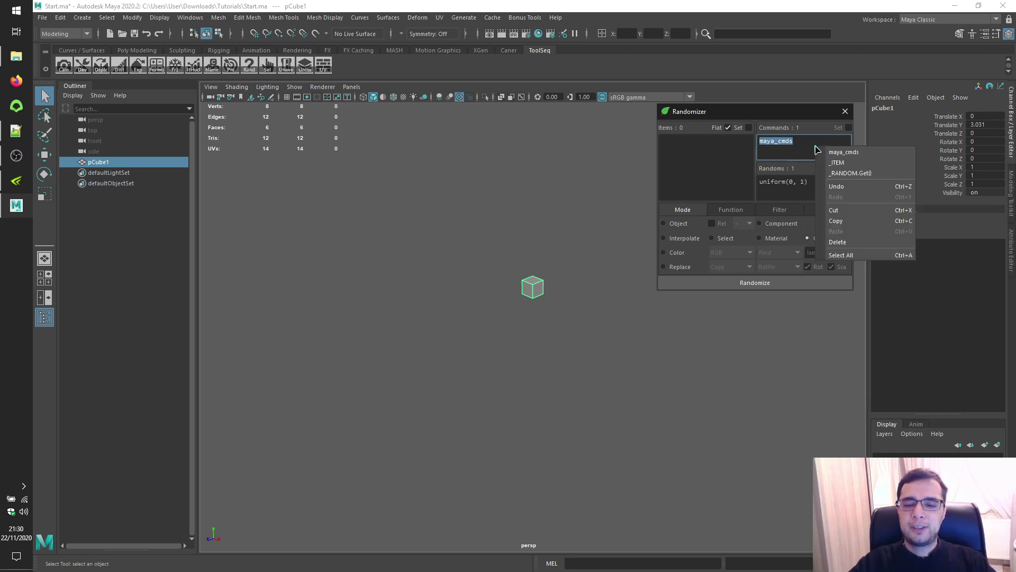
left_click(875, 164)
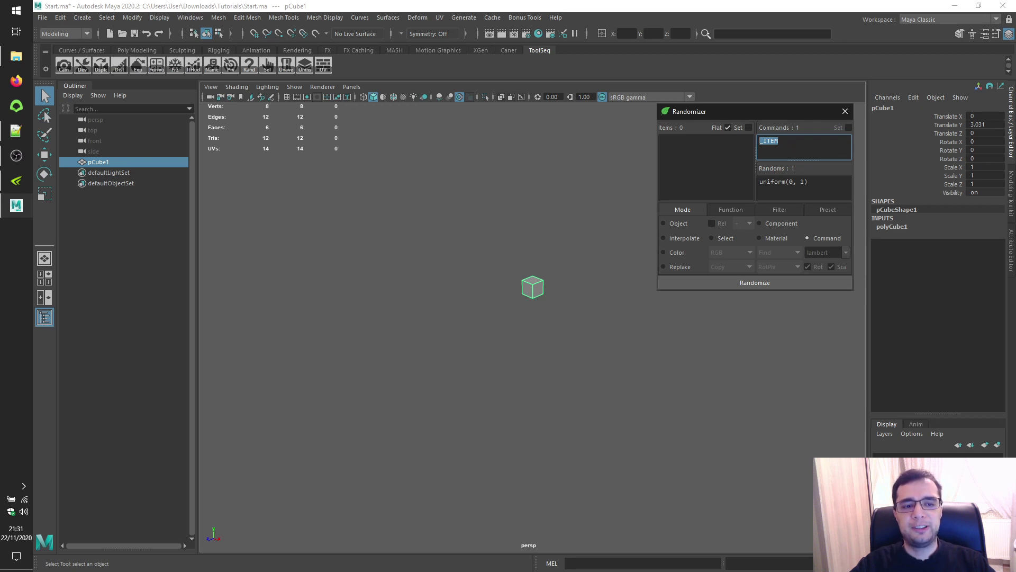
right_click(796, 144)
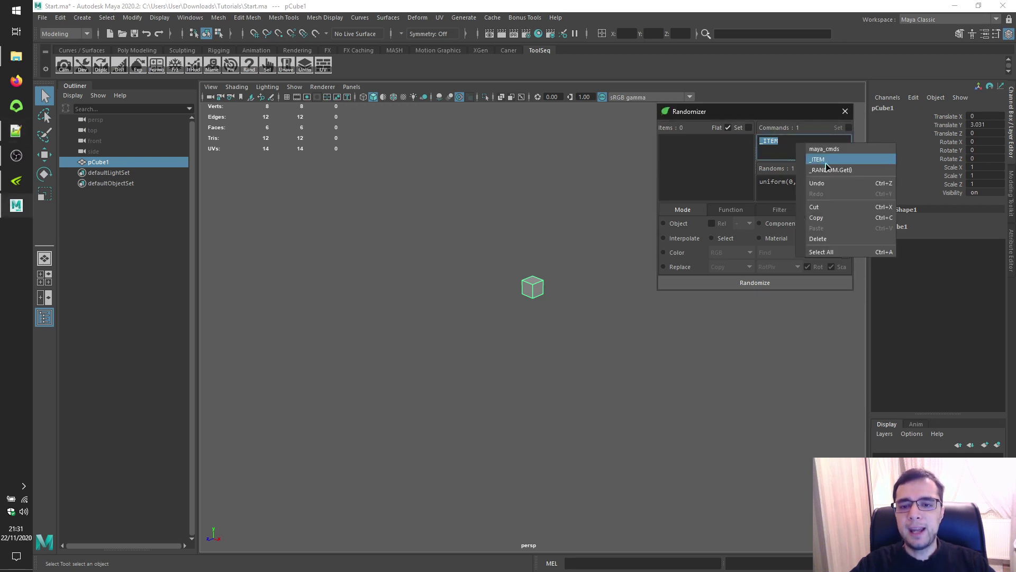
left_click(877, 170)
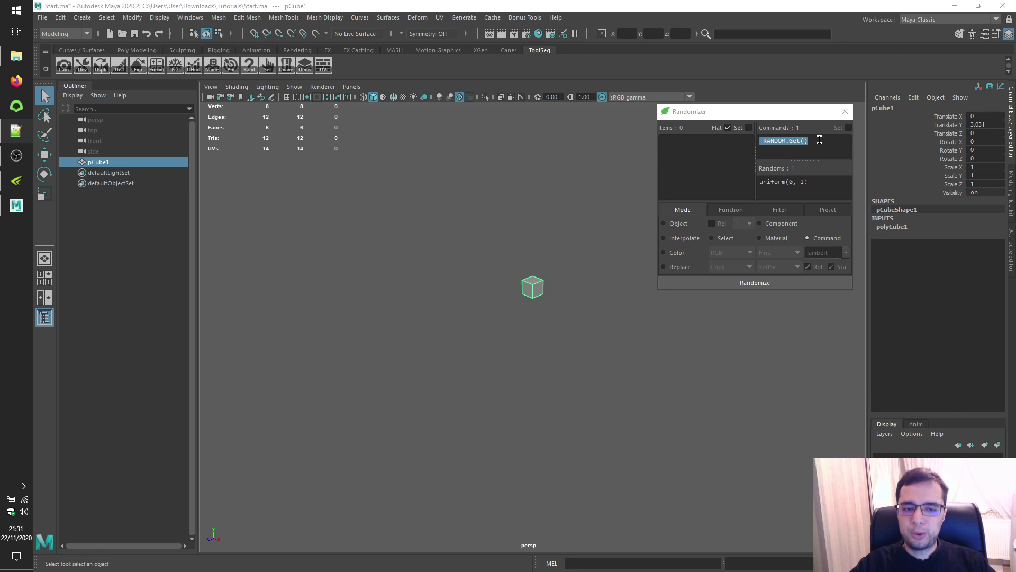
right_click(830, 141)
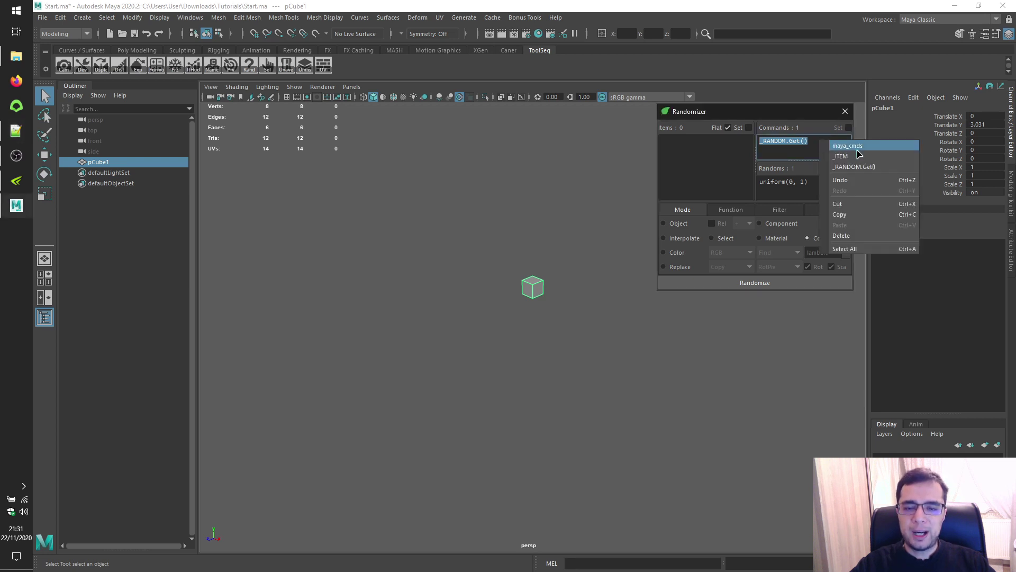
left_click(883, 168)
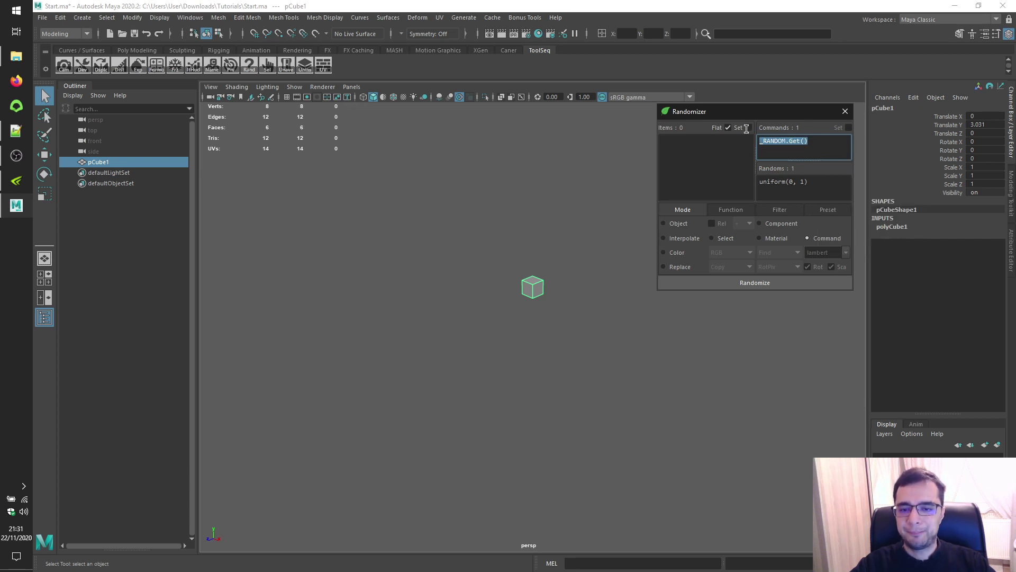
key("Delete")
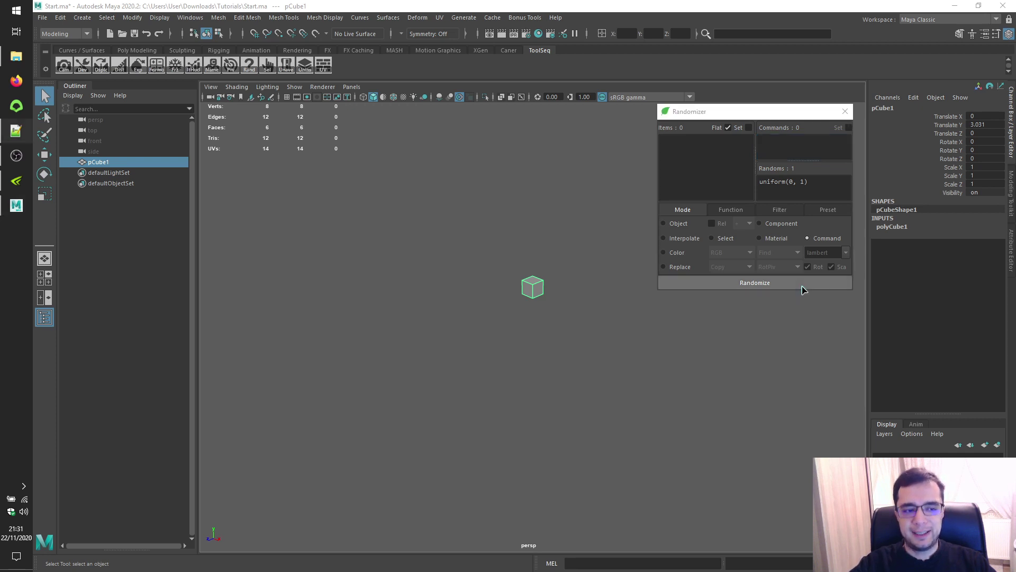
- Delete the cube and create a polygon sphere framed in the perspective view
left_click_drag(461, 221, 570, 321)
key("Delete")
left_click(82, 17)
mouse_move(102, 55)
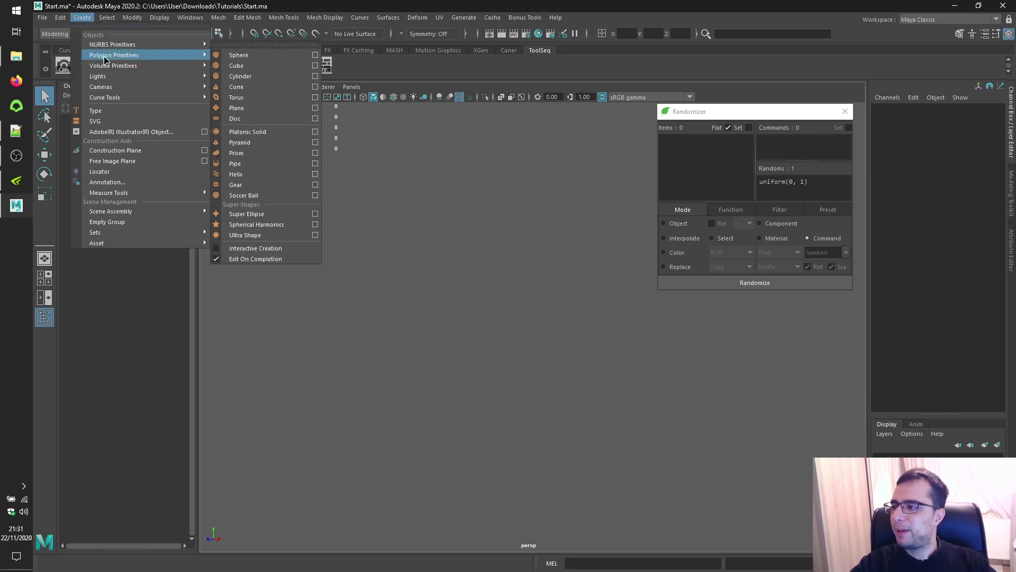
left_click(243, 56)
key("f")
- Select a horizontal edge loop on the sphere's upper half and convert it to a vertex selection
key("F10")
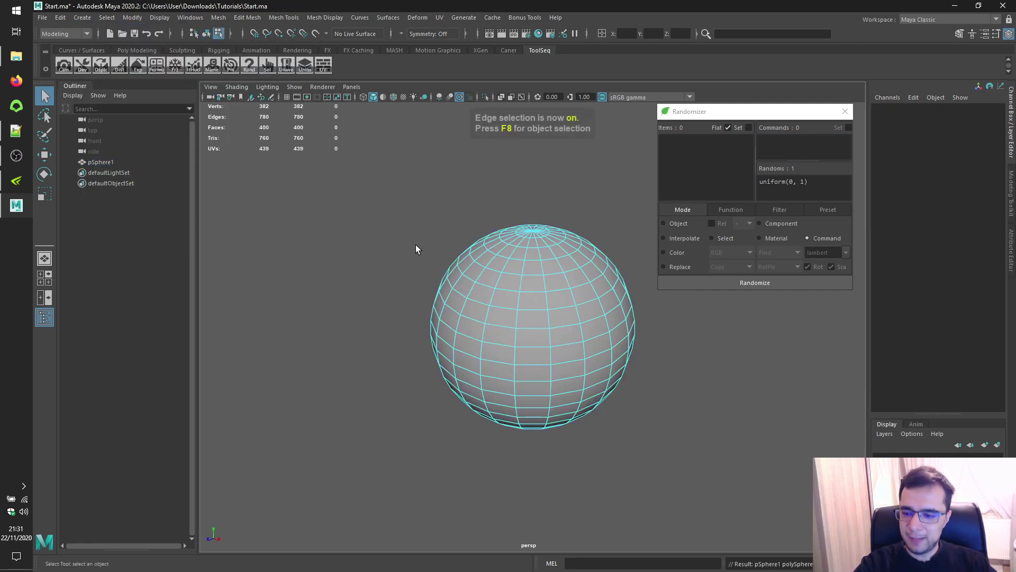
double_click(507, 312)
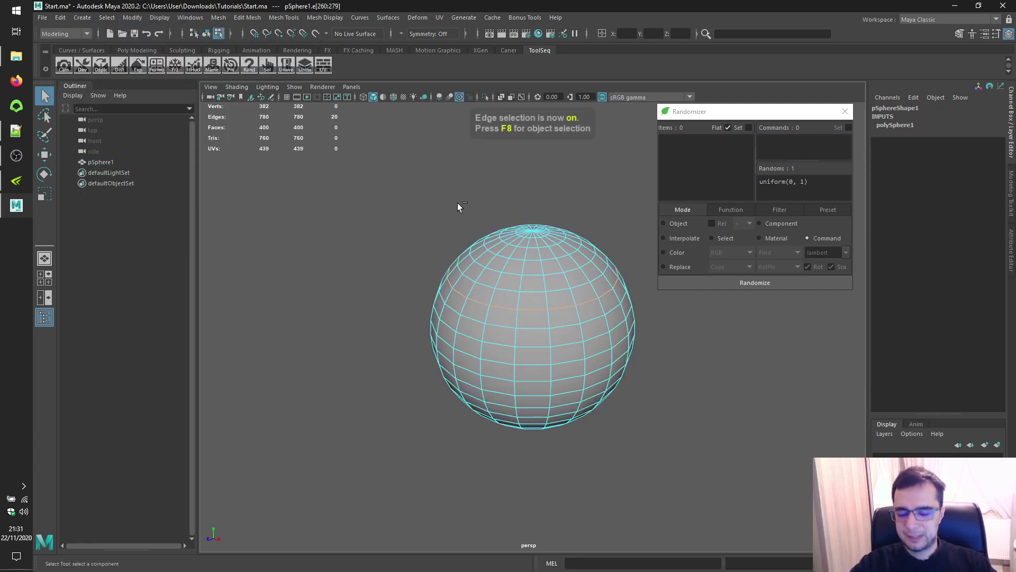
key("ctrl+F9")
left_click_drag(461, 207, 440, 175, "alt")
- Raise the selected vertices about 0.213 units along Y and load that move command into the Randomizer's command list
key("w")
left_click_drag(530, 220, 530, 200)
middle_click_drag(593, 162, 589, 161, "alt")
key("q")
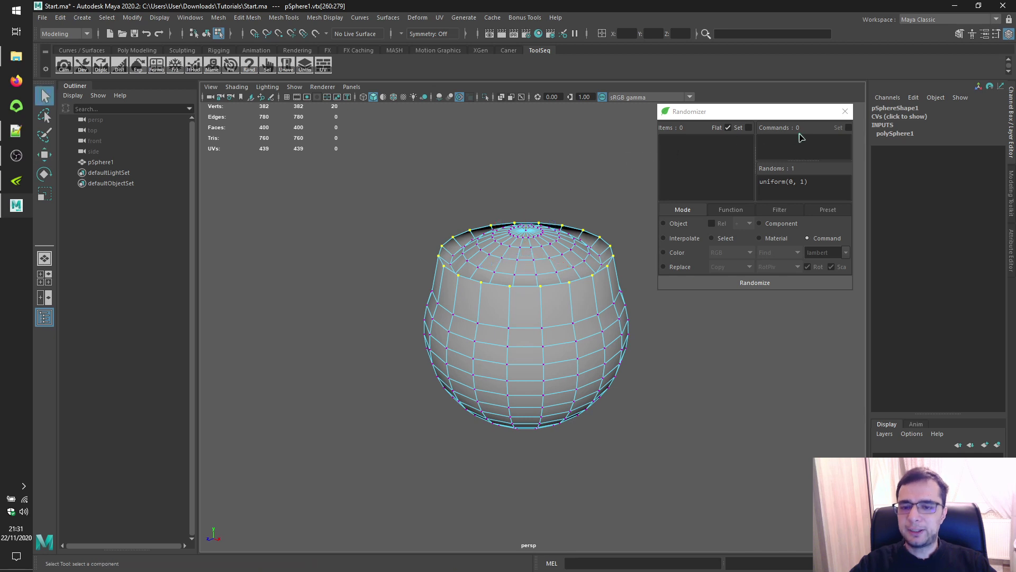
left_click(814, 131)
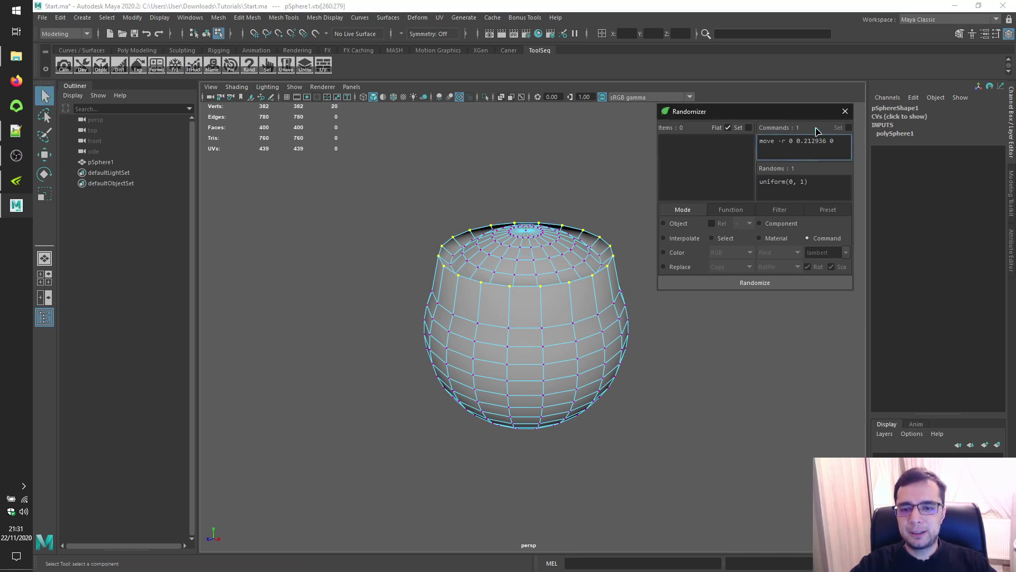
- Undo the vertex move and load the selected vertices as items in an enlarged Randomizer window with a wider command area
key("ctrl+z")
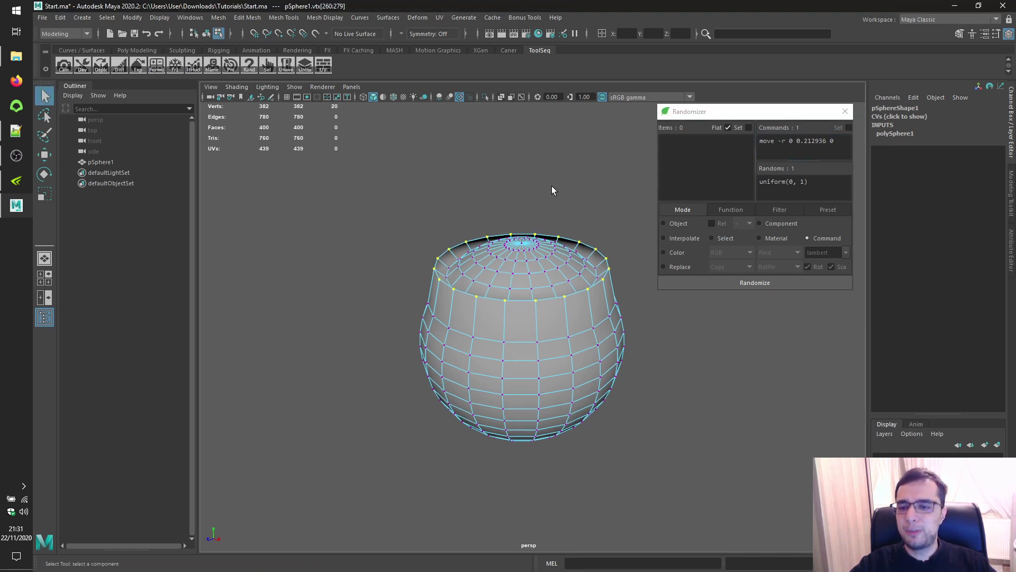
left_click(702, 131)
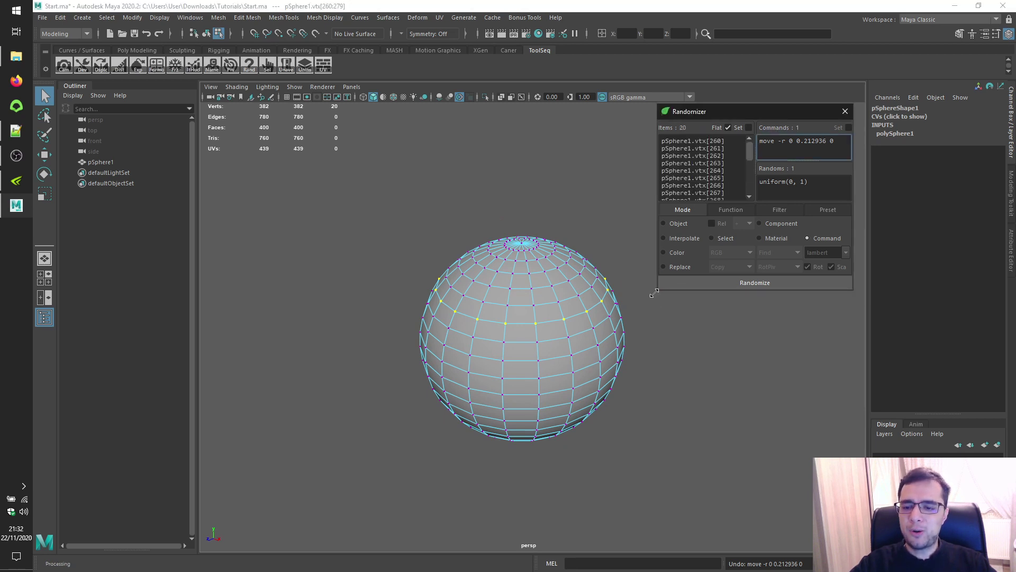
left_click_drag(659, 290, 544, 350)
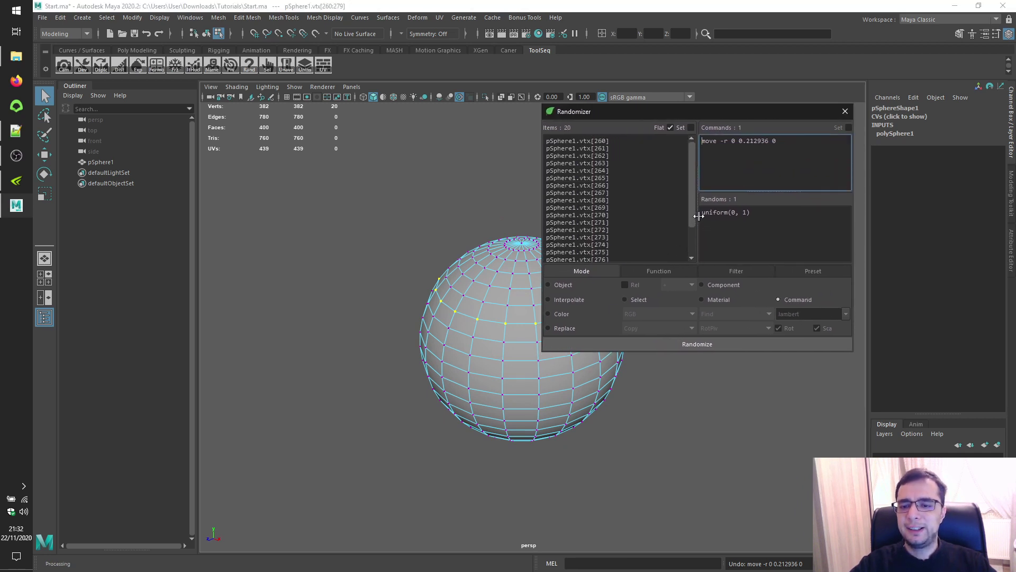
left_click_drag(694, 216, 659, 212)
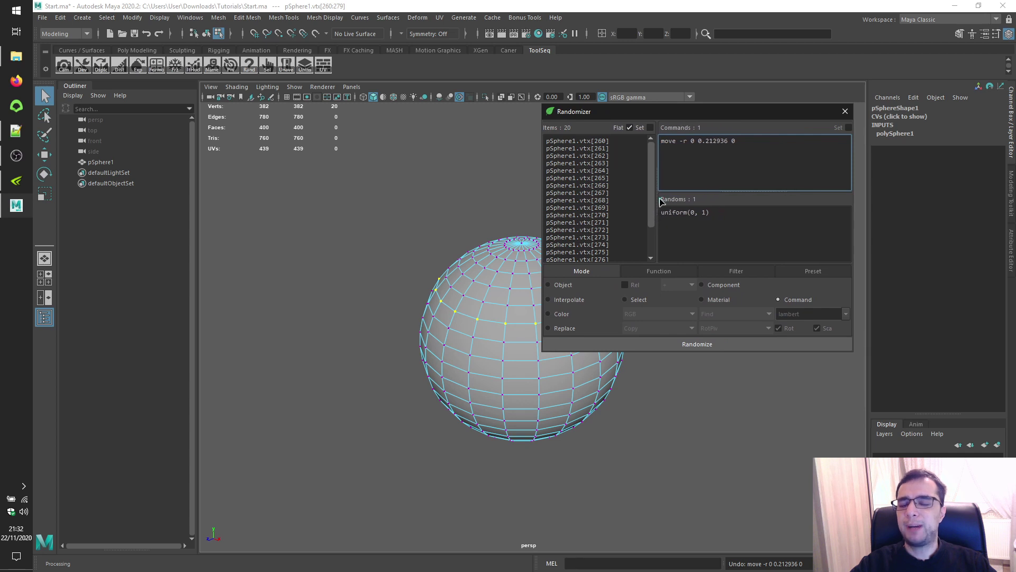
- Prefix the recorded move command with maya_cmds. and enclose its arguments in parentheses
right_click(663, 144)
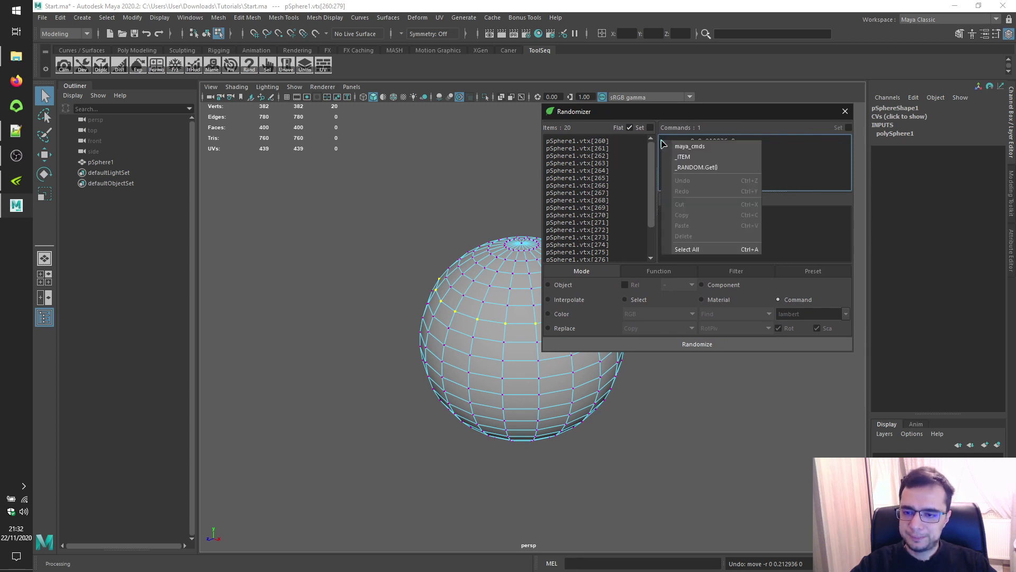
left_click(699, 147)
type(".")
key("End")
type(")")
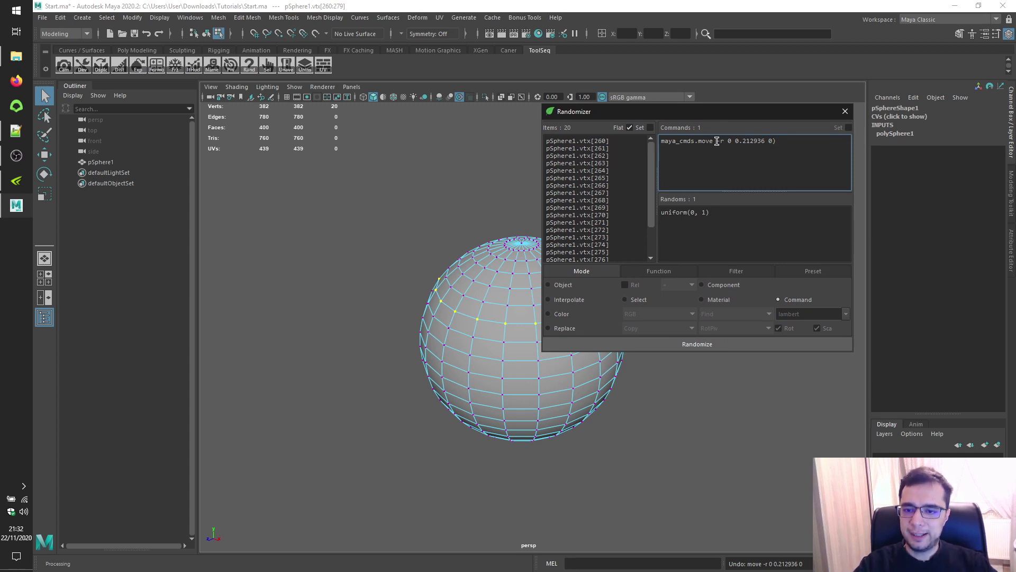
type("(")
key("Delete")
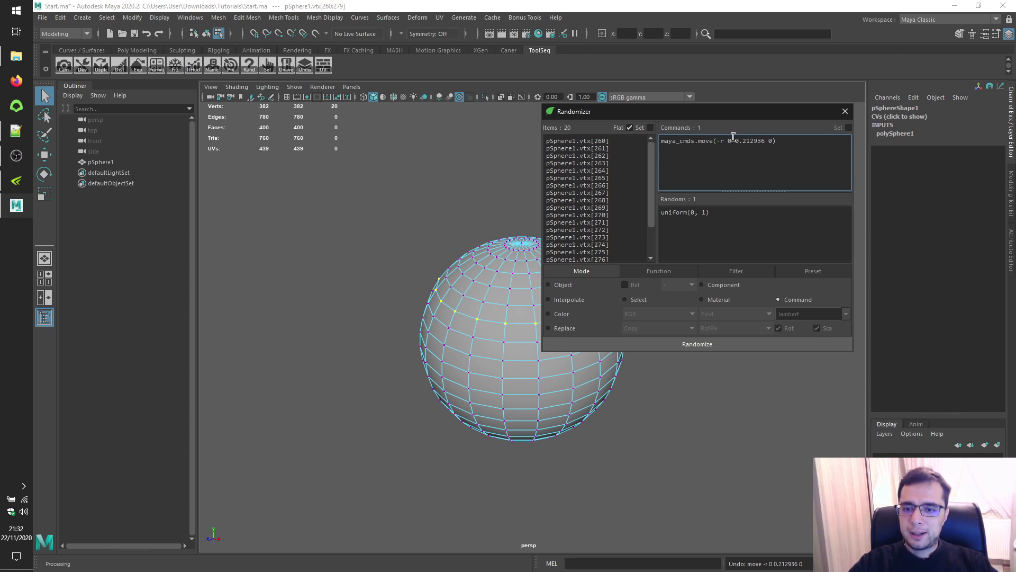
- Place the coordinates 0, 0.212936, 0 before the -r flag and separate the arguments with commas
left_click_drag(729, 141, 770, 144)
key("ctrl+x")
left_click(714, 141)
key("ctrl+v")
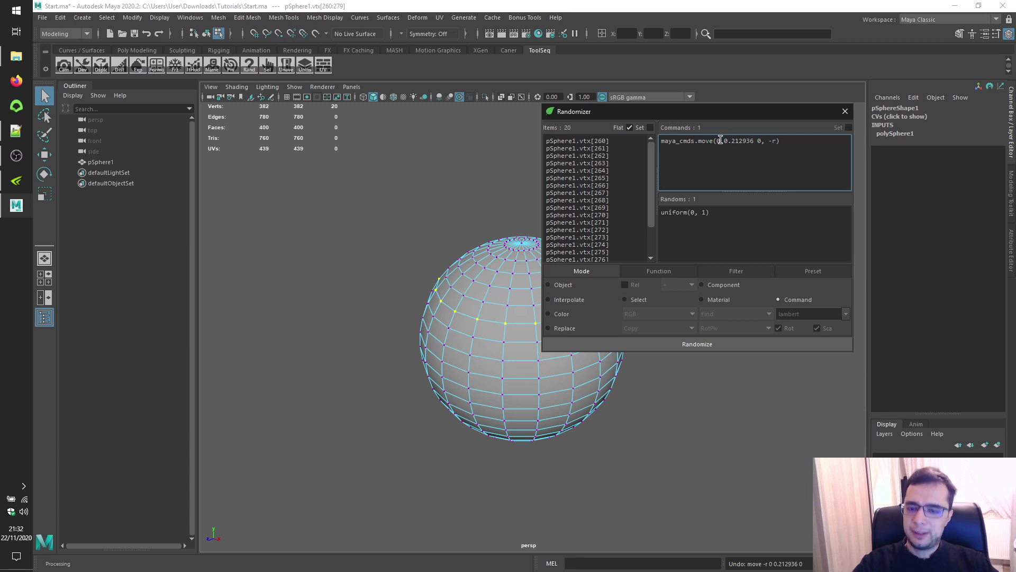
type(",")
left_click(759, 140)
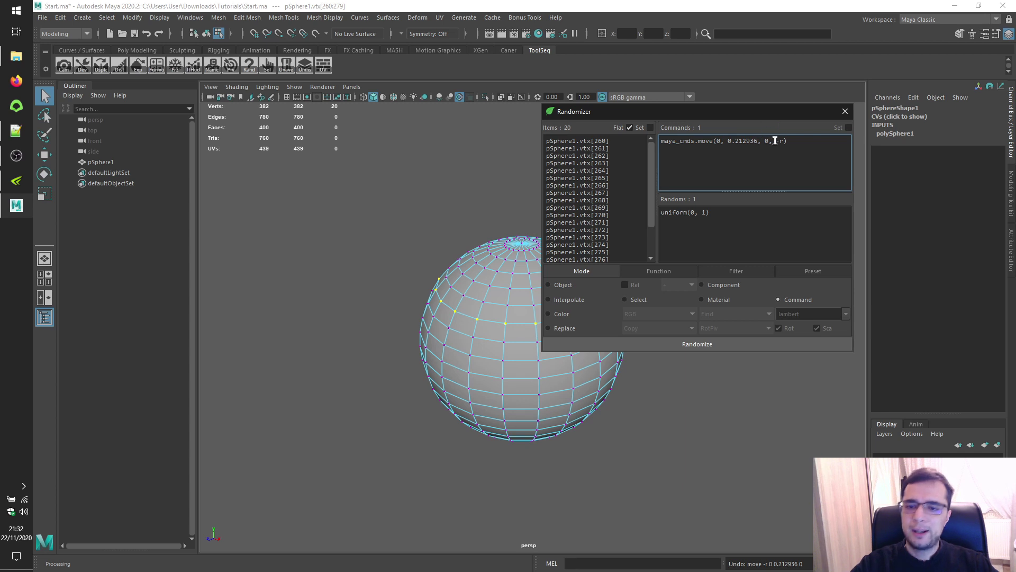
- Replace the -r flag in the move call with the Python argument r=True
left_click(779, 139)
key("BackSpace")
left_click(779, 140)
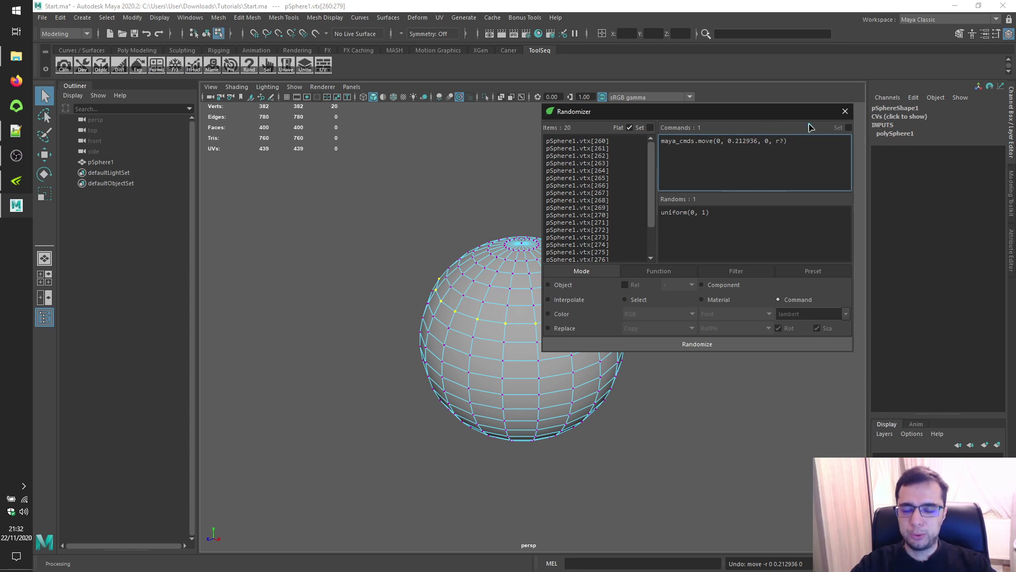
type("=True")
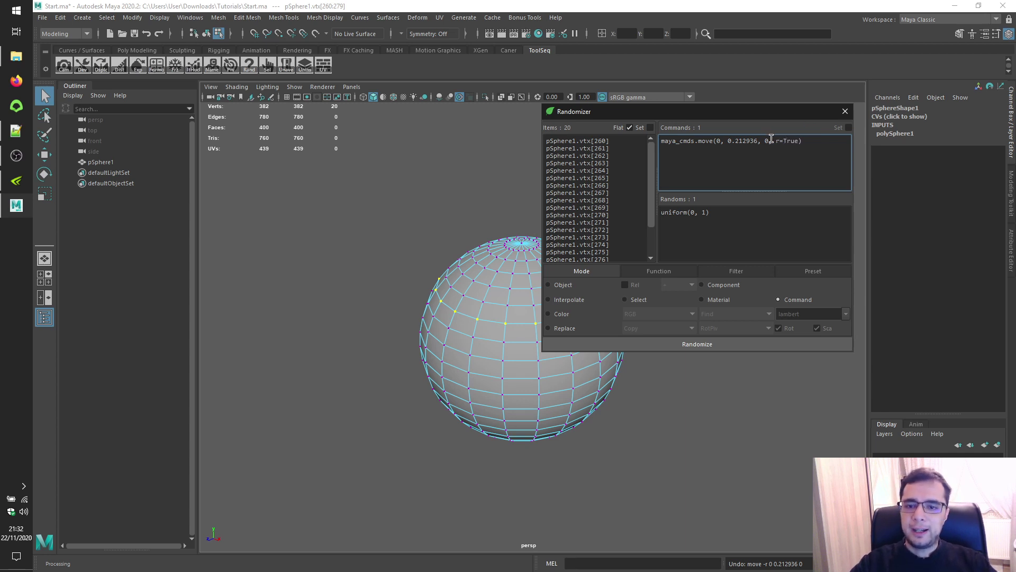
- Insert _ITEM as the move call's target argument, between the last coordinate and r=True
left_click(770, 141)
type(",")
right_click(775, 143)
left_click(802, 154)
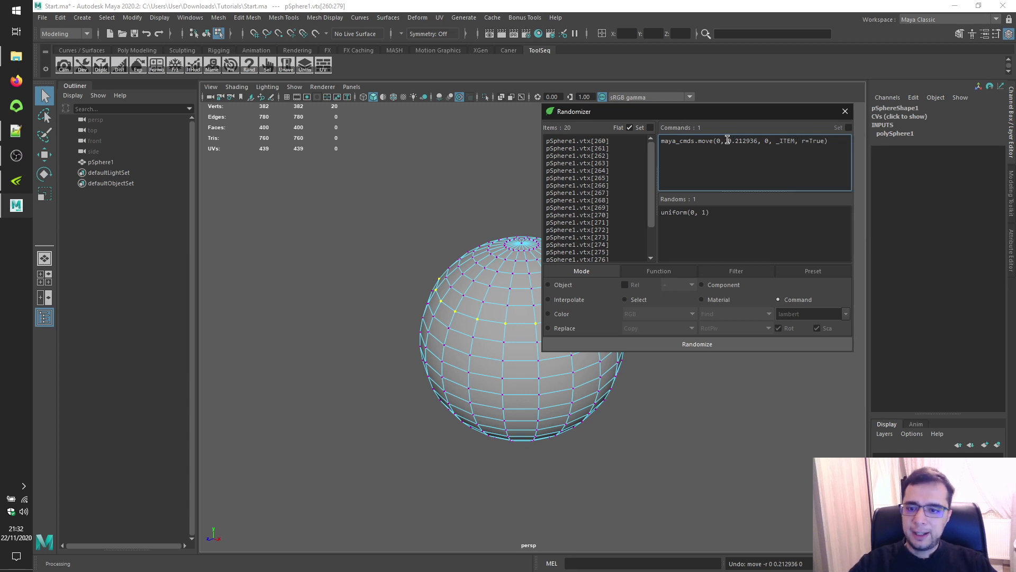
- Replace the Y value 0.212936 in the move call with _RANDOM.Get()
left_click_drag(728, 141, 758, 139)
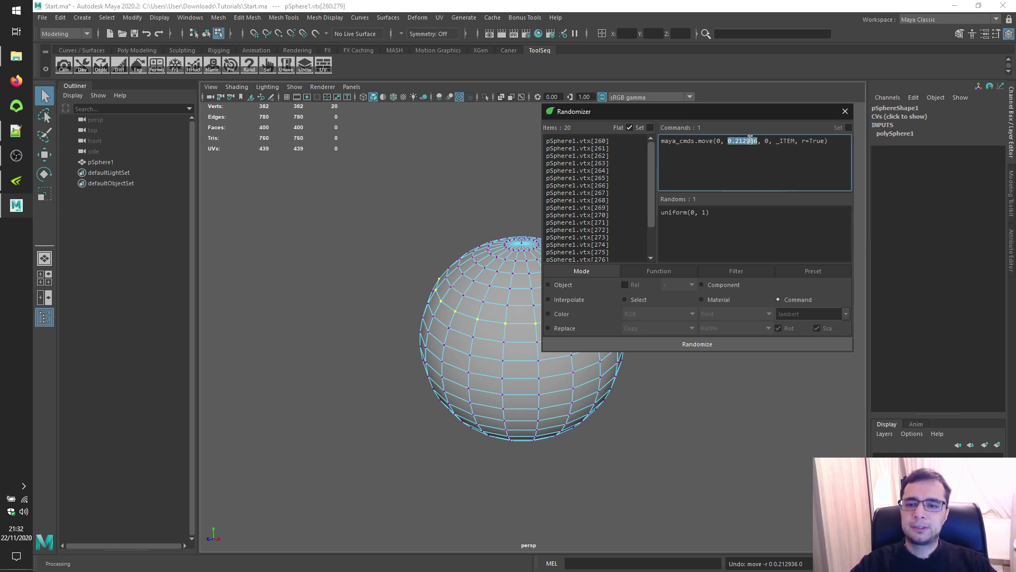
right_click(760, 140)
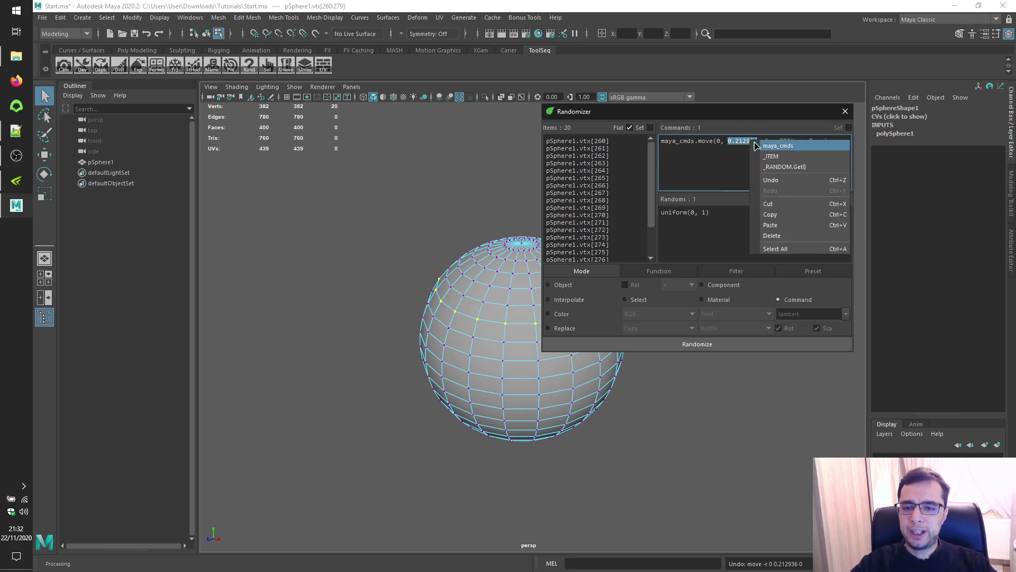
left_click(812, 168)
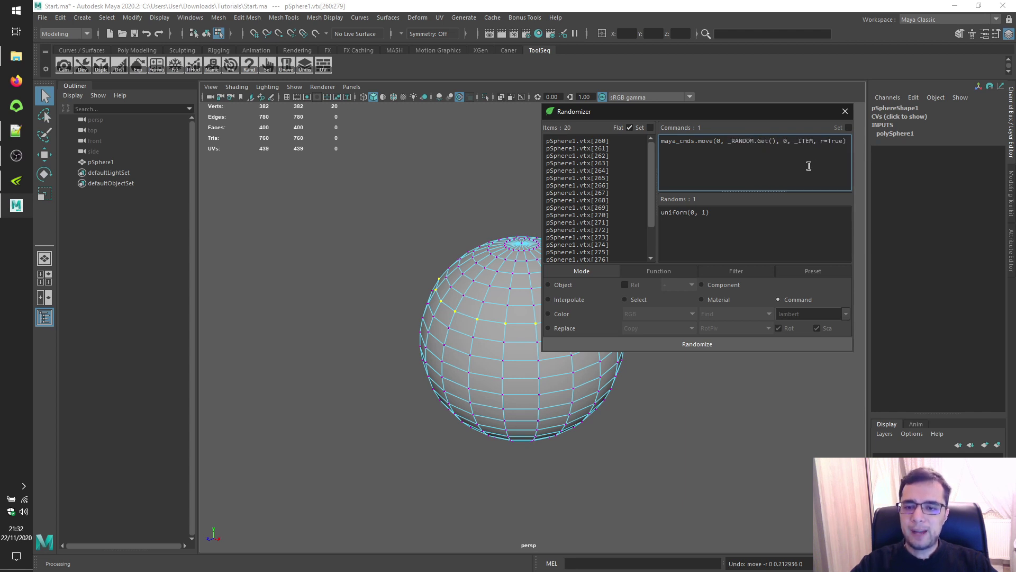
- Run the Randomizer's move command on the 20 sphere vertices and inspect the result from several angles
left_click_drag(724, 118, 834, 91)
left_click(845, 320)
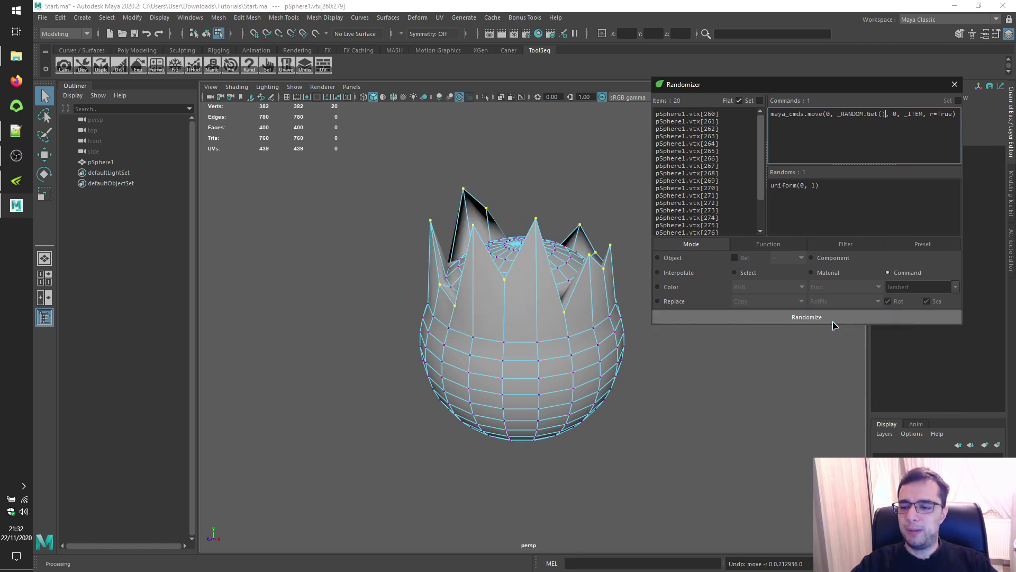
left_click_drag(525, 178, 443, 215, "alt")
left_click_drag(551, 241, 478, 231, "alt")
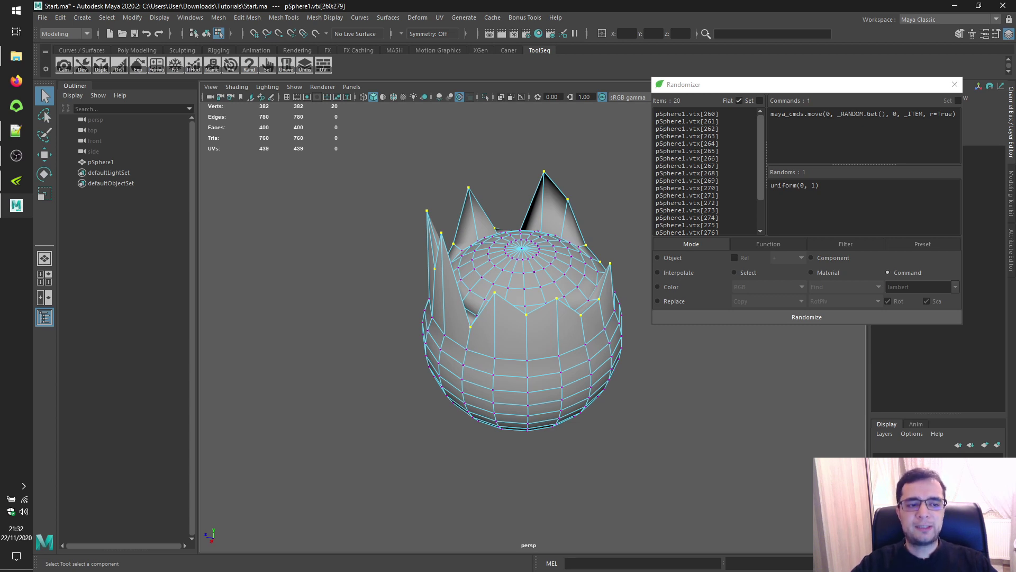
key("alt+Tab")
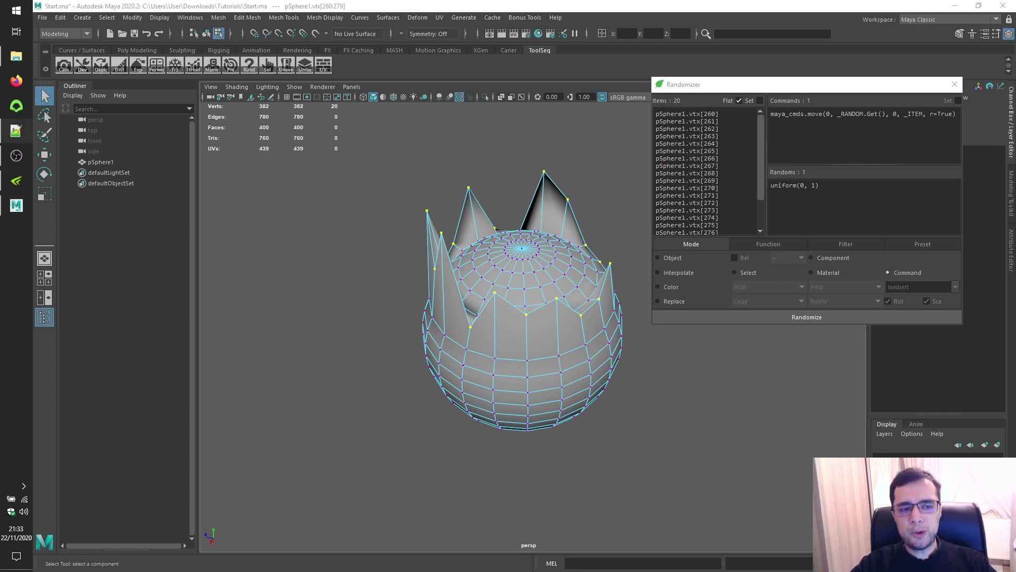
- Undo the per-vertex random move of the sphere's vertex ring
double_click(913, 113)
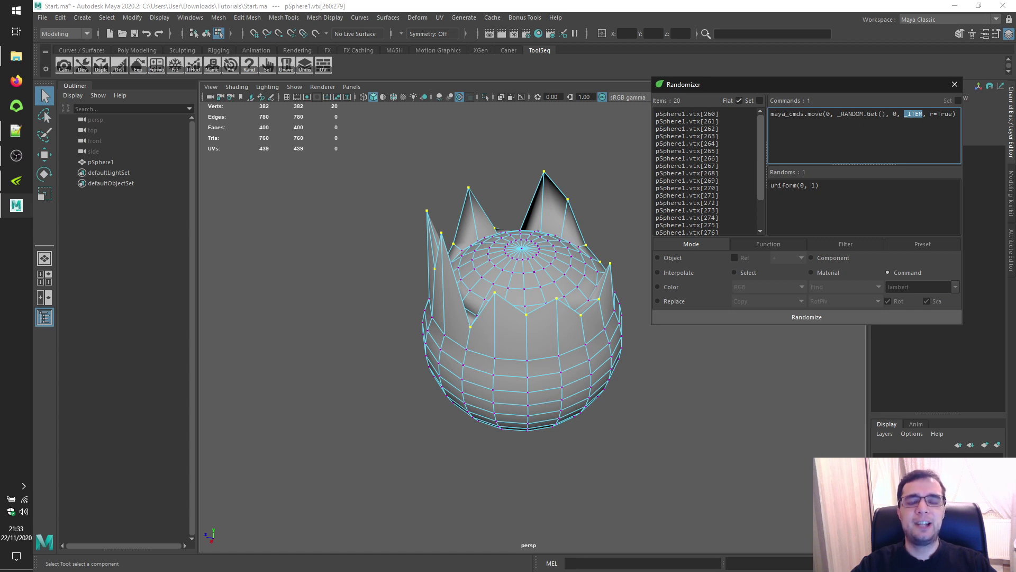
key("alt+Tab")
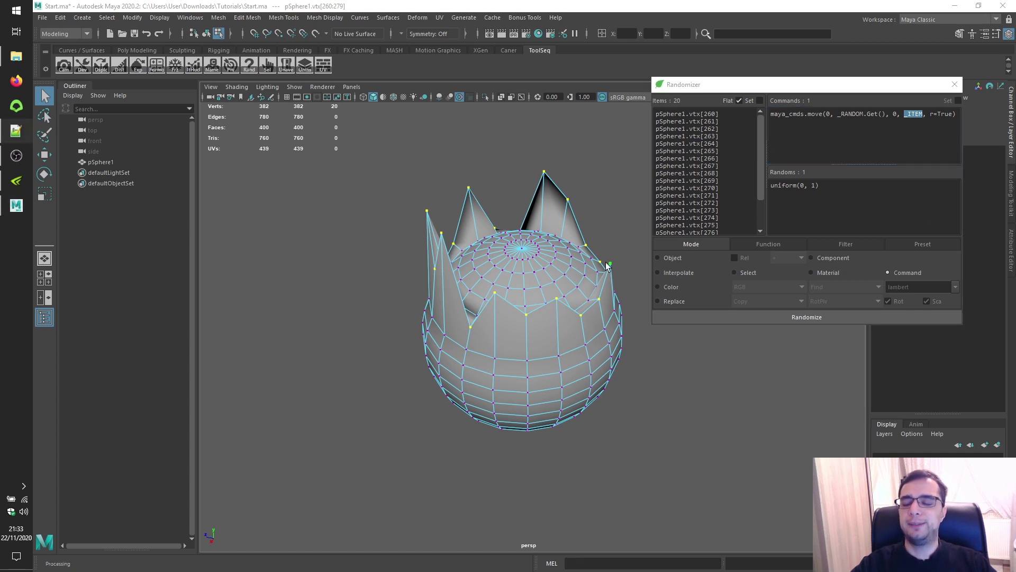
left_click_drag(491, 260, 475, 251, "alt")
key("ctrl+z")
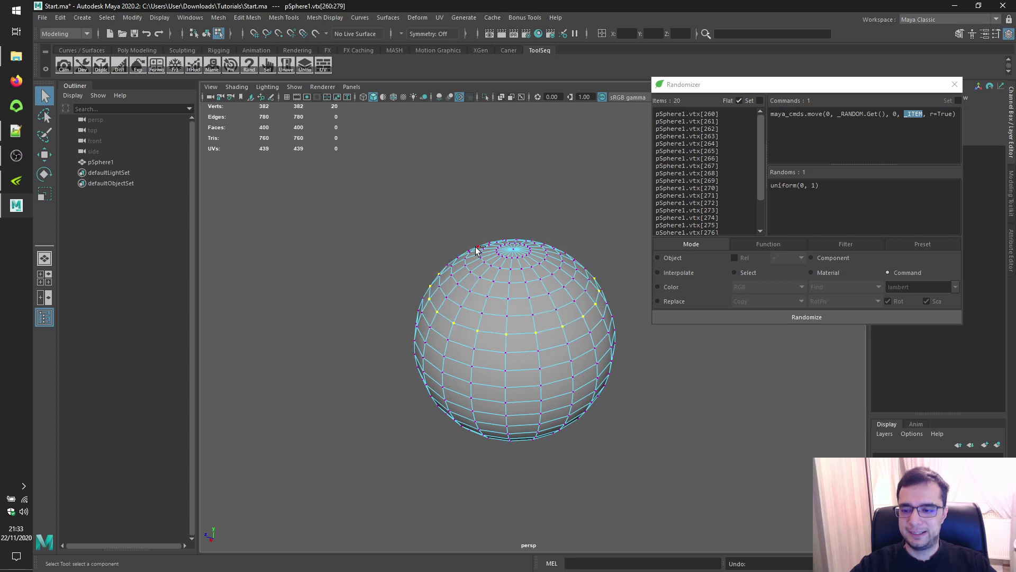
- Enable Set for the items and run the random move on the vertex ring as a single group
left_click(760, 101)
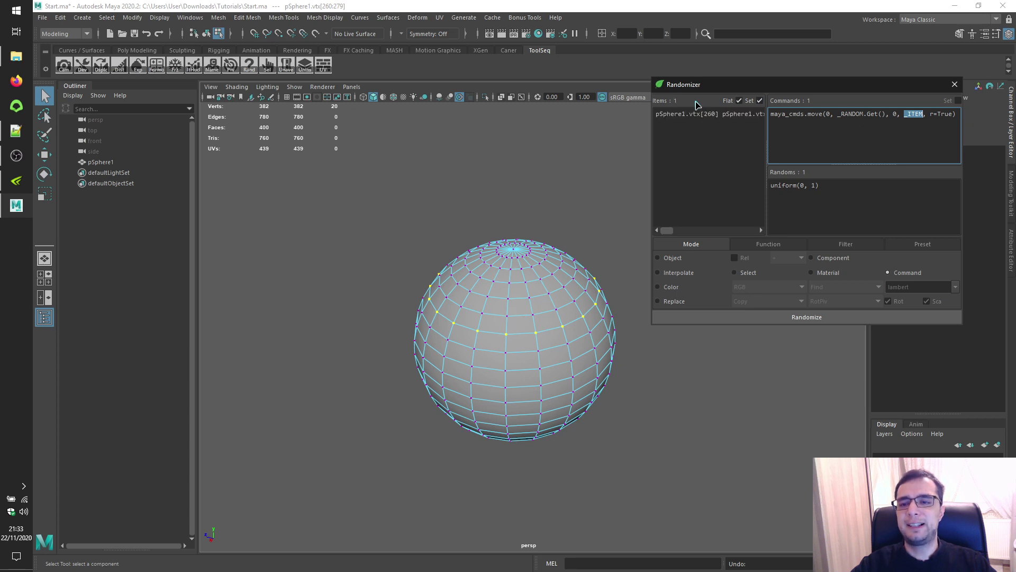
left_click(773, 320)
middle_click_drag(454, 215, 478, 237, "alt")
scroll(453, 254, "up", 3)
left_click_drag(453, 254, 331, 265, "alt")
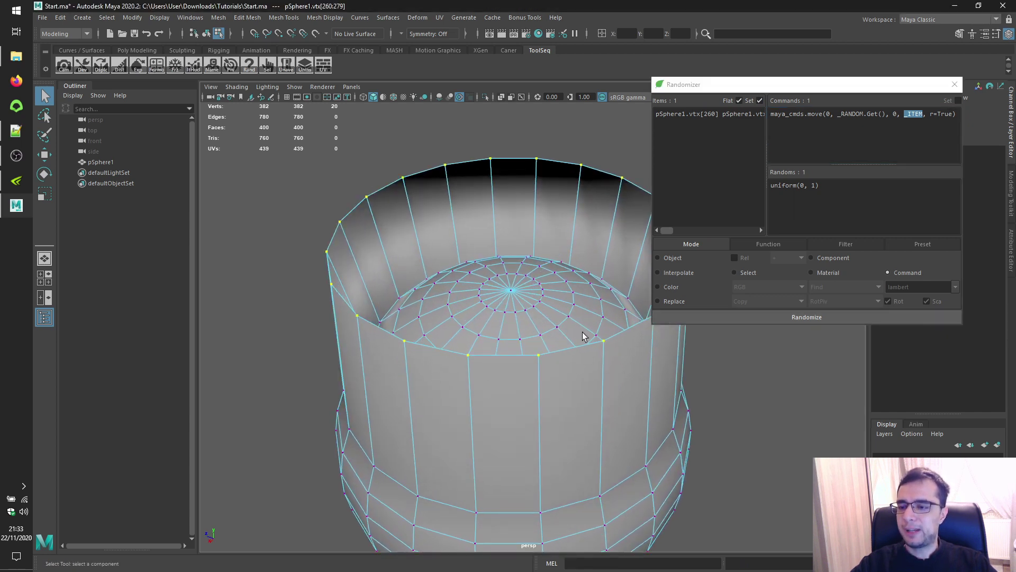
left_click_drag(573, 316, 531, 186, "alt")
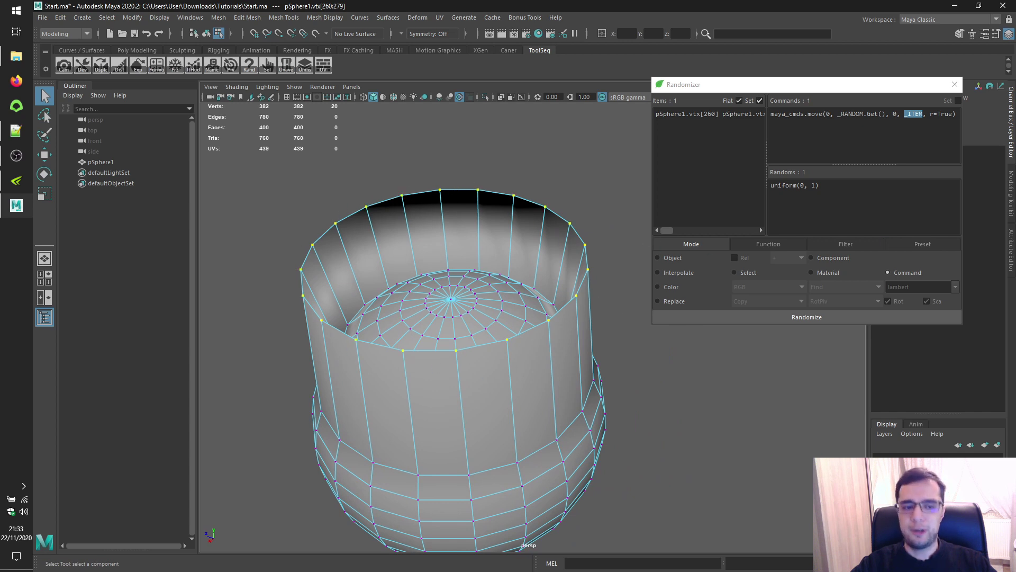
key("alt+Tab")
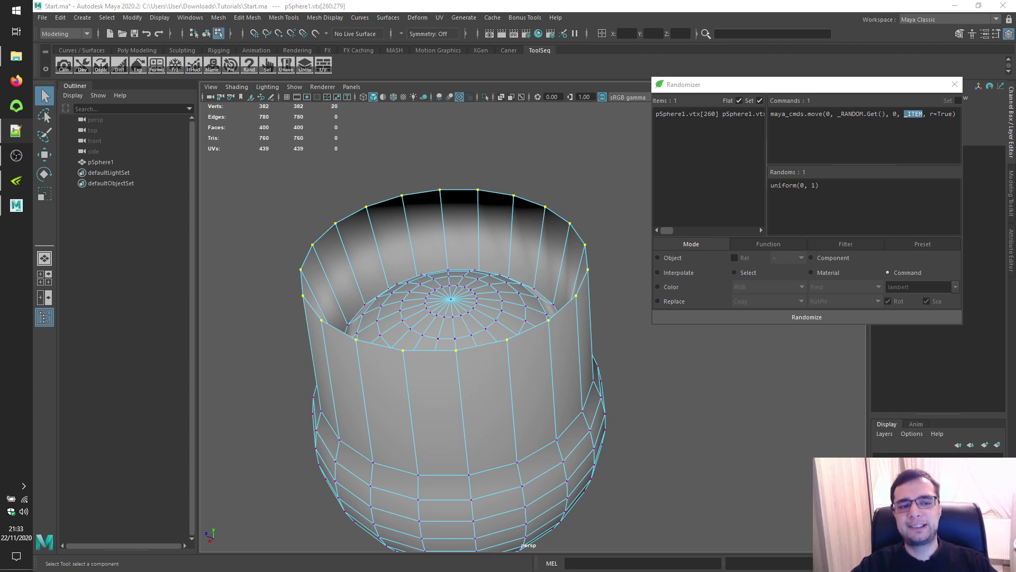
- Reset the Randomizer with the Default preset and delete the sphere as a whole object
left_click(932, 249)
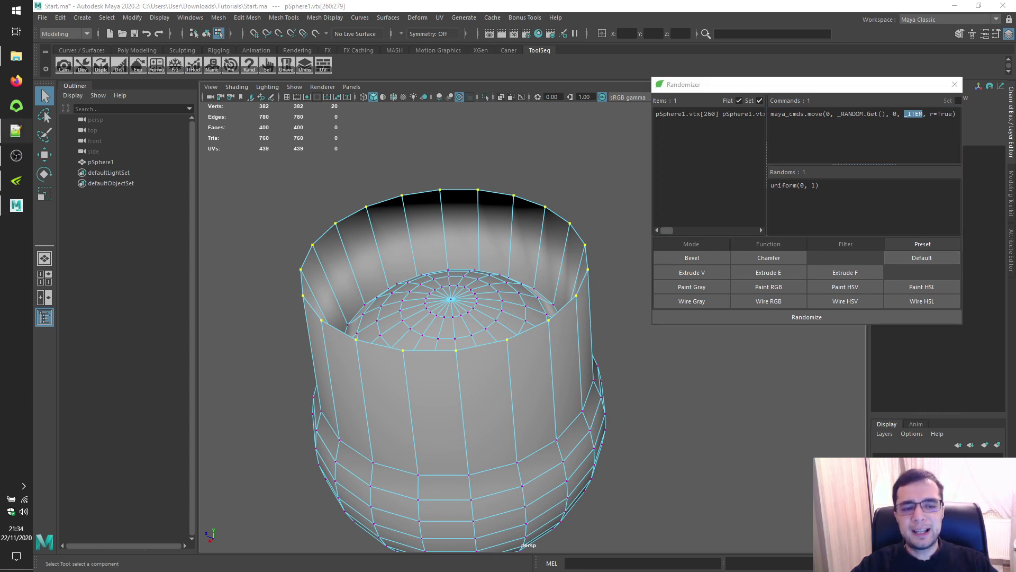
left_click(946, 261)
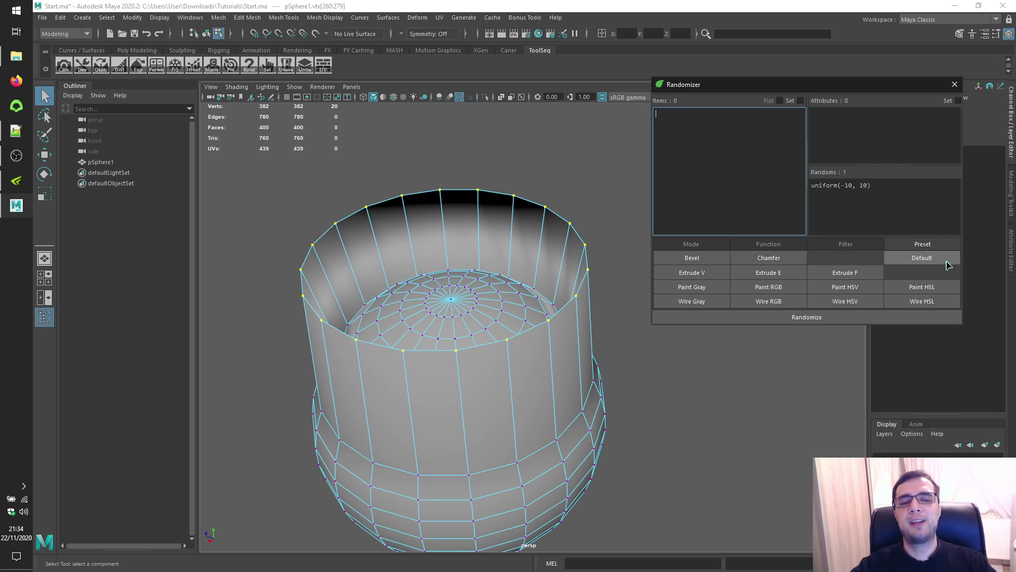
key("alt+Tab")
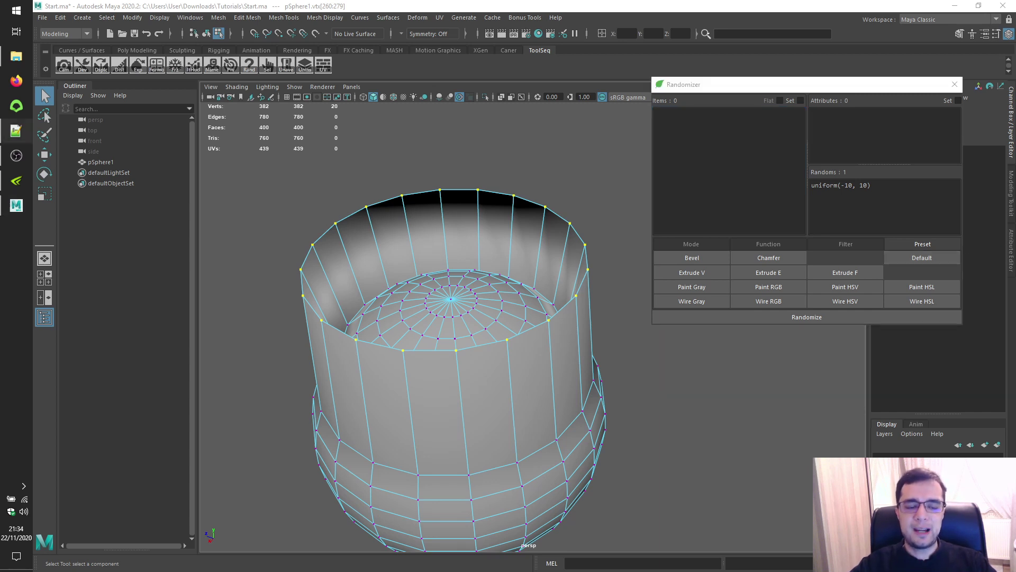
left_click(207, 33)
key("Delete")
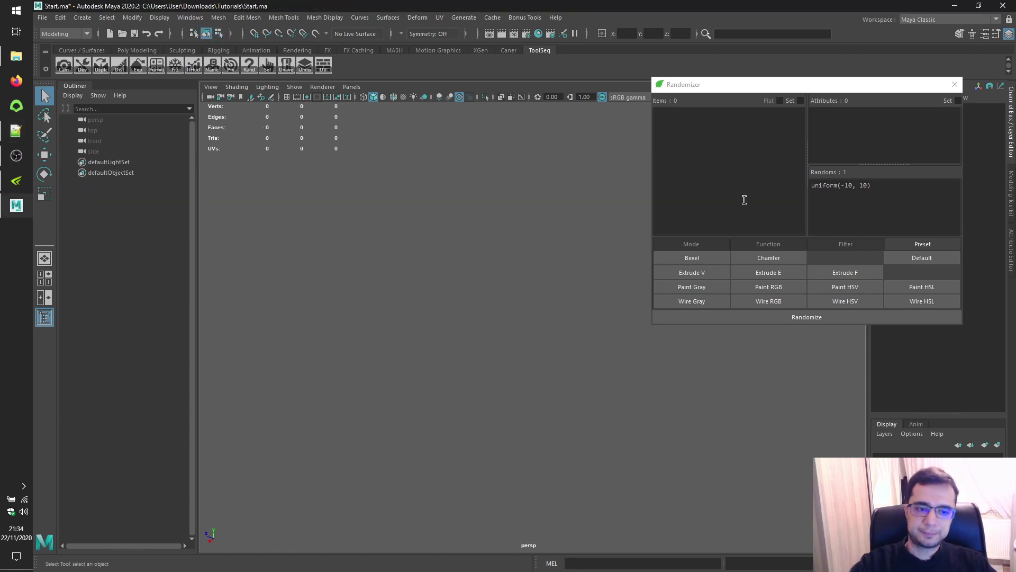
- Load the Randomizer's Bevel preset and create a polygon cube
left_click(703, 261)
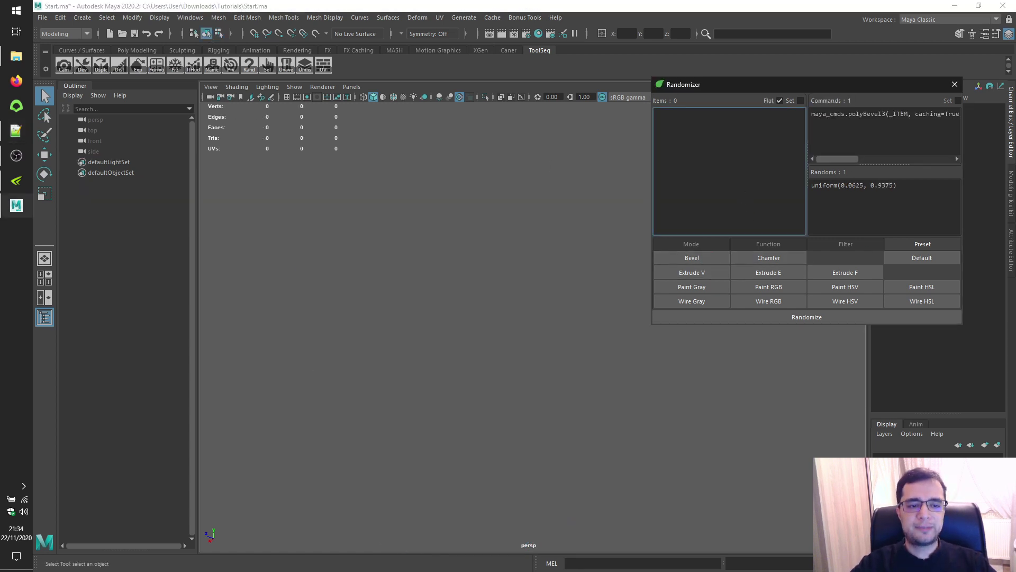
key("alt+Tab")
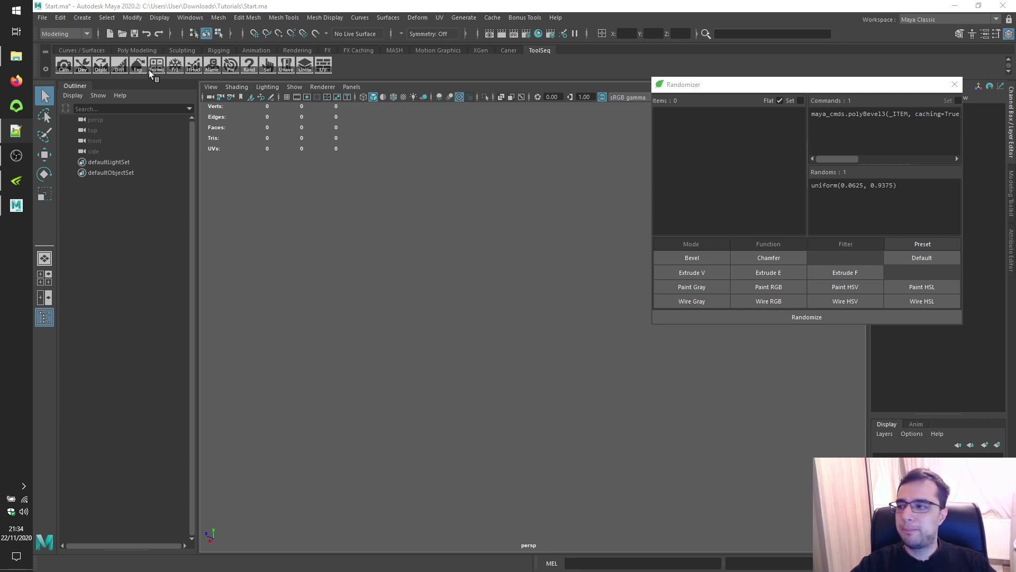
left_click(79, 17)
mouse_move(93, 55)
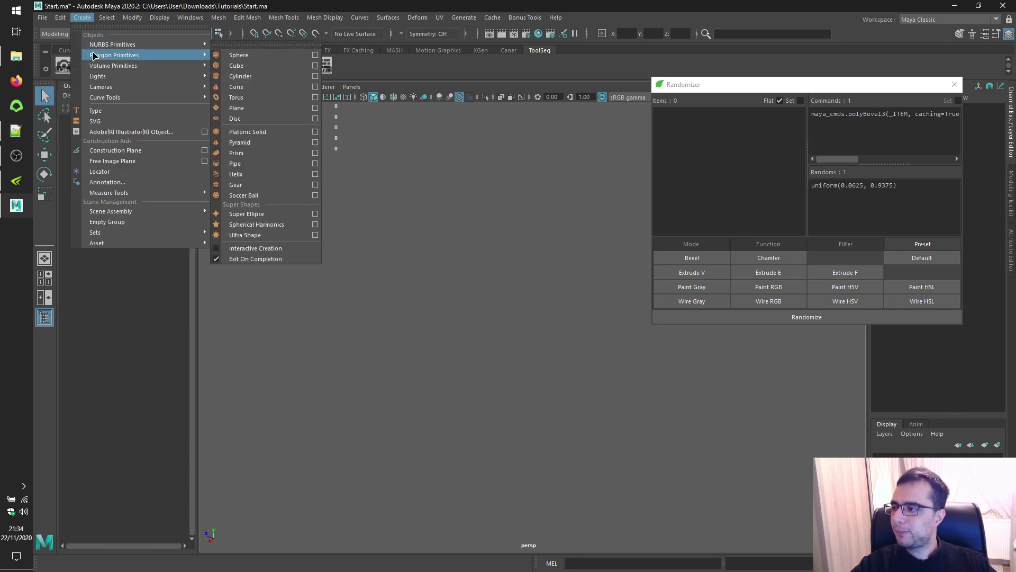
left_click(236, 66)
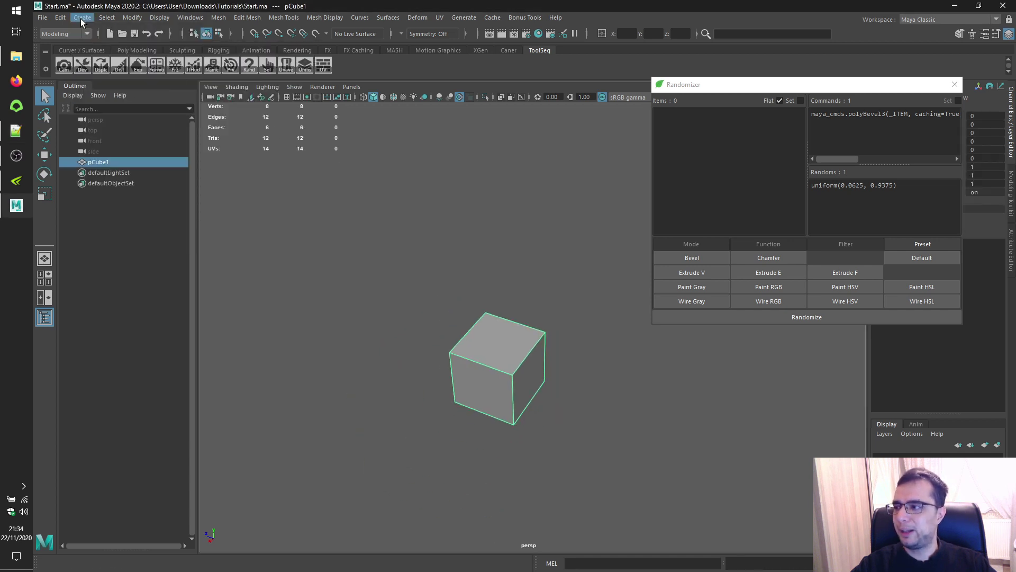
- Duplicate the cube with reset Duplicate Special settings, using 9 copies and an X translation of 2
left_click(60, 17)
left_click(193, 183)
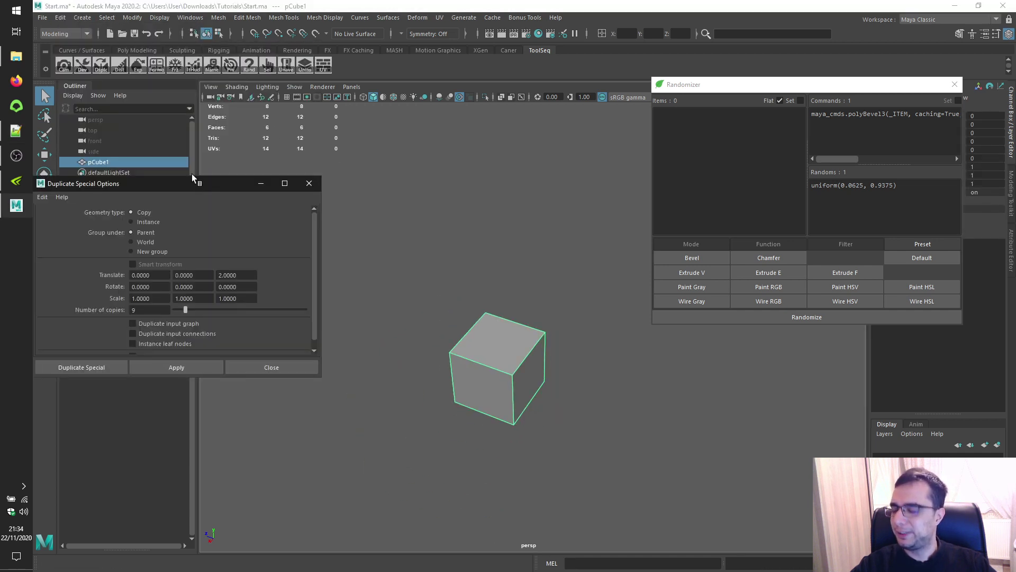
left_click(42, 197)
left_click(51, 220)
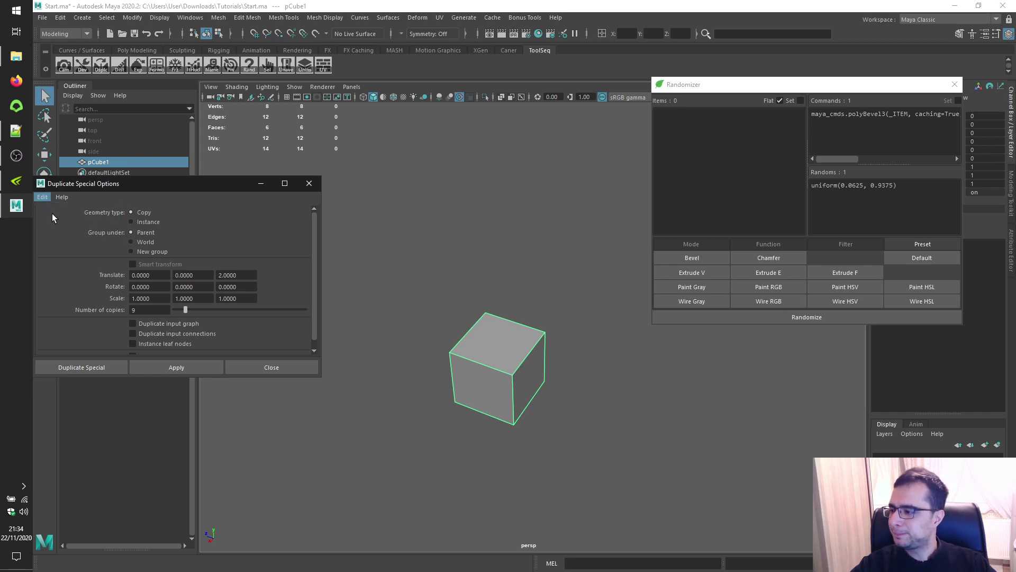
left_click_drag(141, 309, 120, 309)
type("9")
double_click(143, 275)
type("2")
left_click(204, 366)
- Select the row of cubes and duplicate it 9 times with X translation 0 and Z translation 2
scroll(459, 317, "down", 6)
left_click_drag(458, 316, 598, 281, "alt")
scroll(534, 270, "down", 3)
left_click_drag(473, 247, 691, 477)
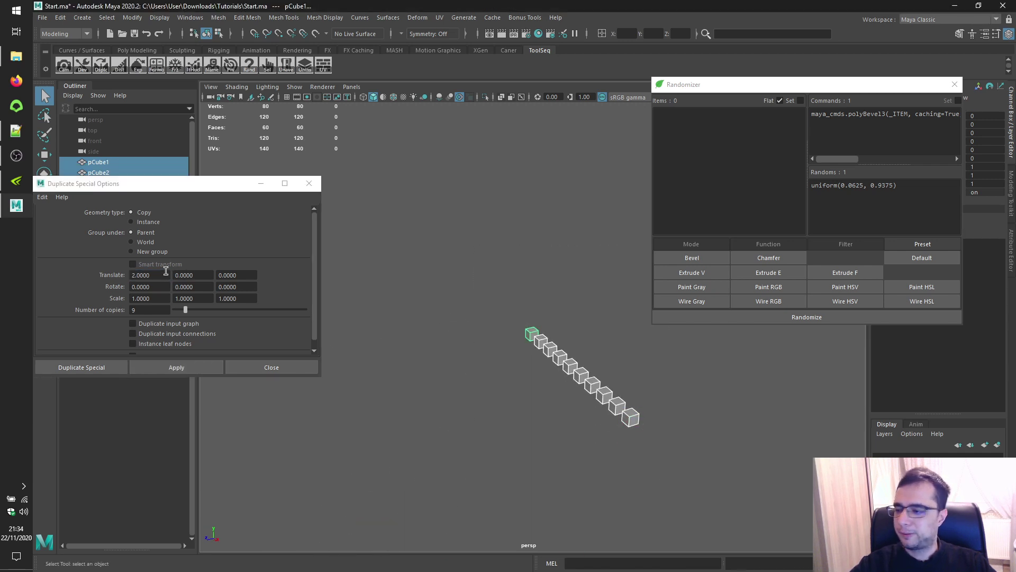
double_click(143, 275)
type("0")
double_click(247, 275)
type("2")
left_click(206, 365)
left_click(246, 369)
- Load all the cubes in the grid as Randomizer items, run the random bevel and inspect the cubes up close
left_click_drag(276, 277, 678, 509)
left_click(756, 226)
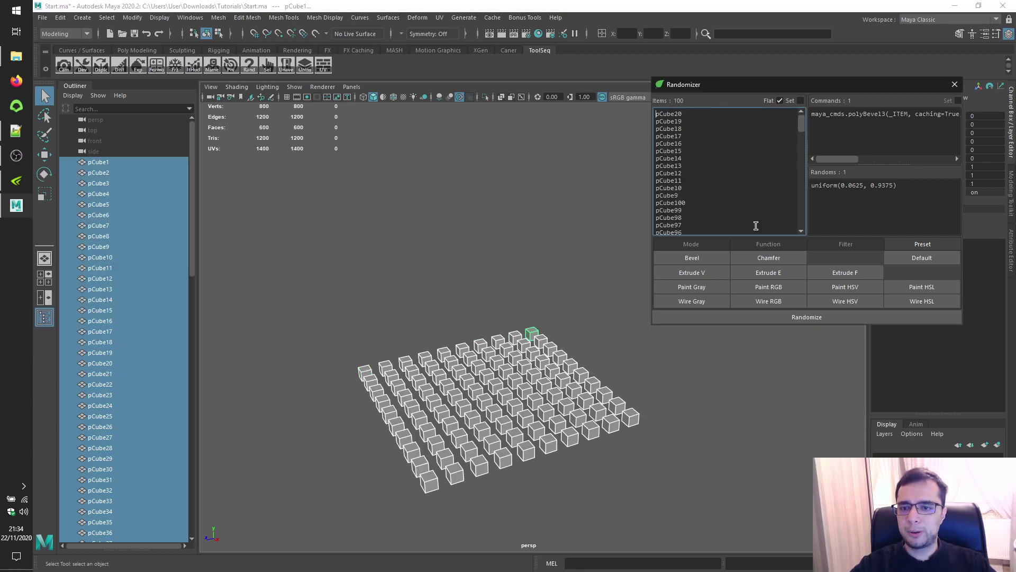
left_click(810, 318)
scroll(416, 409, "up", 4)
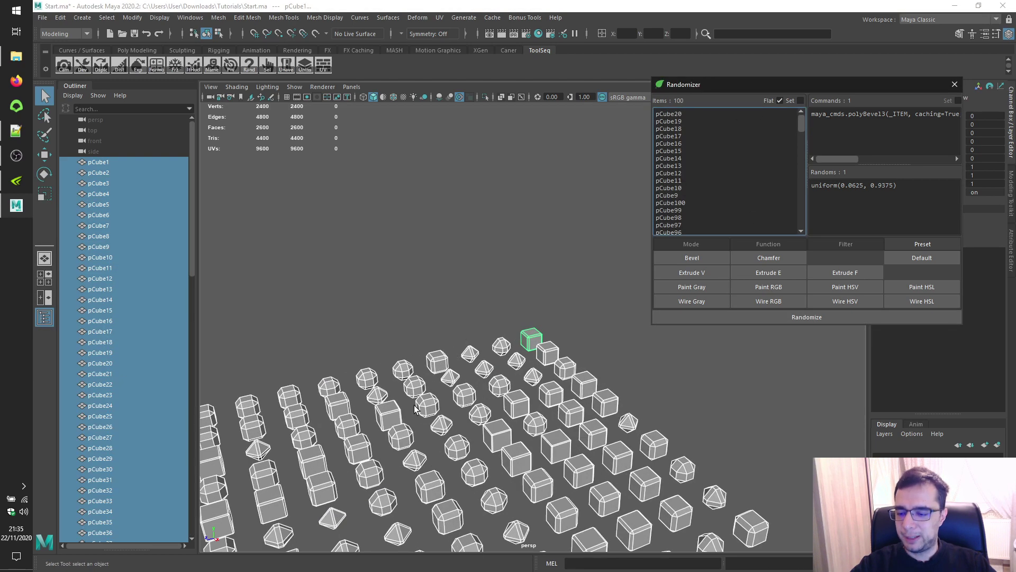
middle_click_drag(416, 410, 535, 143, "alt")
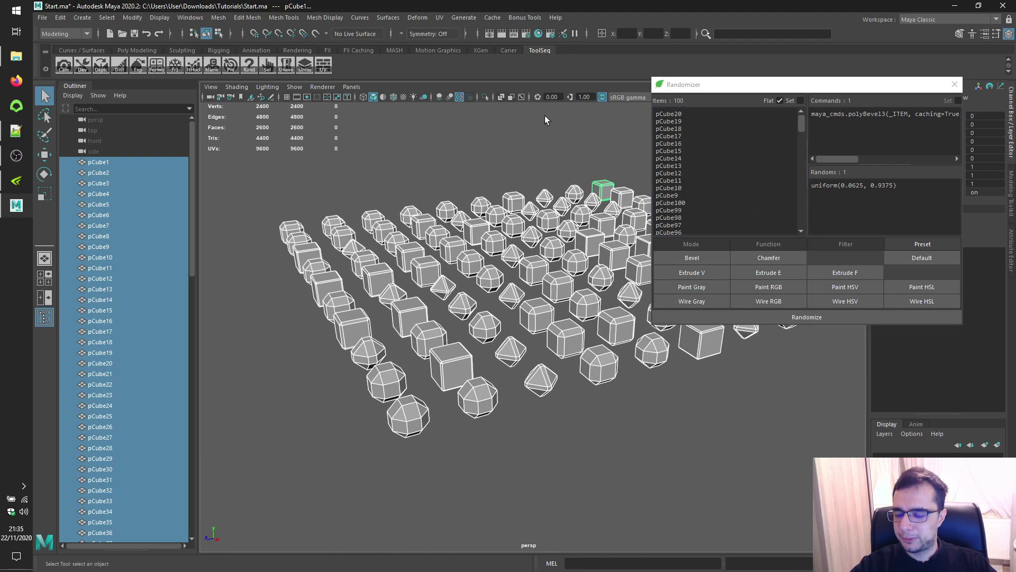
scroll(478, 231, "up", 3)
left_click_drag(510, 241, 387, 247, "alt")
middle_click_drag(387, 247, 510, 268, "alt")
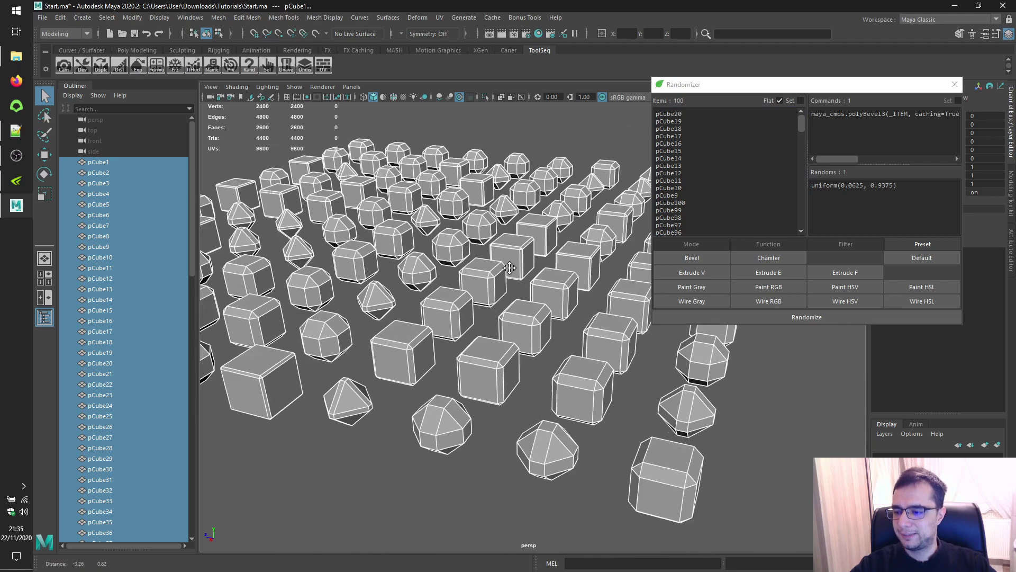
left_click_drag(510, 268, 310, 254, "alt")
middle_click_drag(310, 254, 570, 269, "alt")
left_click_drag(570, 269, 406, 234, "alt")
- Undo the random bevel and load the Chamfer preset after a Default reset of the Randomizer
key("ctrl+z")
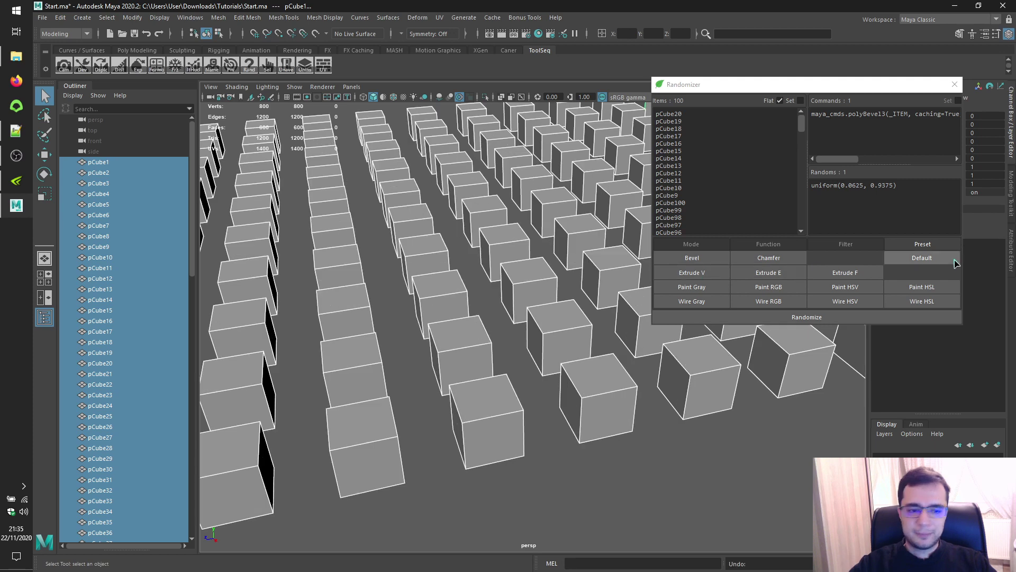
left_click(922, 258)
left_click(769, 258)
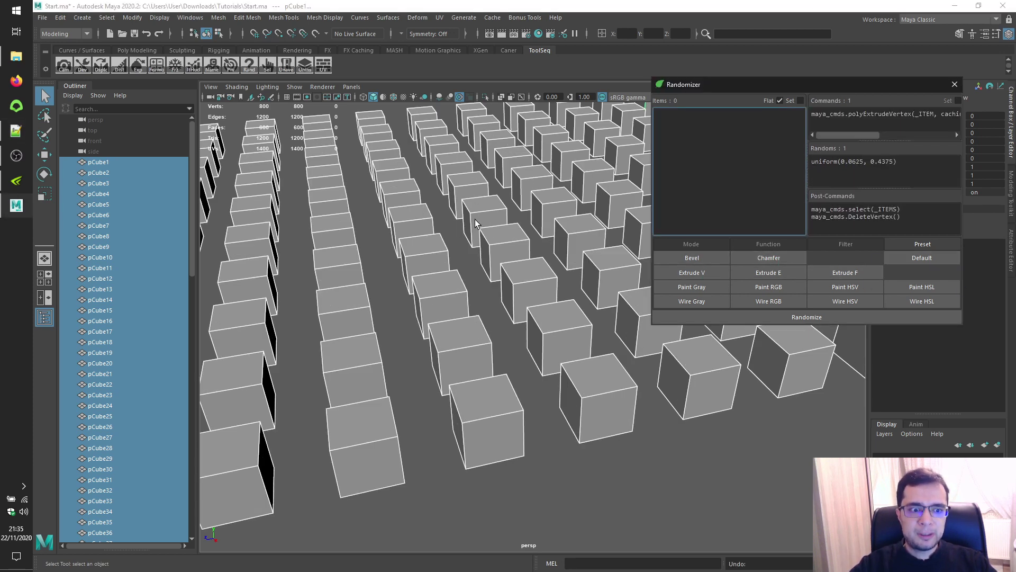
- Locate the built-in Chamfer Vertices command among the mesh editing operations without running it
scroll(474, 219, "down", 6)
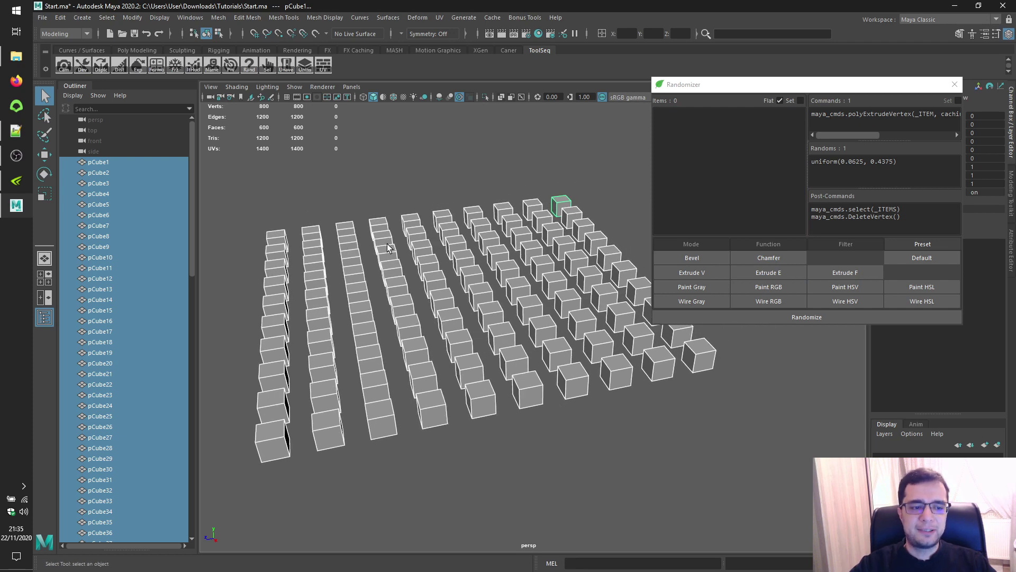
left_click(247, 18)
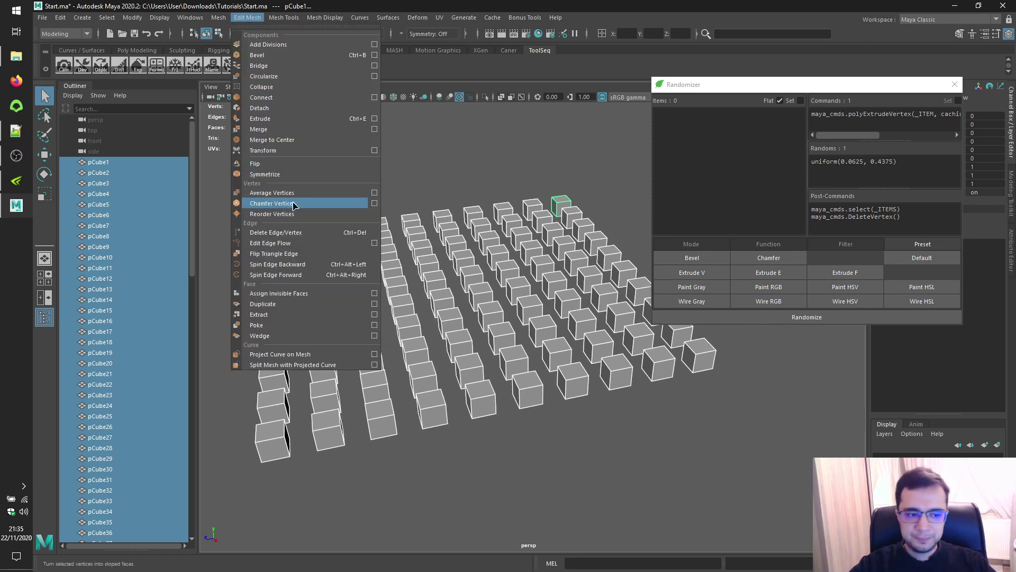
key("Escape")
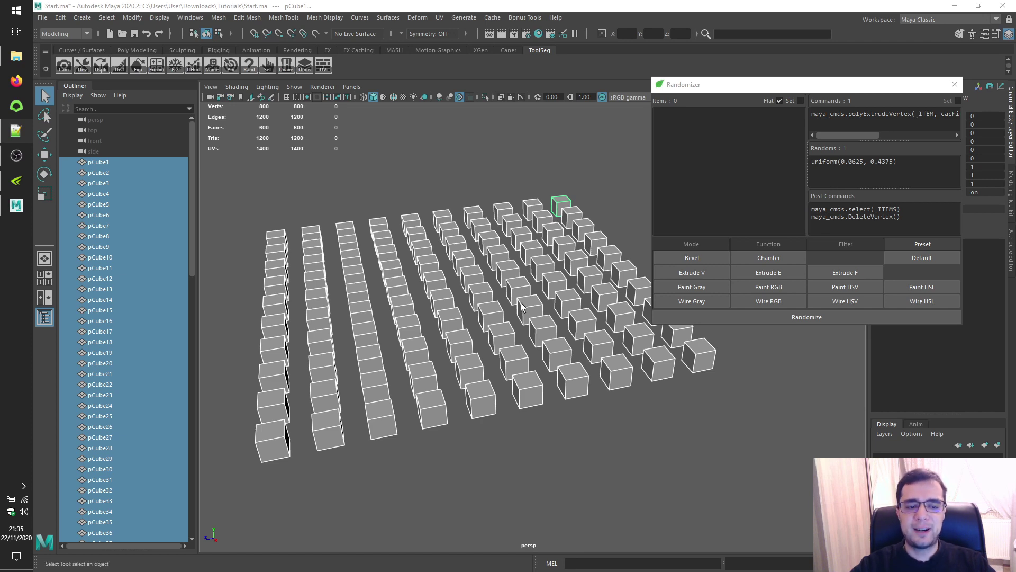
- Convert the cube selection to vertices and load them as Randomizer items with Flat disabled
left_click_drag(448, 307, 444, 284, "alt")
key("ctrl+F9")
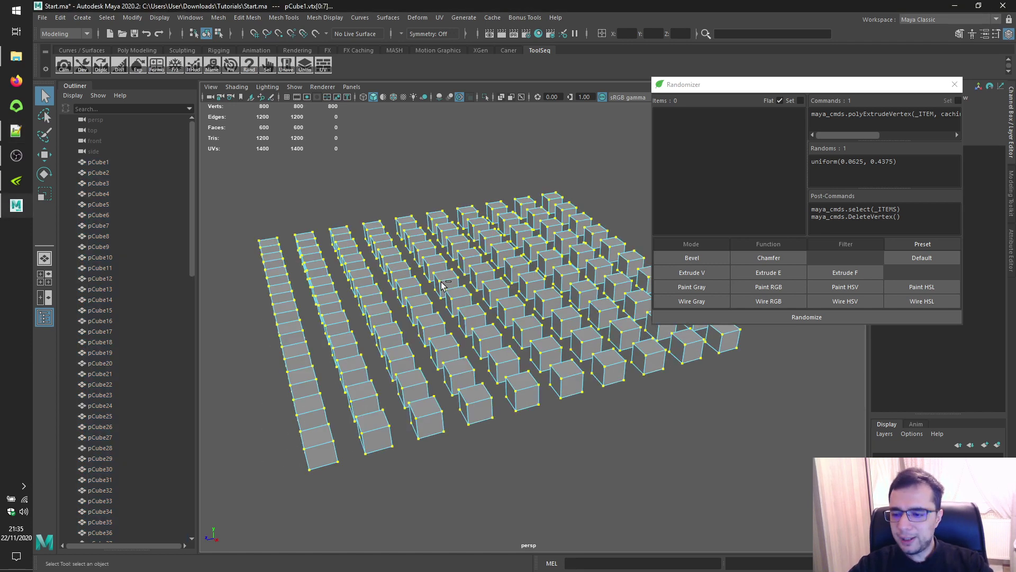
left_click(781, 100)
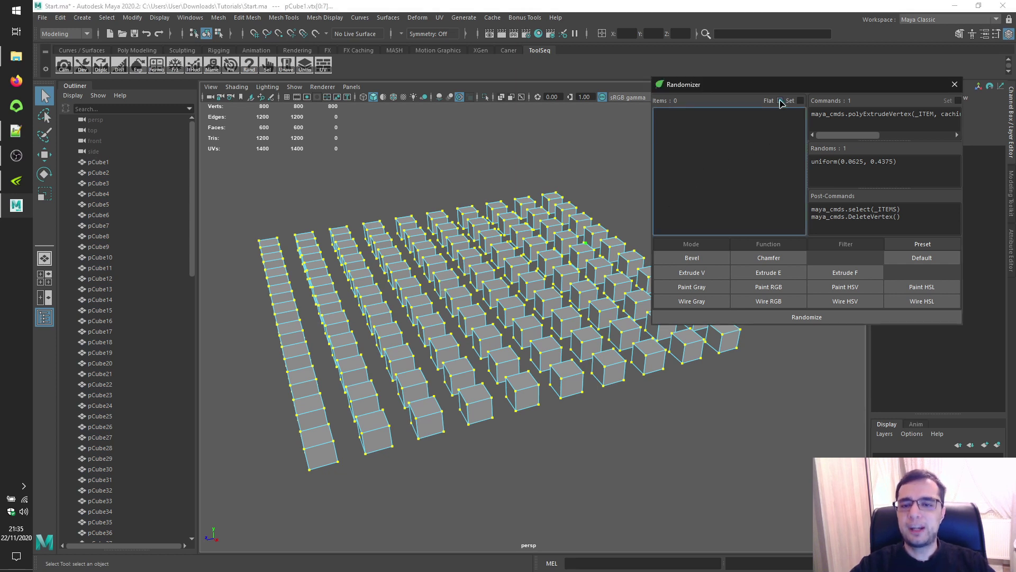
left_click(707, 100)
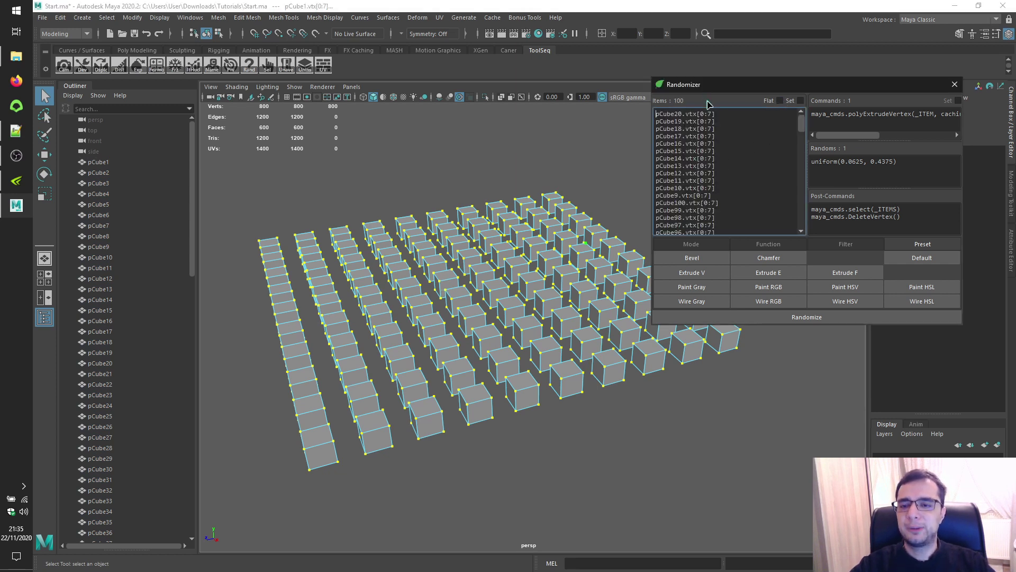
- Run the random chamfer on the cubes' vertex groups and inspect the result up close
left_click(786, 317)
scroll(405, 320, "up", 5)
left_click_drag(341, 343, 465, 245, "alt")
middle_click_drag(465, 245, 441, 293, "alt")
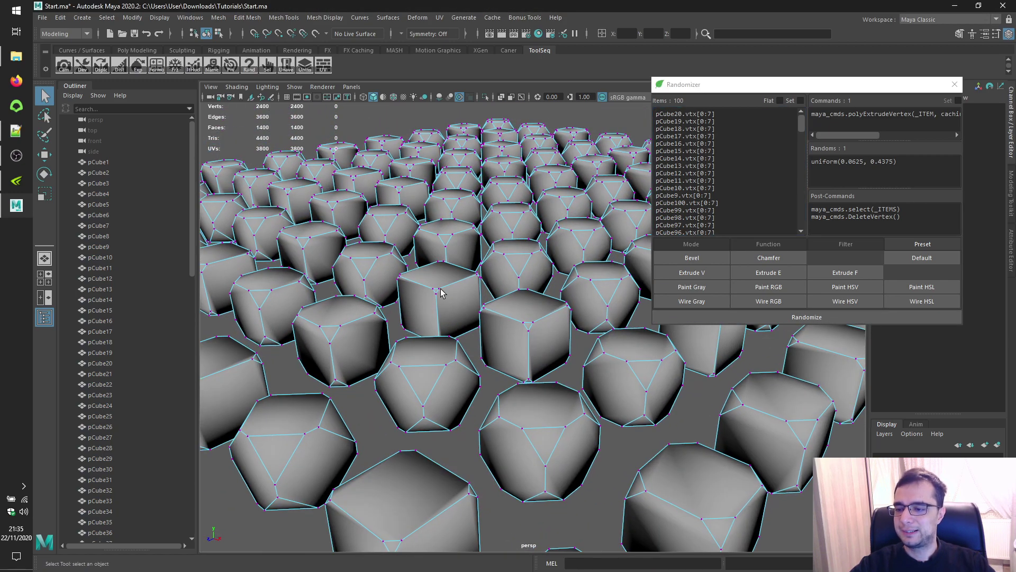
mouse_move(442, 292)
left_mouse_down("alt")
mouse_move(474, 275)
mouse_move(466, 288)
mouse_move(482, 297)
mouse_move(420, 270)
mouse_move(456, 282)
left_mouse_up("alt")
- Undo the random chamfer and enable Flat for the Randomizer items
key("ctrl+z")
left_click(779, 102)
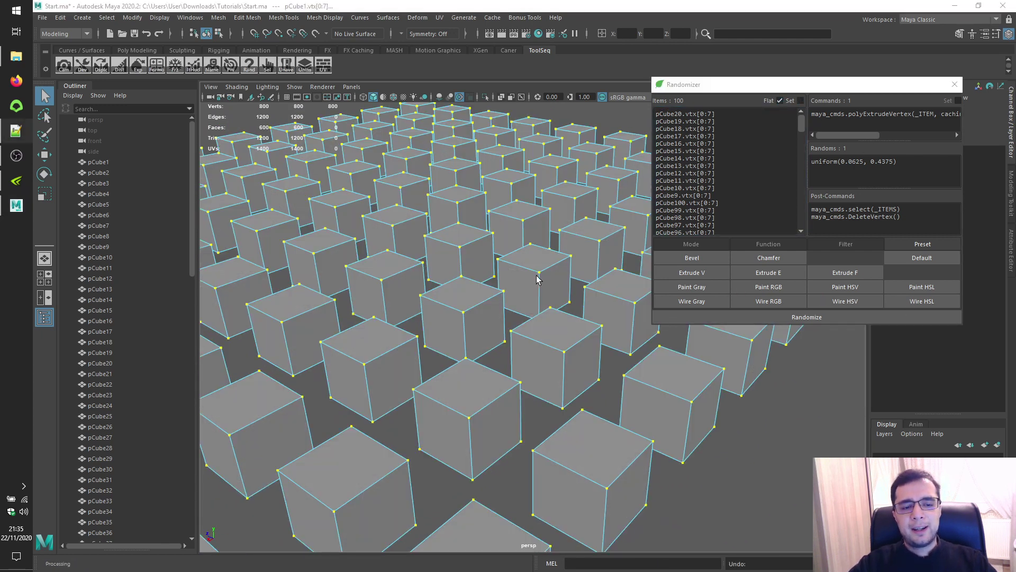
- Create a polygon cube and move it about 7.4 units along negative Z, clear of the cube grid
key("f")
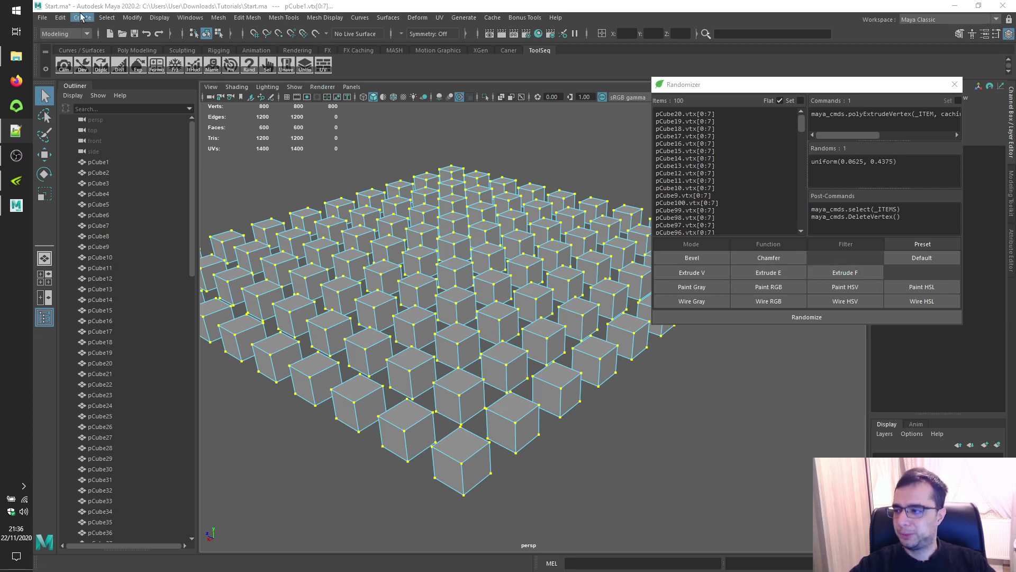
left_click(82, 18)
mouse_move(106, 56)
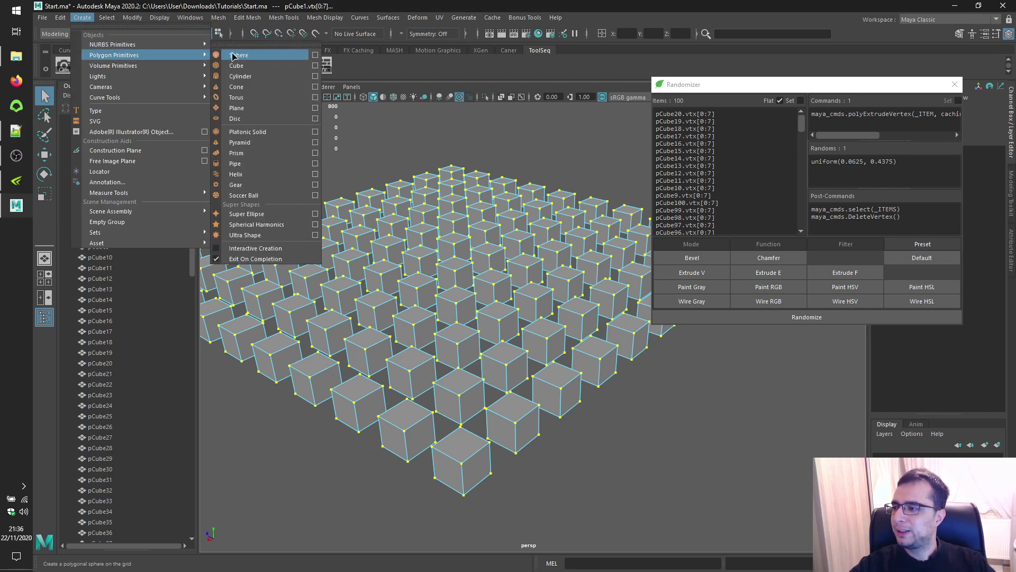
left_click(243, 67)
scroll(419, 192, "down", 4)
left_click_drag(475, 187, 449, 229, "alt")
key("w")
middle_click_drag(581, 231, 368, 267, "alt")
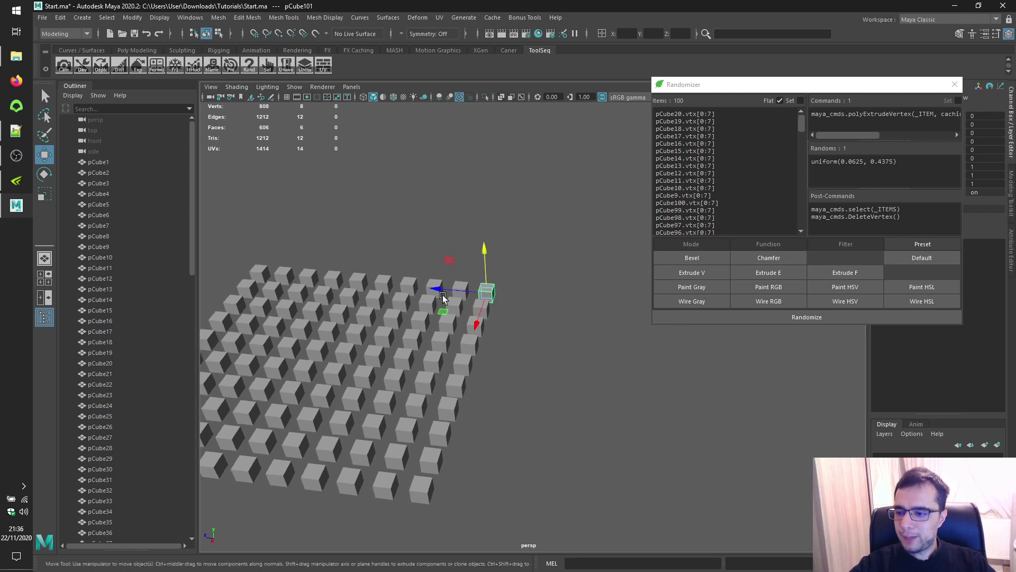
left_click_drag(443, 290, 542, 298)
key("f")
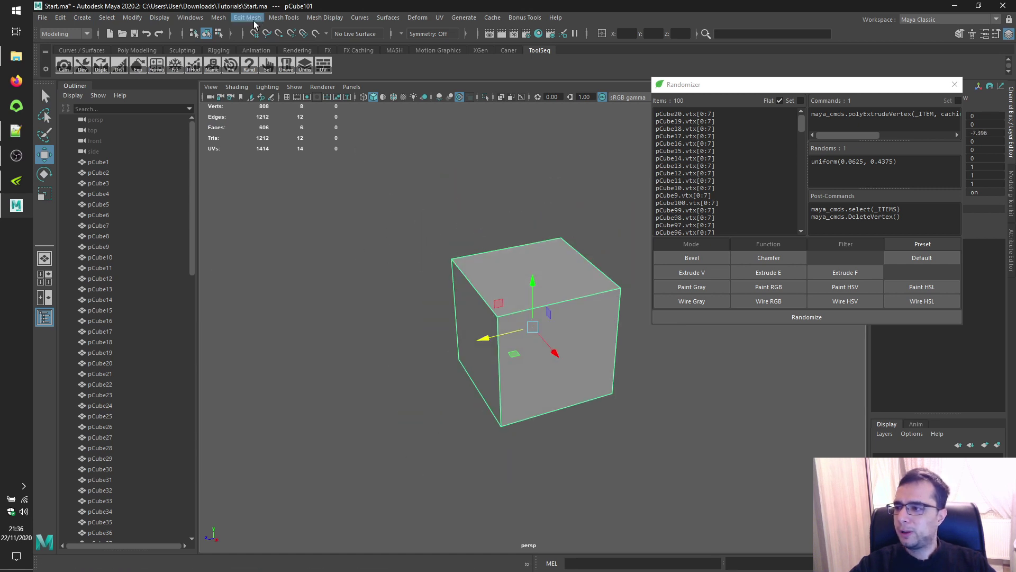
- Smooth the new cube into a sphere using 3 exponential division levels
left_click(218, 17)
left_click(315, 137)
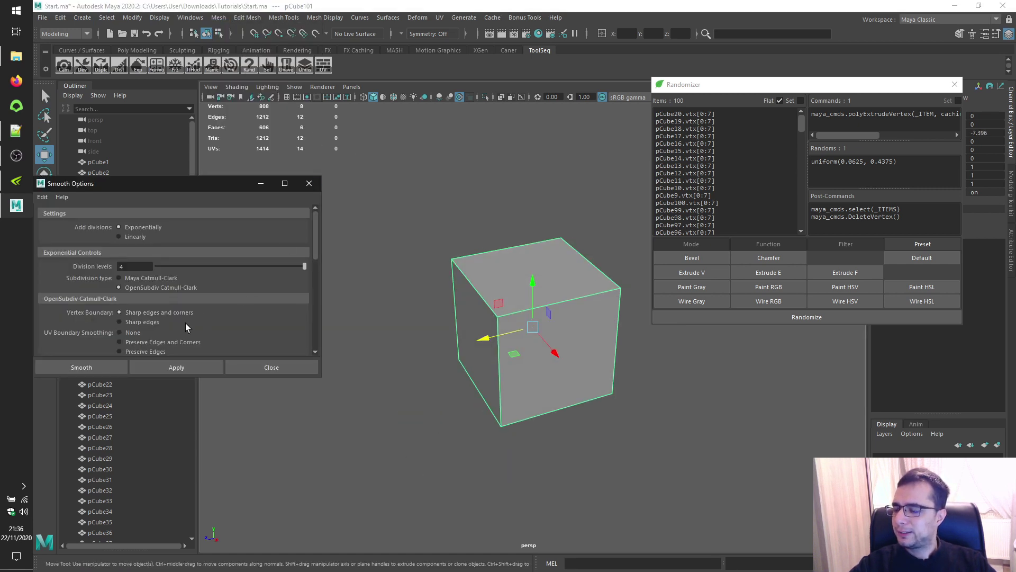
left_click_drag(304, 268, 249, 266)
left_click(102, 365)
key("f")
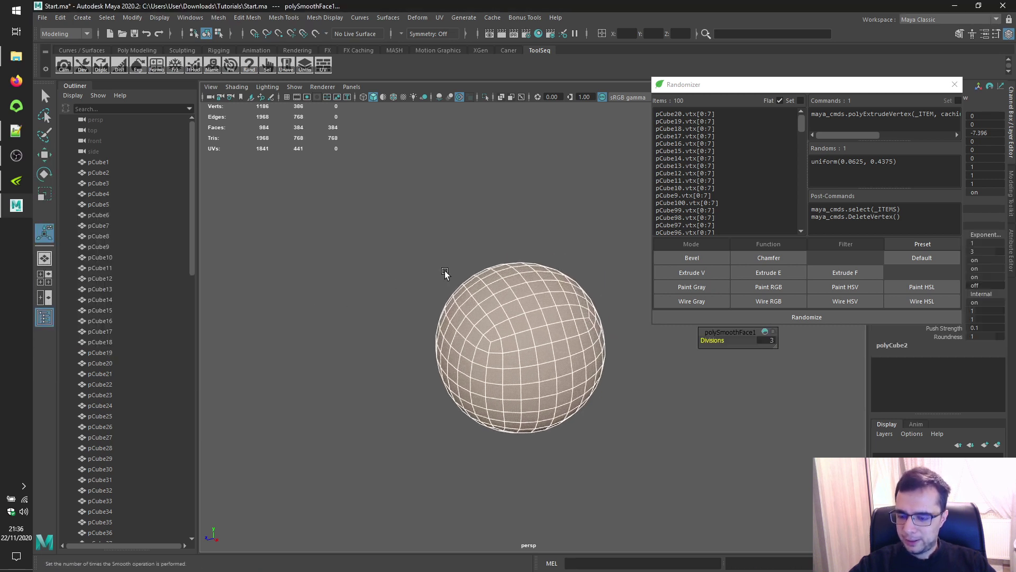
- Reset the Randomizer, choose the Extrude V preset and load all of the sphere's vertices as items
key("q")
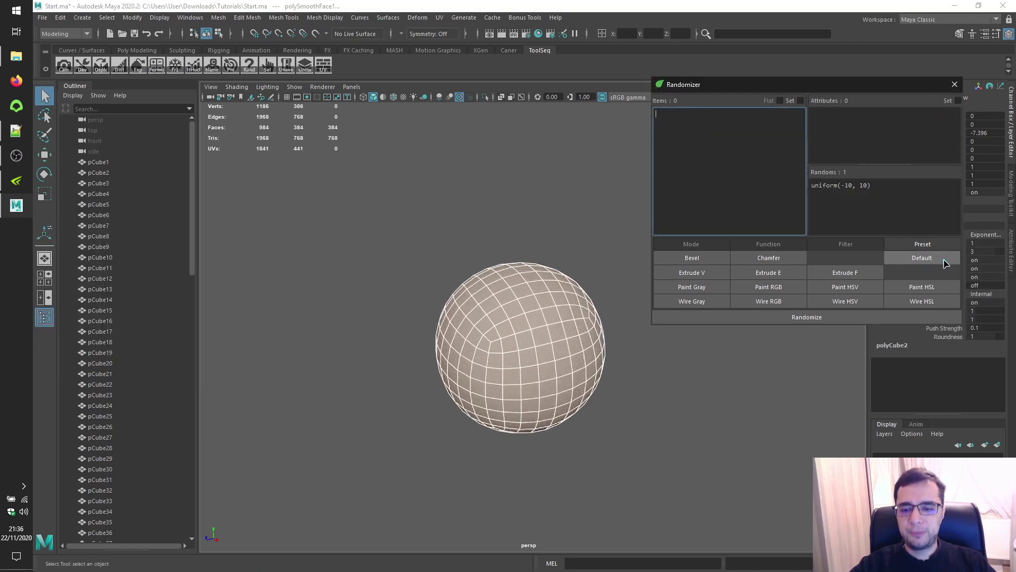
left_click(704, 273)
middle_click_drag(468, 255, 446, 269, "alt")
key("ctrl+F9")
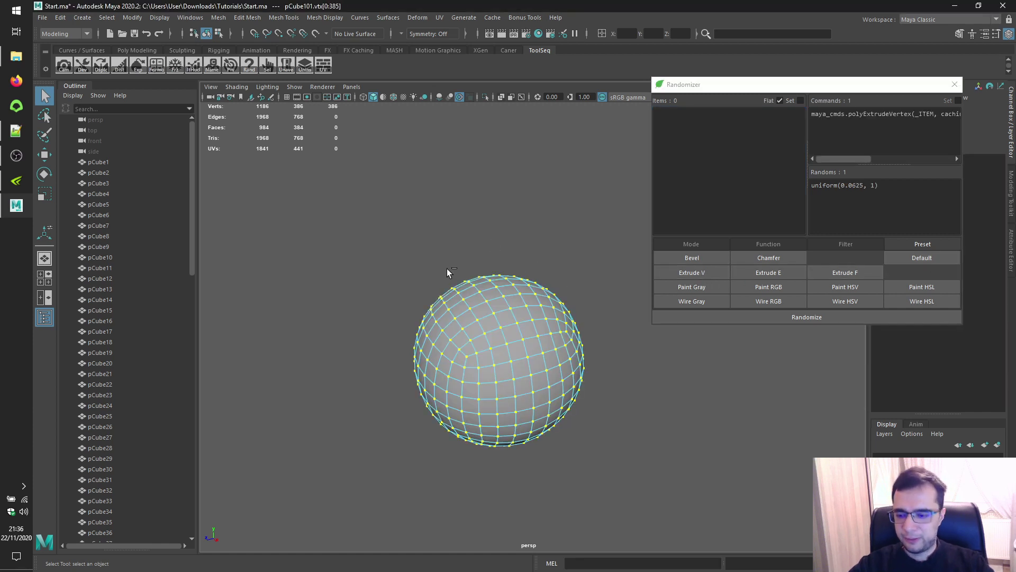
left_click(728, 100)
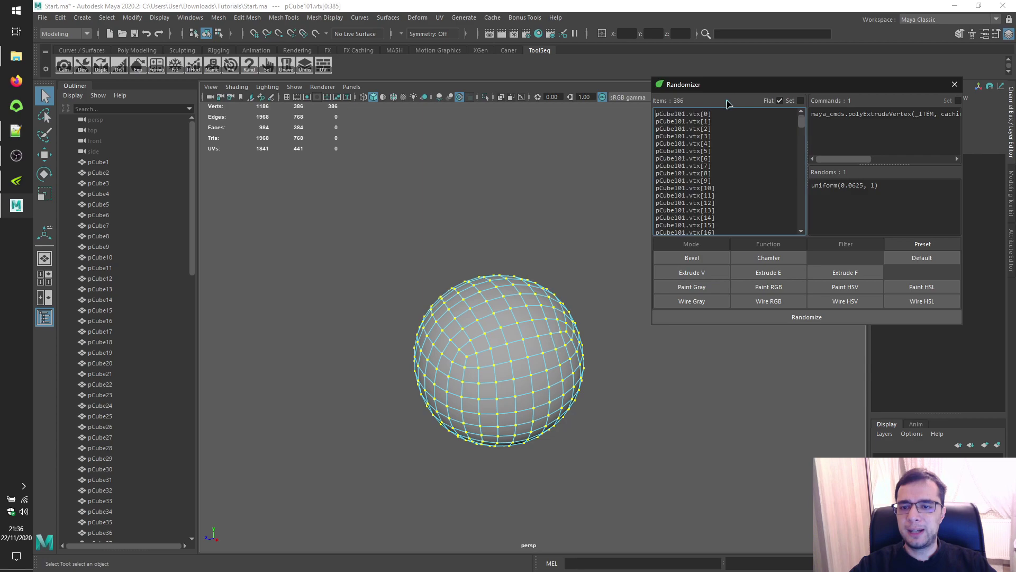
- Run the random extrusion on the sphere's vertices, then undo it after inspecting the spikes
left_click(856, 318)
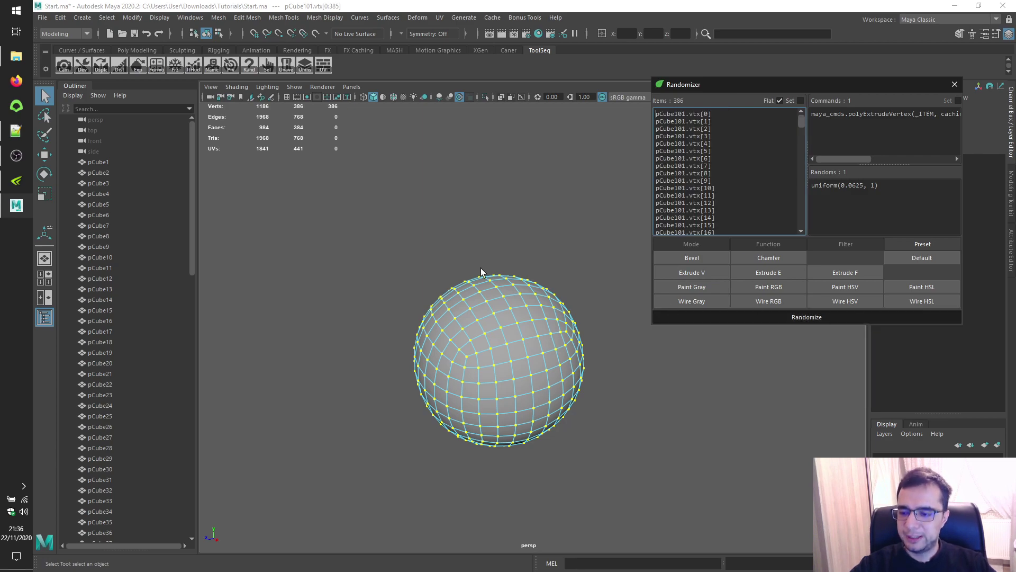
left_click_drag(388, 276, 636, 270, "alt")
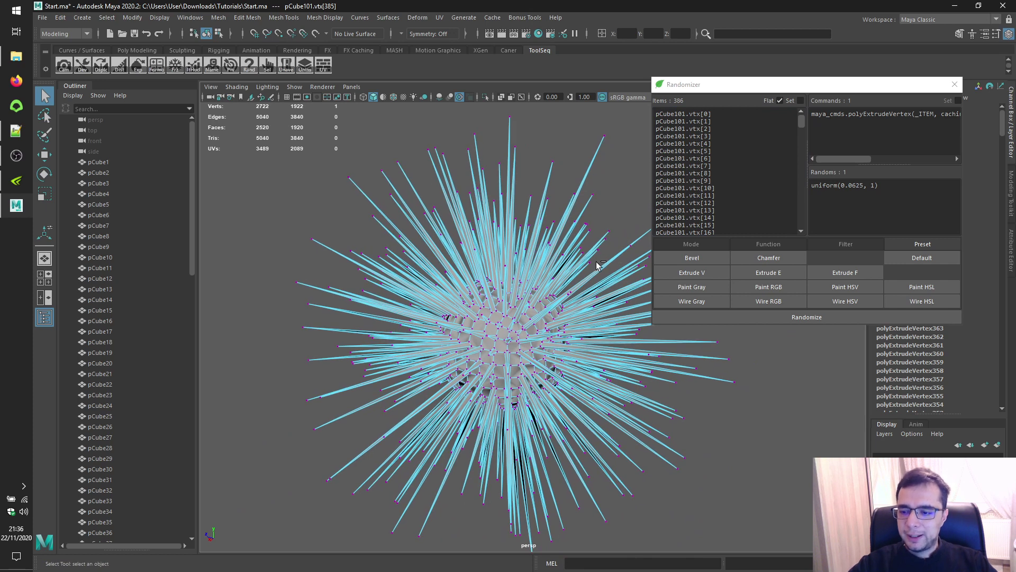
key("ctrl+z")
- Reset the Randomizer, choose the Extrude E preset and load all of the sphere's edges as items
left_click(922, 258)
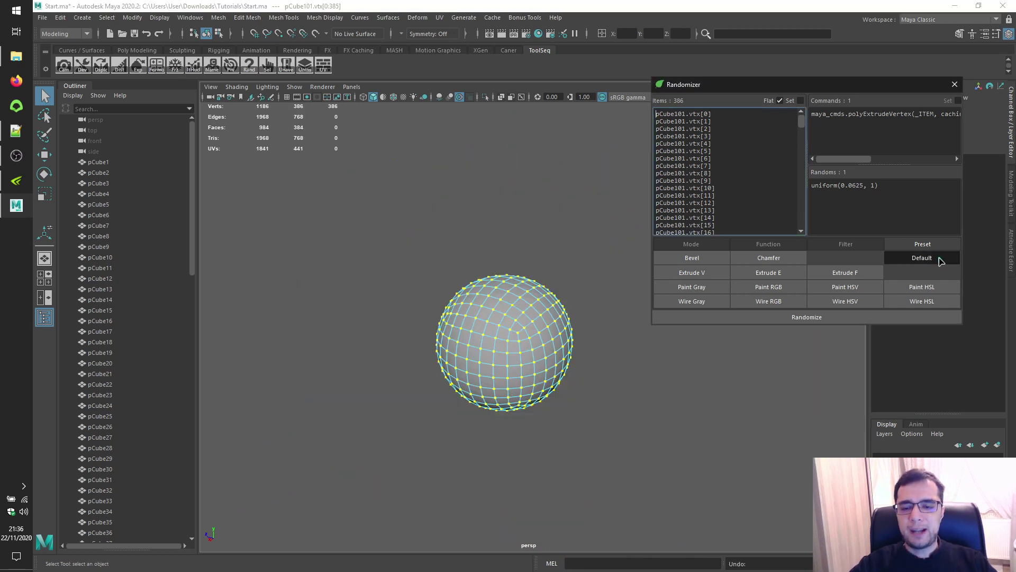
left_click(770, 273)
key("ctrl+F10")
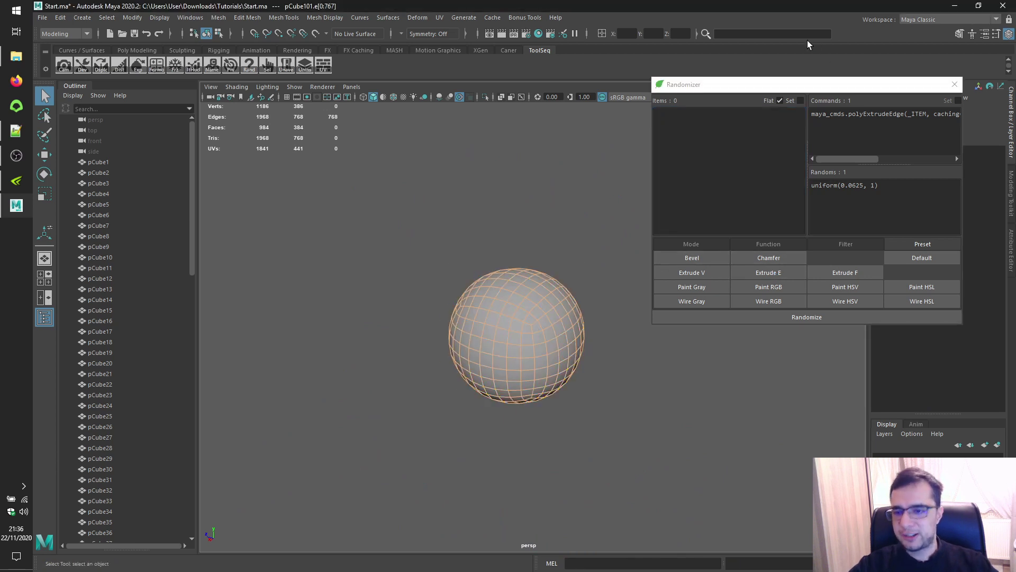
left_click(735, 105)
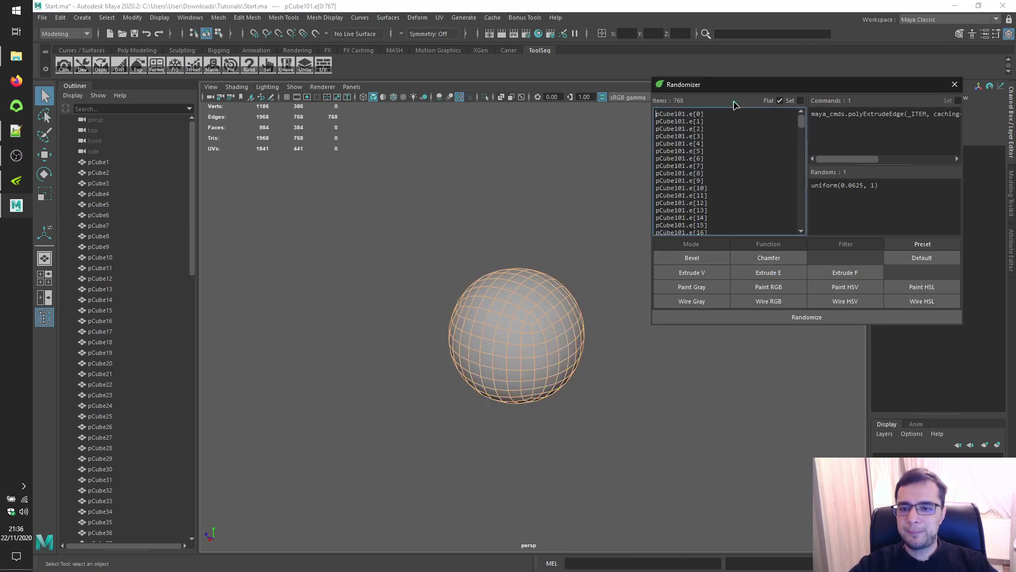
- Run the random extrusion on the sphere's edges, then undo it after orbiting around the result
left_click(762, 318)
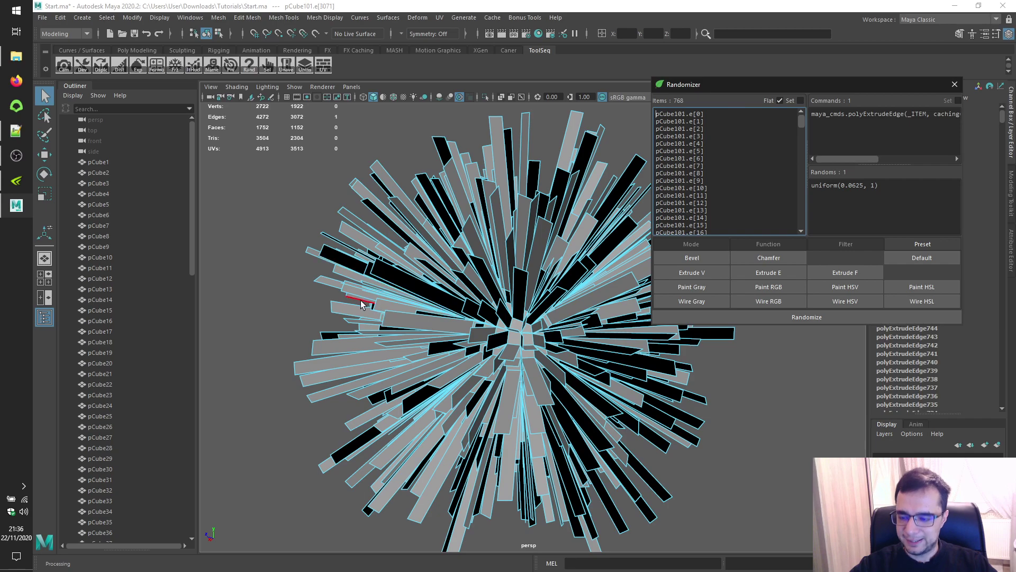
left_click_drag(392, 307, 510, 218, "alt")
key("ctrl+z")
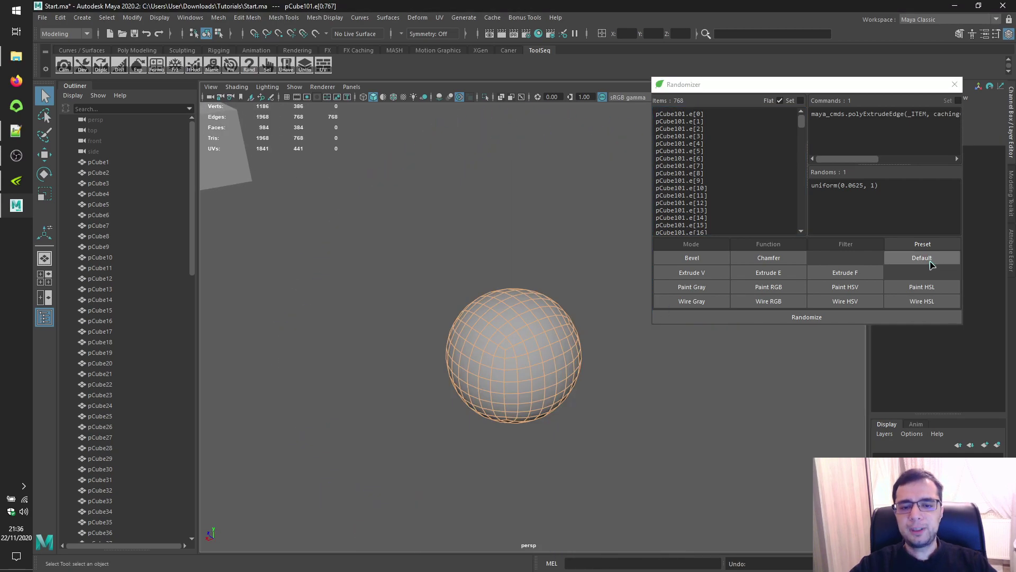
- Reset the Randomizer, choose the Extrude F preset and load all of the sphere's faces as items
left_click(929, 258)
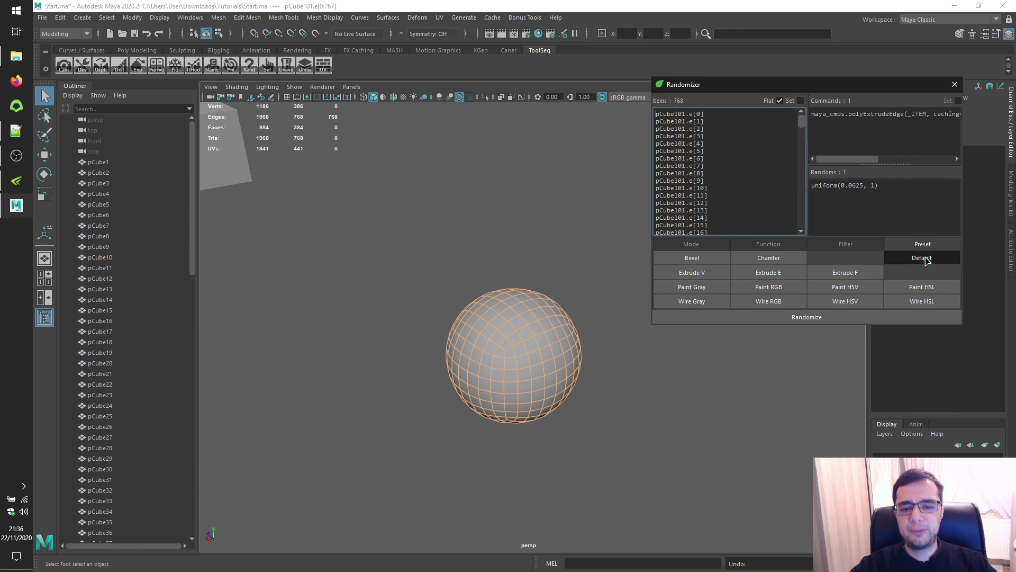
left_click(855, 273)
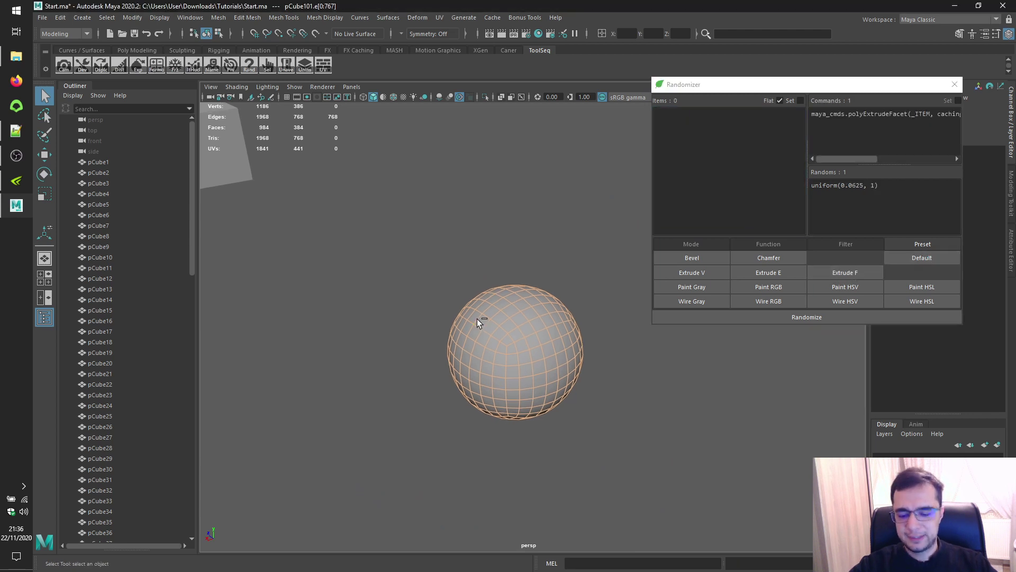
left_click(717, 103)
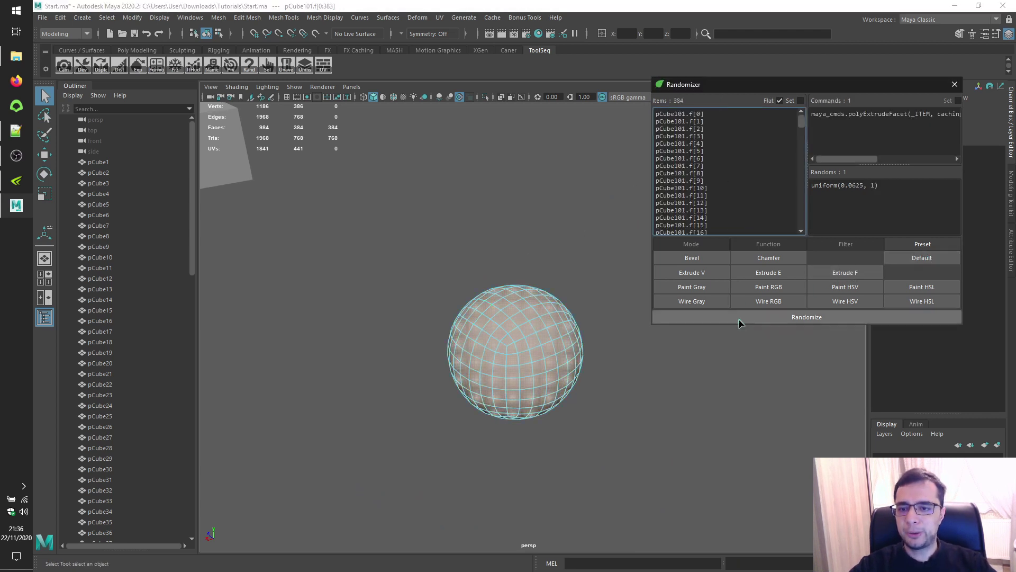
- Run the random extrusion on the sphere's faces, then undo it after viewing the extruded blocks
left_click(738, 318)
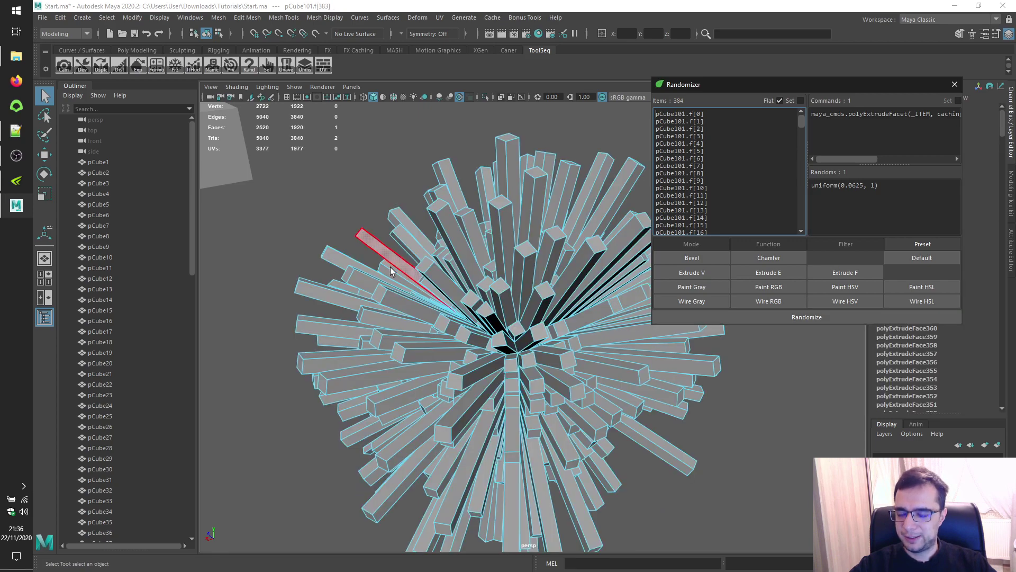
left_click_drag(386, 270, 385, 307, "alt")
key("ctrl+z")
key("ctrl+z")
key("ctrl+z")
key("ctrl+z")
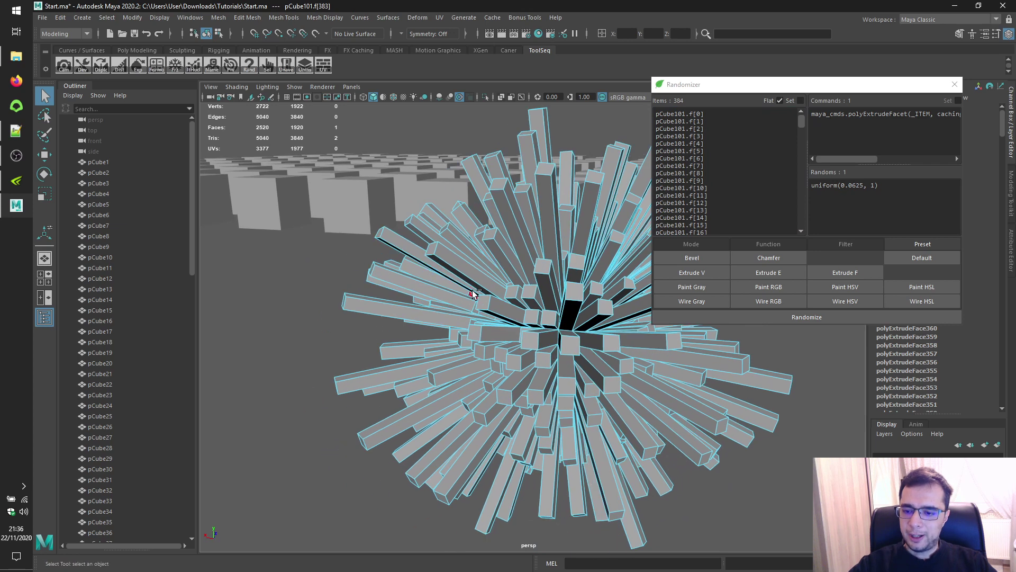
key("ctrl+z")
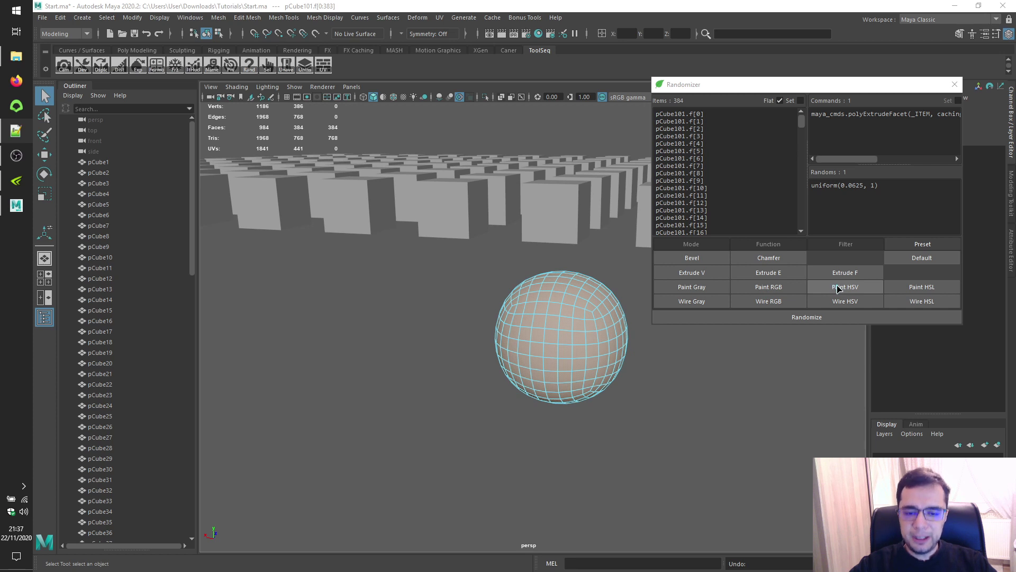
left_click(912, 290)
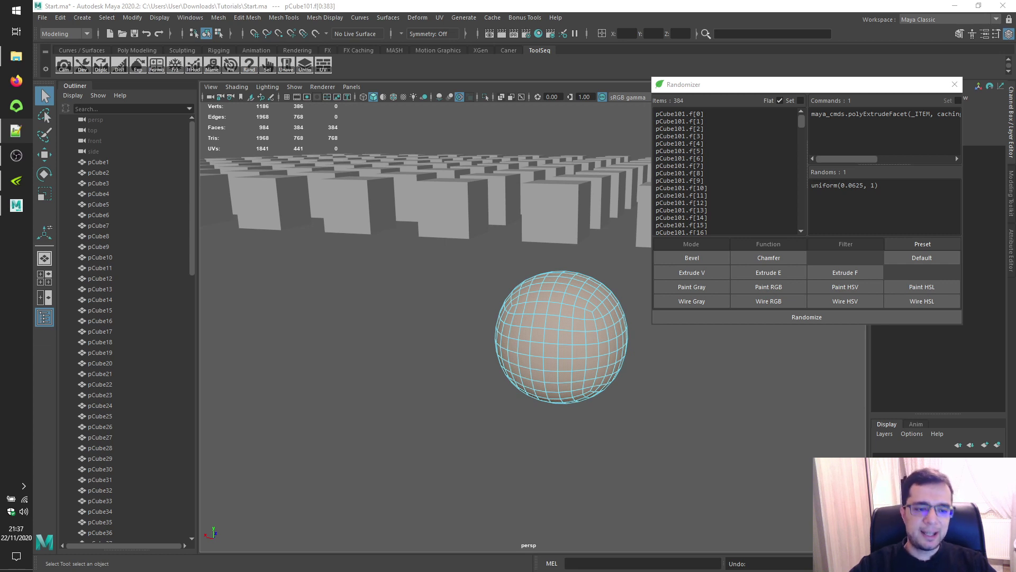
scroll(631, 427, "down", 3)
left_click_drag(486, 369, 812, 405, "alt")
key("alt+Tab")
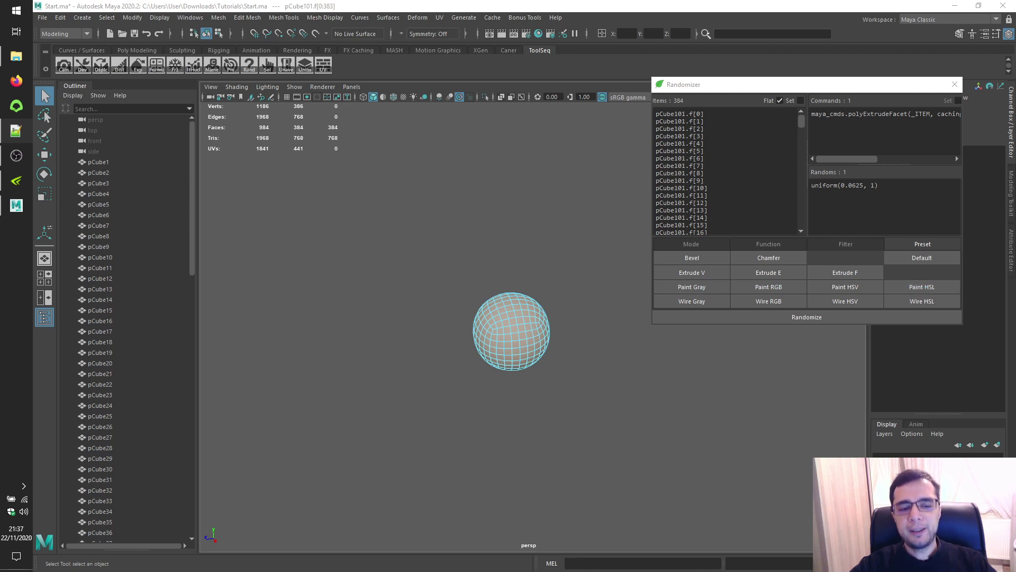
- Reset the Randomizer and compare the commands and random ranges of the Paint RGB, Paint HSV and Paint HSL presets
left_click(922, 258)
left_click(770, 287)
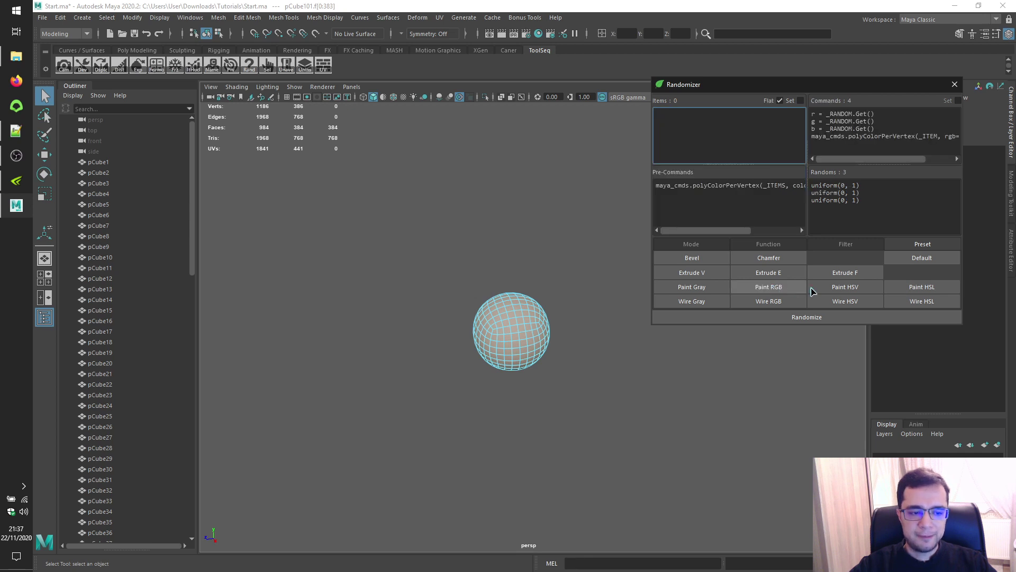
left_click(841, 287)
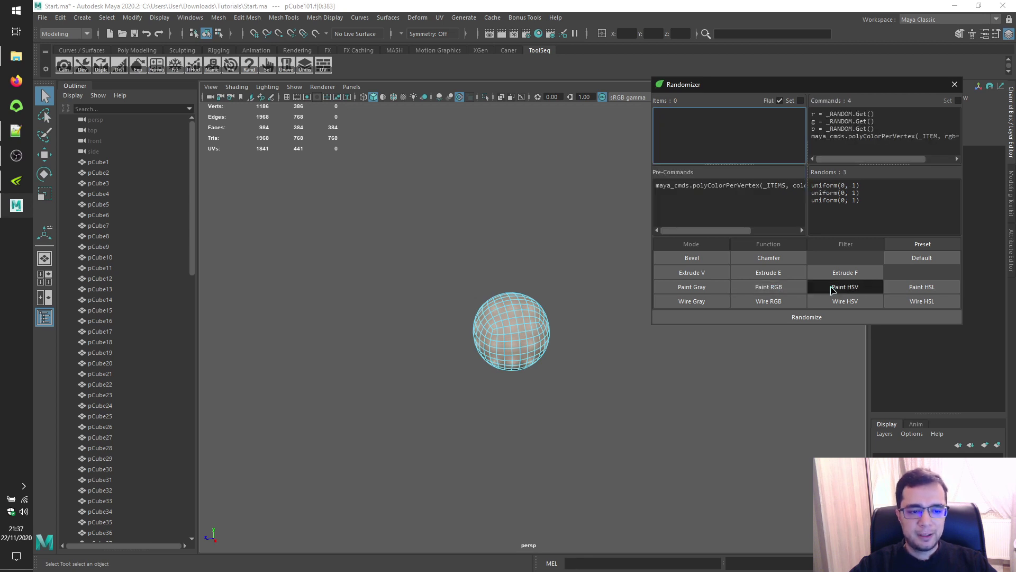
left_click(913, 291)
key("alt+Tab")
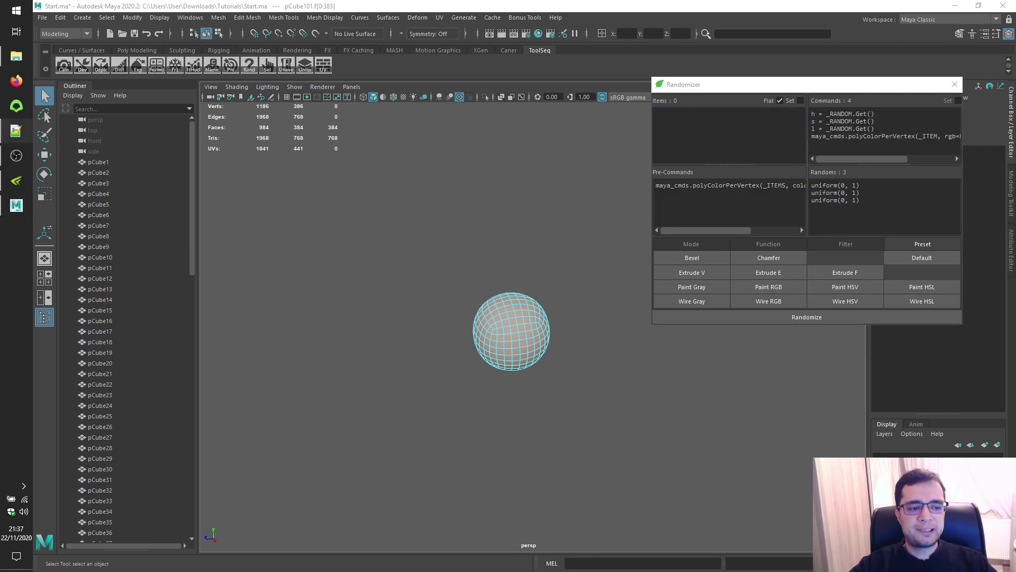
left_click(768, 287)
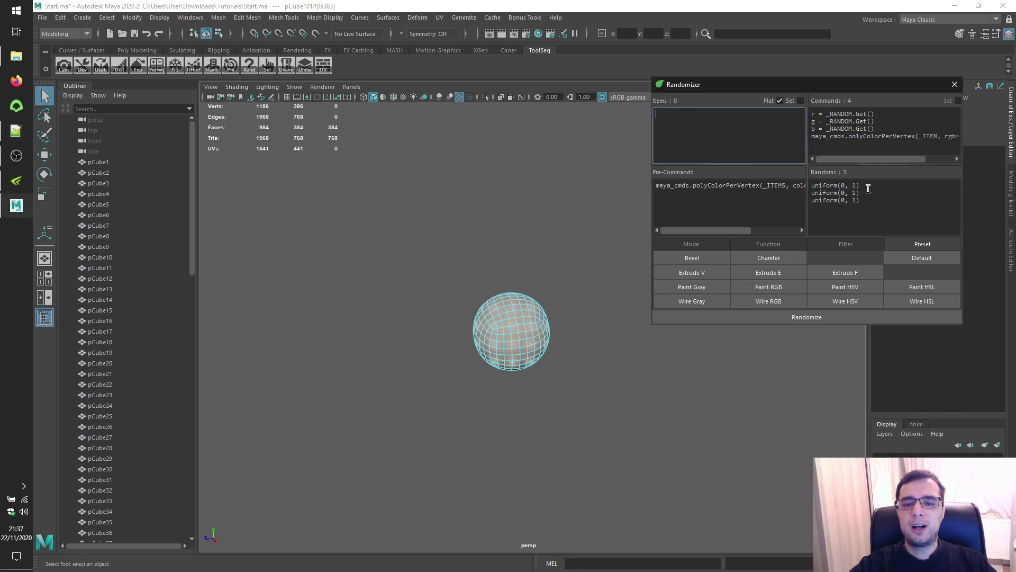
left_click(847, 287)
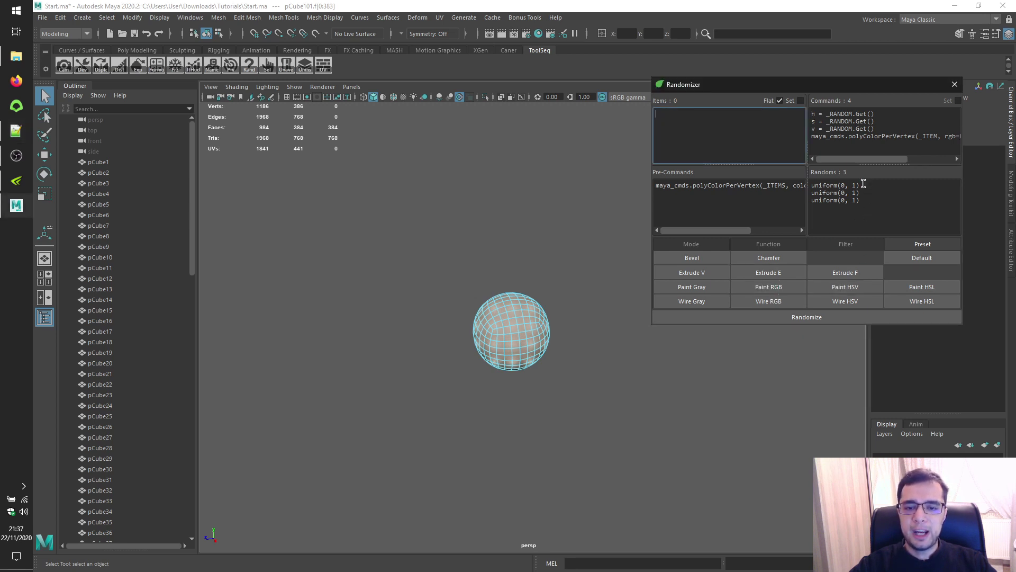
left_click(922, 287)
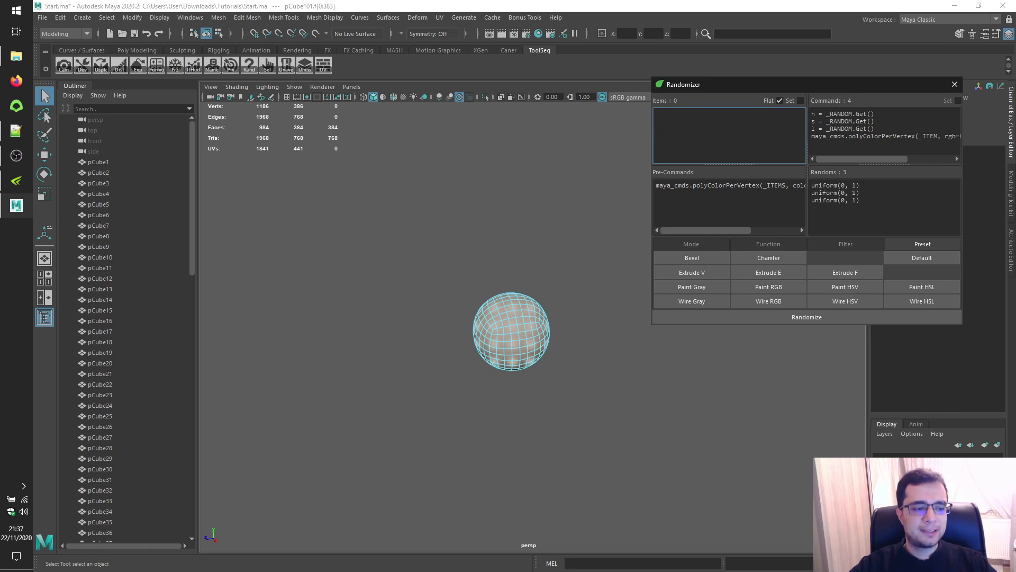
key("alt+Tab")
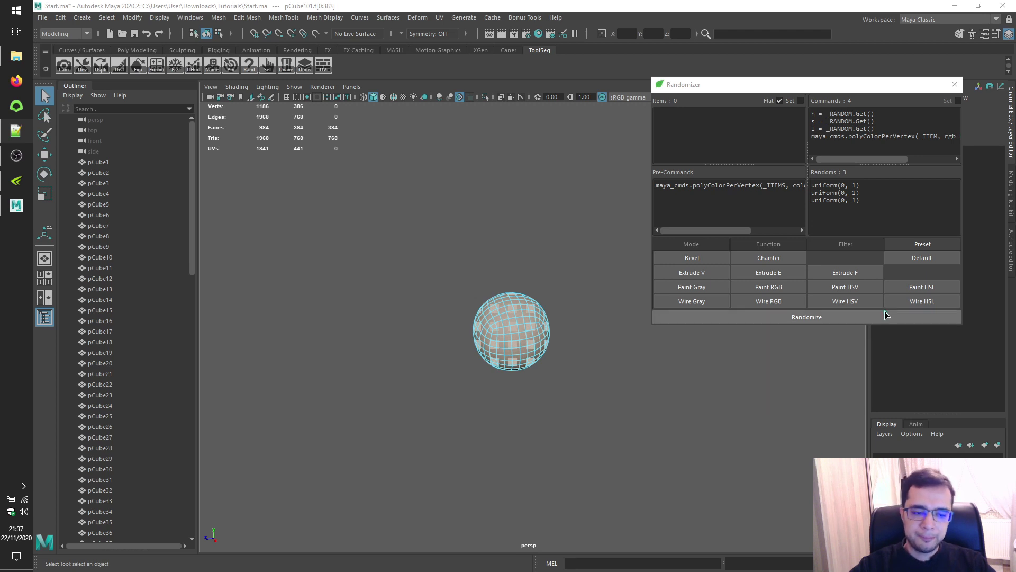
- Load the Paint RGB preset and highlight its first random expression, uniform(0, 1), with the whole scene framed
left_click(769, 287)
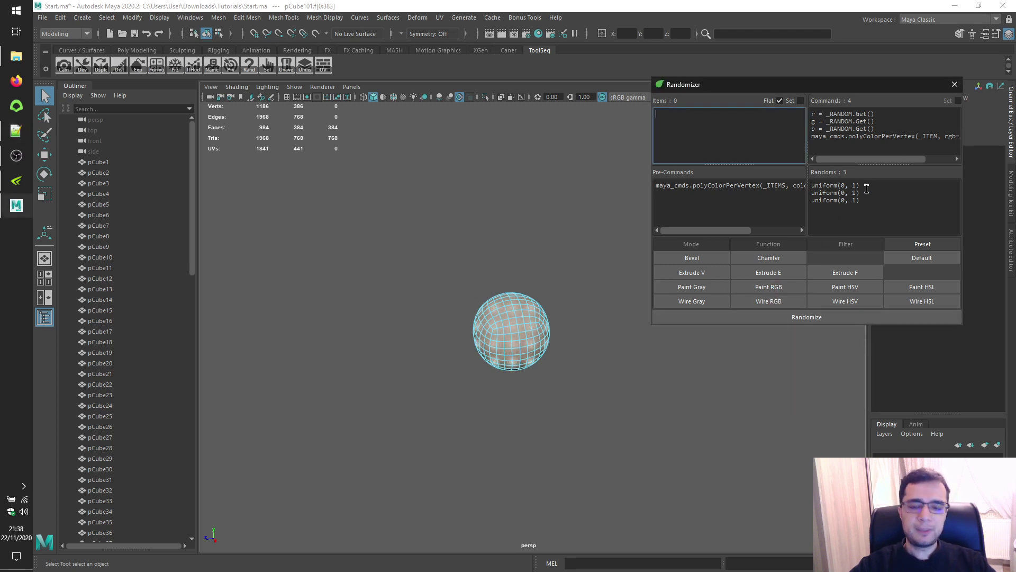
left_click_drag(866, 186, 803, 181)
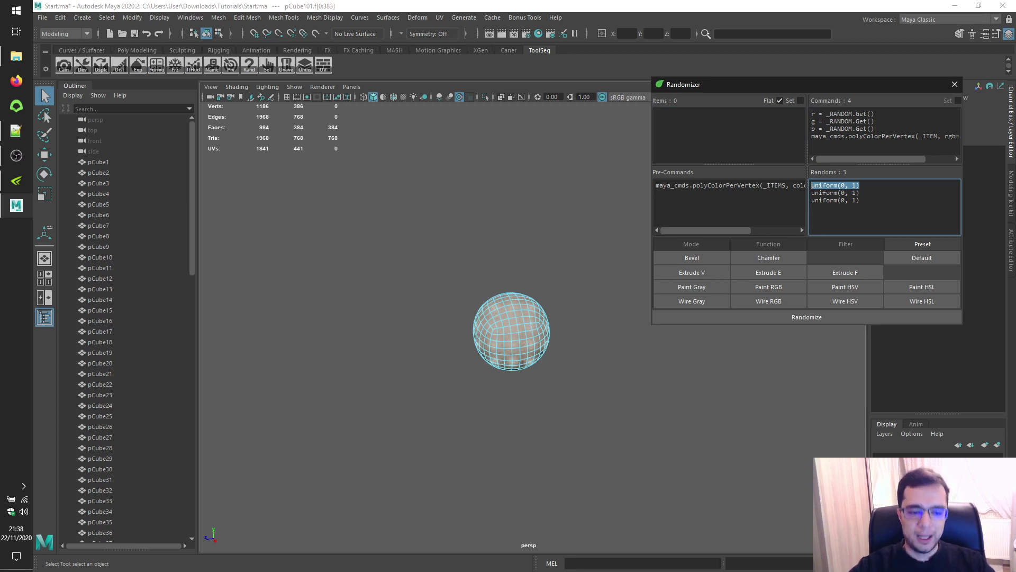
key("alt+Tab")
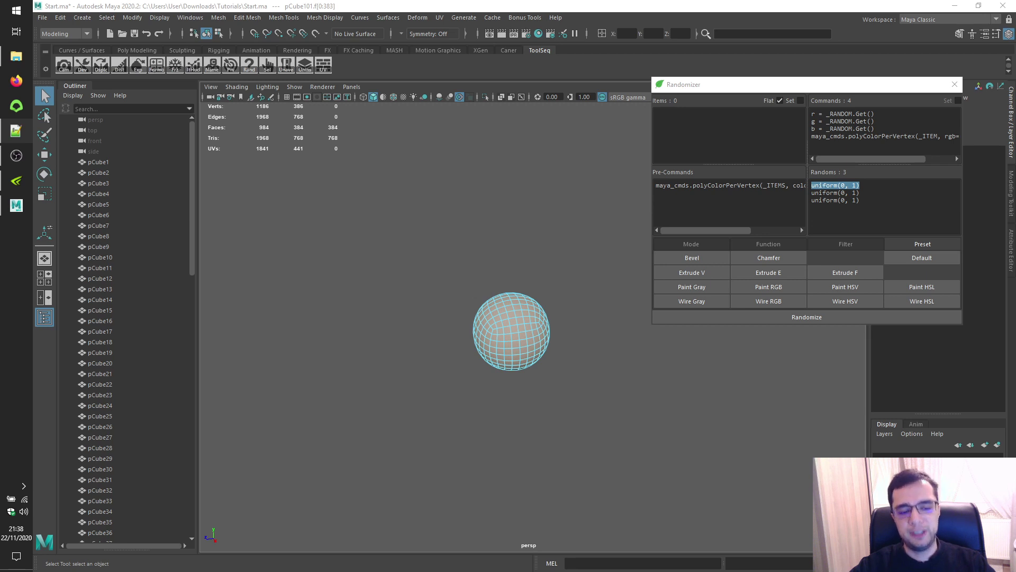
key("a")
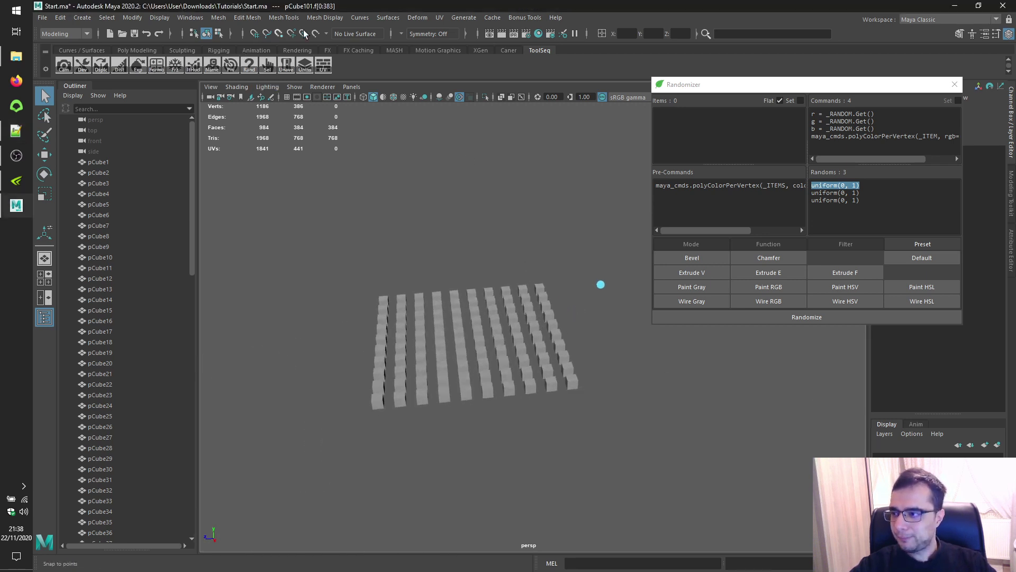
- Return to object mode, reset the Randomizer, choose the Paint Gray preset and load all 100 cubes of the grid as items
left_click(206, 34)
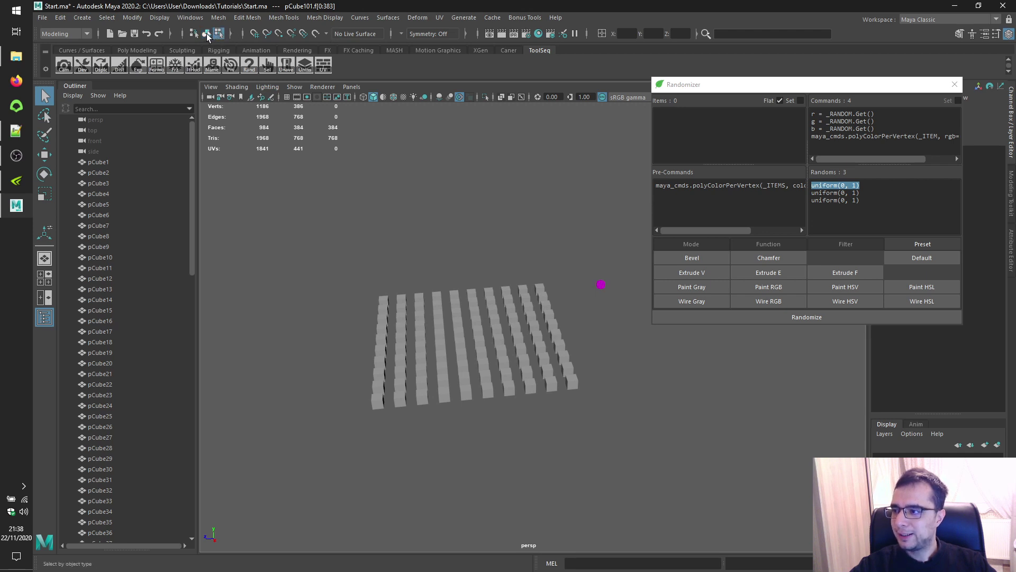
left_click(914, 259)
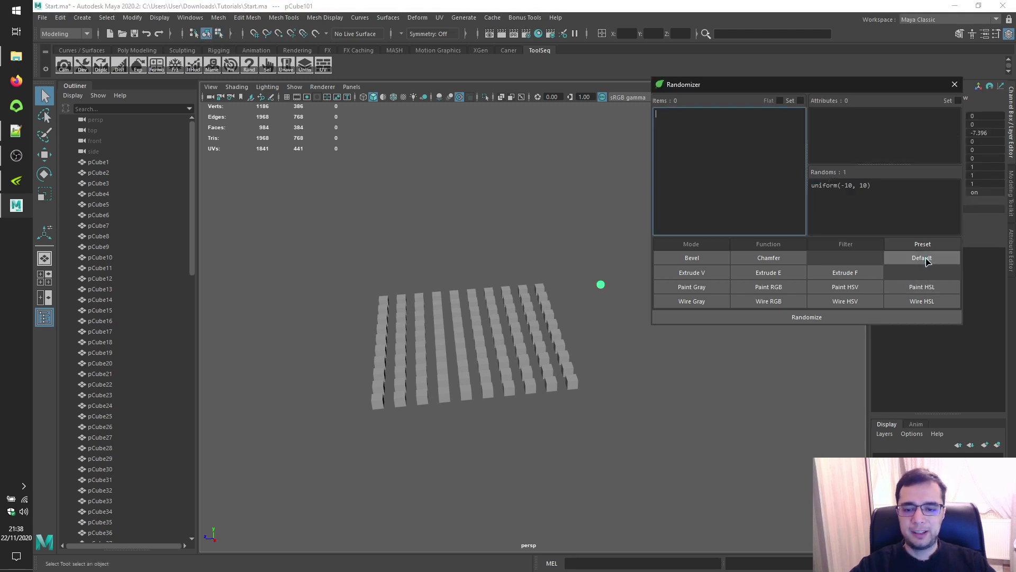
left_click(703, 288)
left_click_drag(300, 242, 576, 426)
left_click(688, 101)
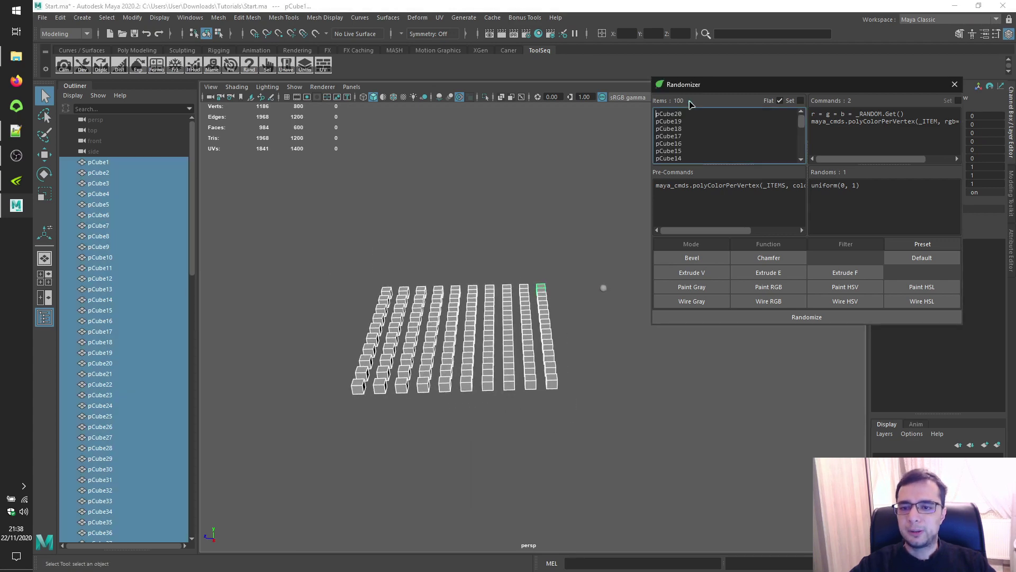
- Randomize the gray shades of the cubes several times with the whole grid in view
scroll(368, 357, "up", 4)
mouse_move(368, 357)
left_mouse_down("alt")
mouse_move(452, 309)
mouse_move(473, 340)
left_mouse_up("alt")
middle_click_drag(471, 301, 461, 254, "alt")
left_click(807, 317)
left_click(807, 317)
left_click(810, 318)
left_click(813, 320)
left_click(813, 320)
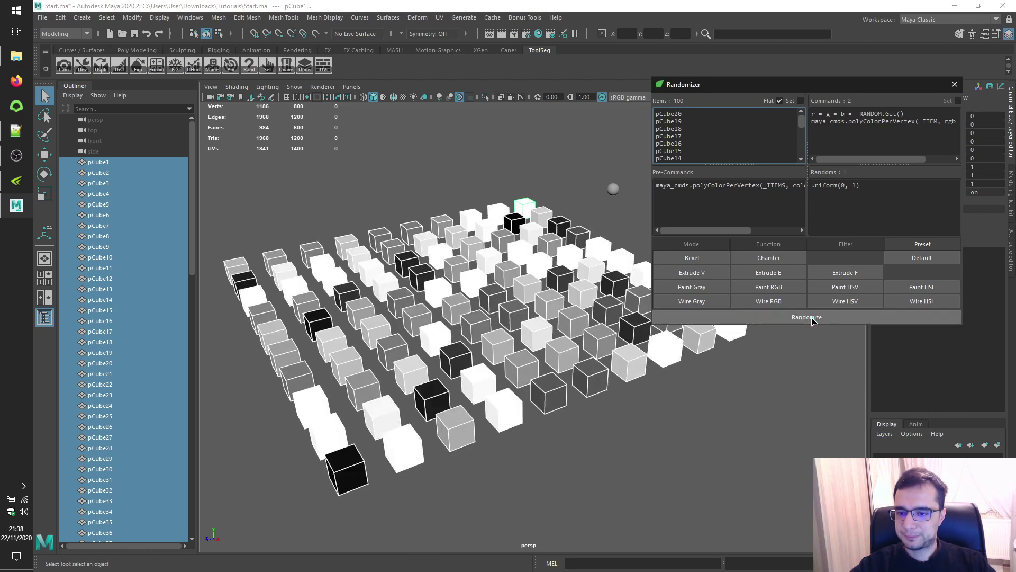
- Load the Paint RGB preset and randomize the cubes' colors several times
left_click(787, 290)
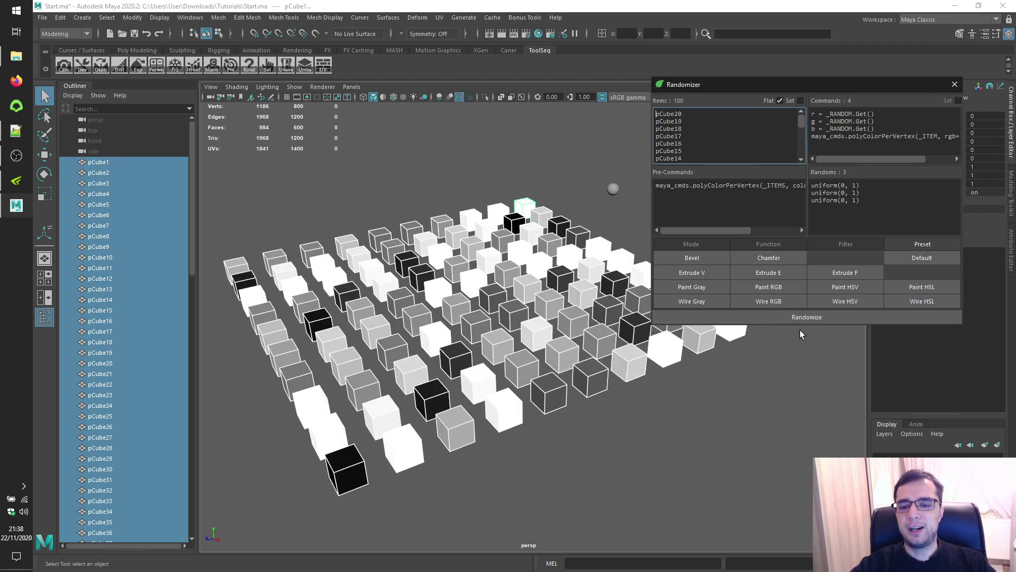
left_click(807, 321)
left_click(807, 320)
left_click(807, 320)
left_click(807, 320)
left_click(807, 321)
left_click(807, 320)
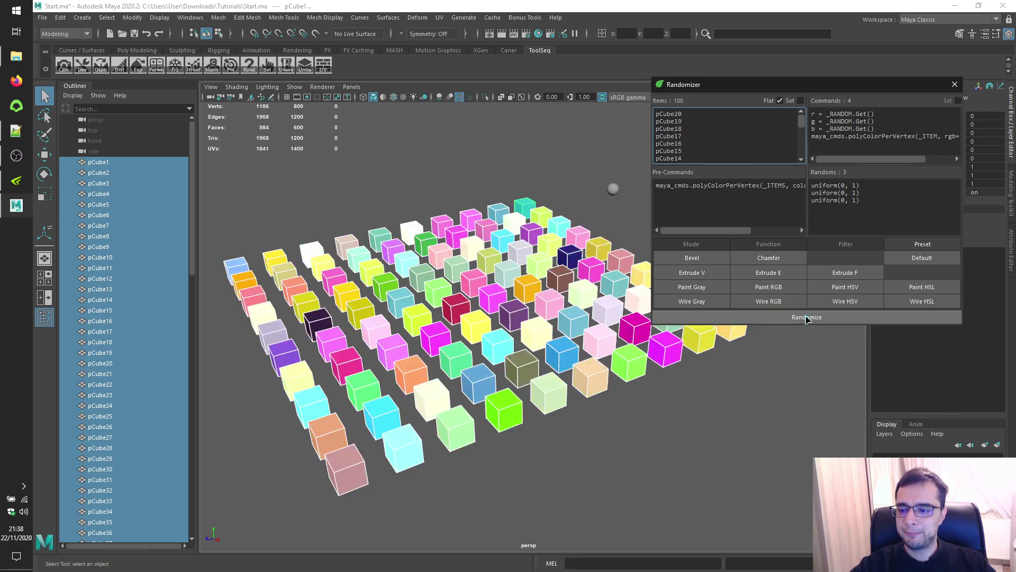
- Set the first random (red) to uniform(1, 1) and randomize the cubes' colors a few times
left_click(844, 186)
type("1")
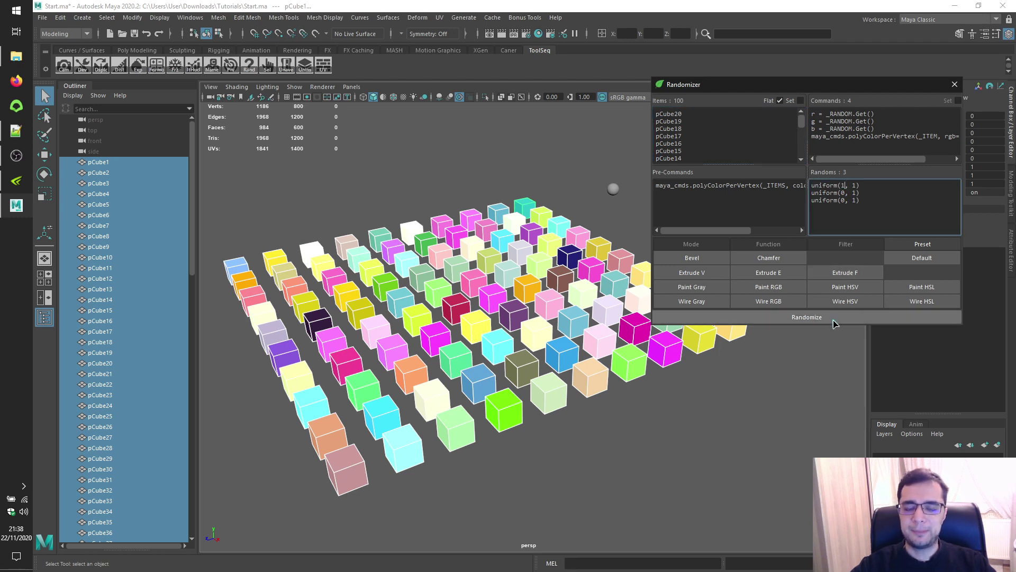
left_click(808, 318)
left_click(807, 318)
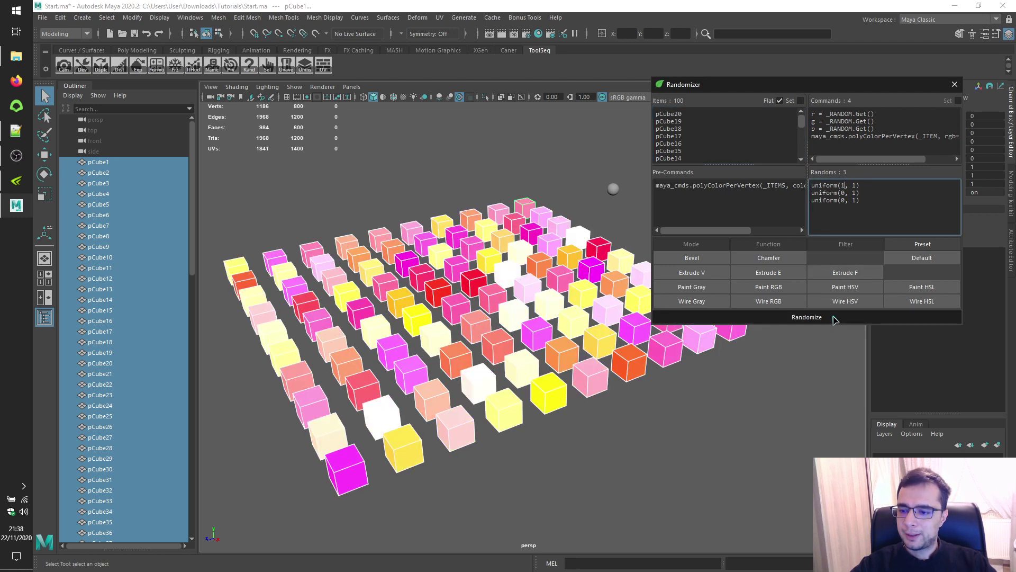
left_click(807, 318)
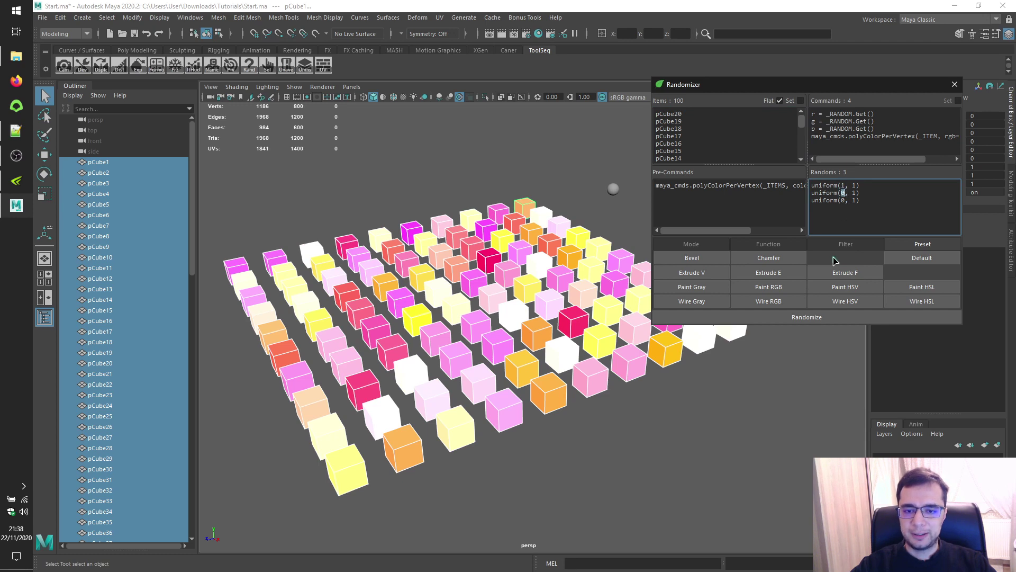
- Set the second random (green) to uniform(1, 1) as well and randomize the cubes' colors again
type("1")
left_click(842, 317)
left_click(842, 317)
left_click(841, 317)
- Load the Paint HSV preset and randomize the cubes' colors several times
left_click(859, 288)
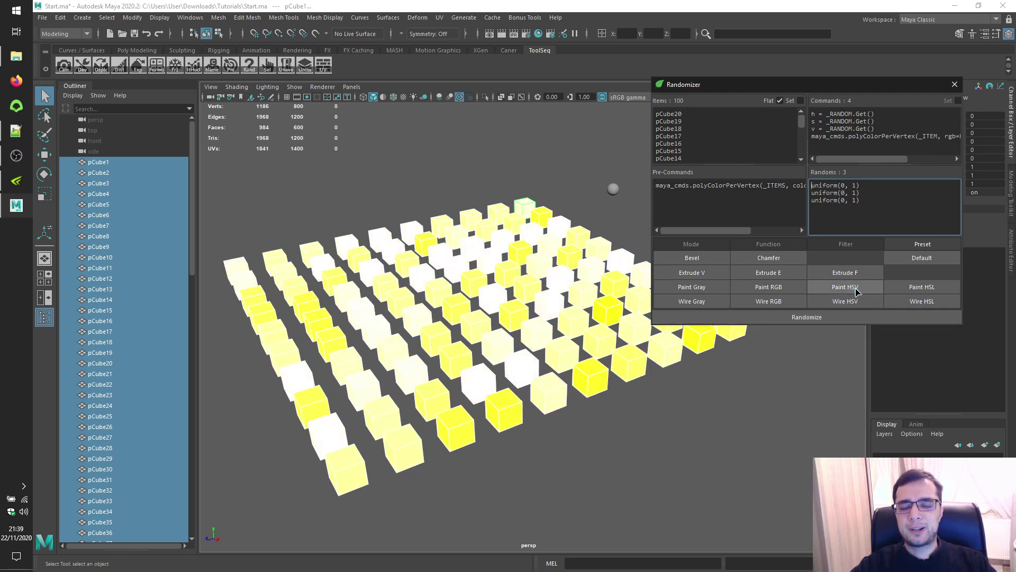
left_click(858, 318)
left_click(858, 318)
left_click(857, 317)
left_click(857, 318)
left_click(858, 317)
left_click(857, 317)
left_click(857, 318)
left_click(858, 318)
left_click(857, 318)
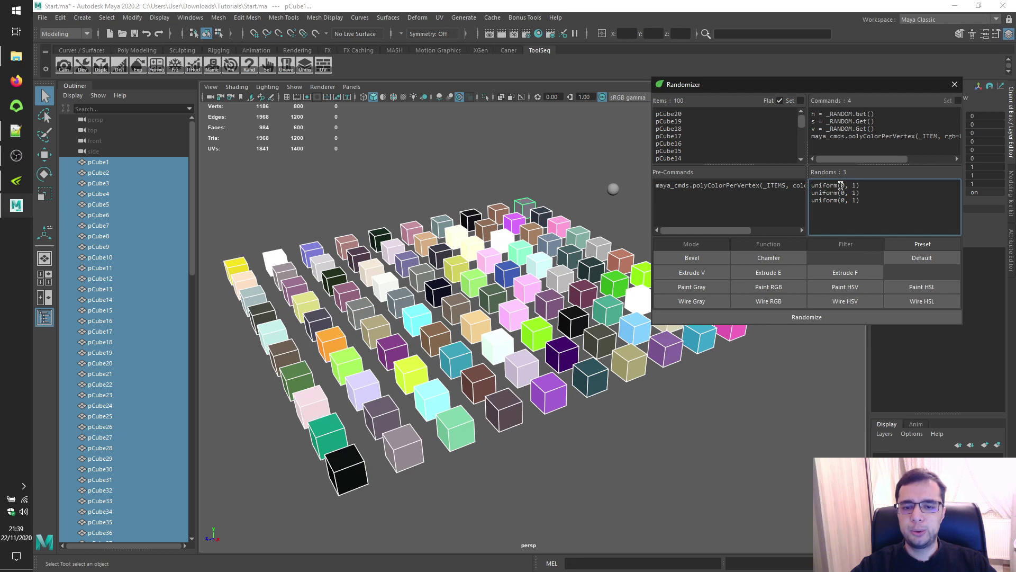
- Set the first random (hue) to uniform(1, 1) and randomize the cubes' HSV colors repeatedly
type("1")
left_click(819, 317)
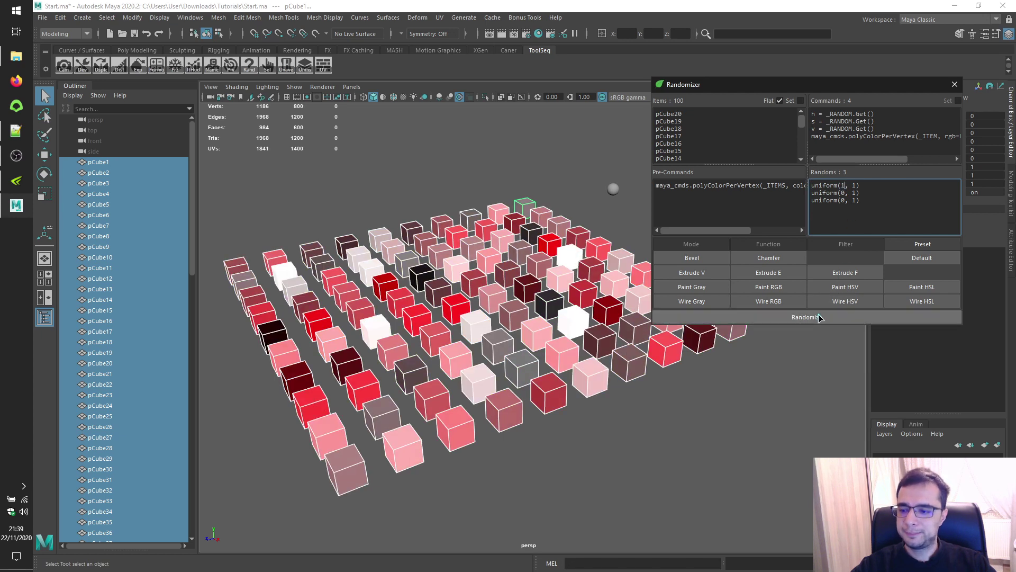
left_click(819, 318)
left_click(819, 318)
left_click(819, 318)
left_click(819, 318)
left_click(819, 318)
left_click(819, 318)
left_click(819, 318)
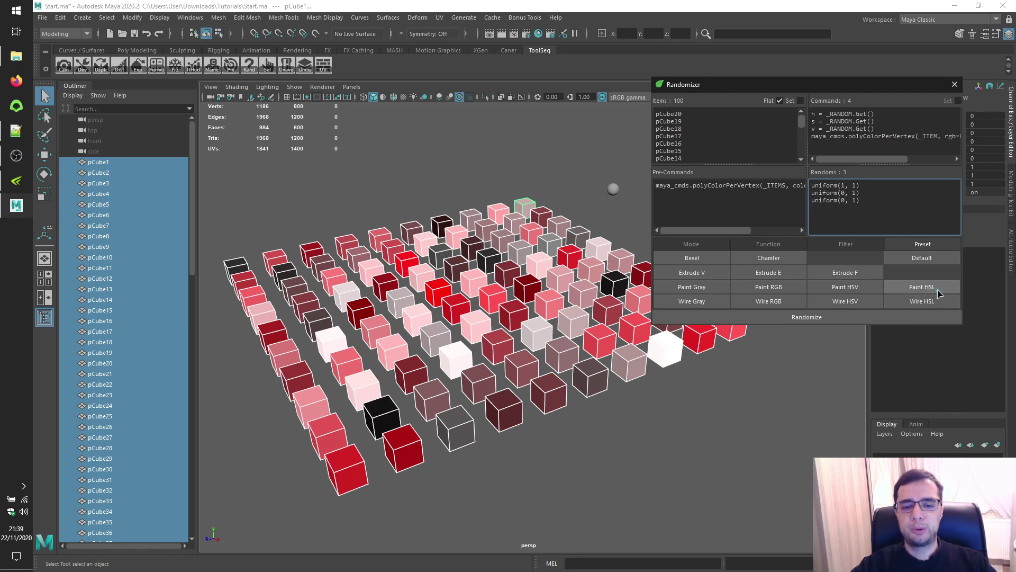
- Load the Paint HSL preset and randomize the cubes' colors several times
left_click(937, 288)
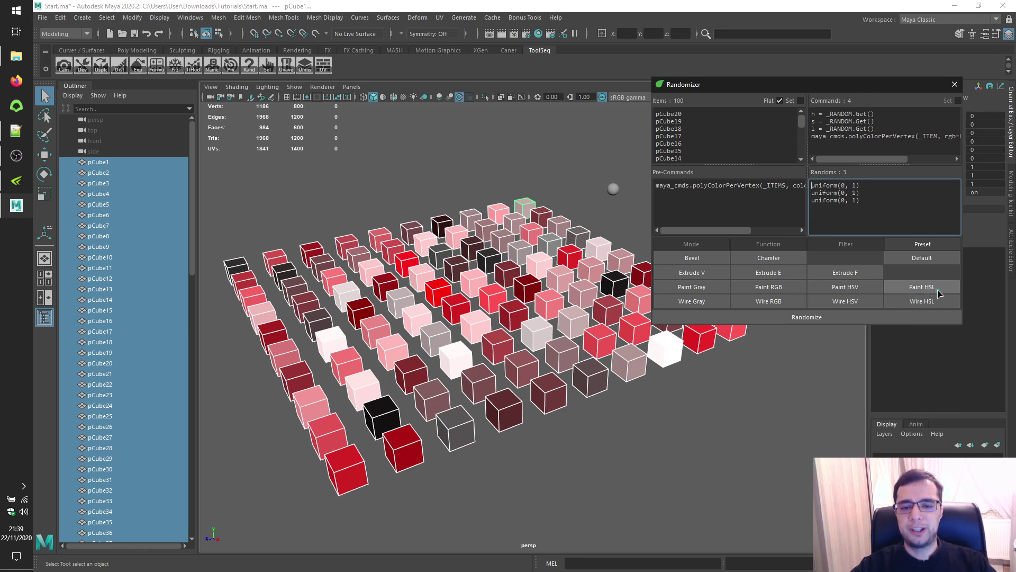
left_click(830, 317)
left_click(831, 317)
left_click(830, 318)
left_click(830, 317)
left_click(830, 318)
left_click(830, 318)
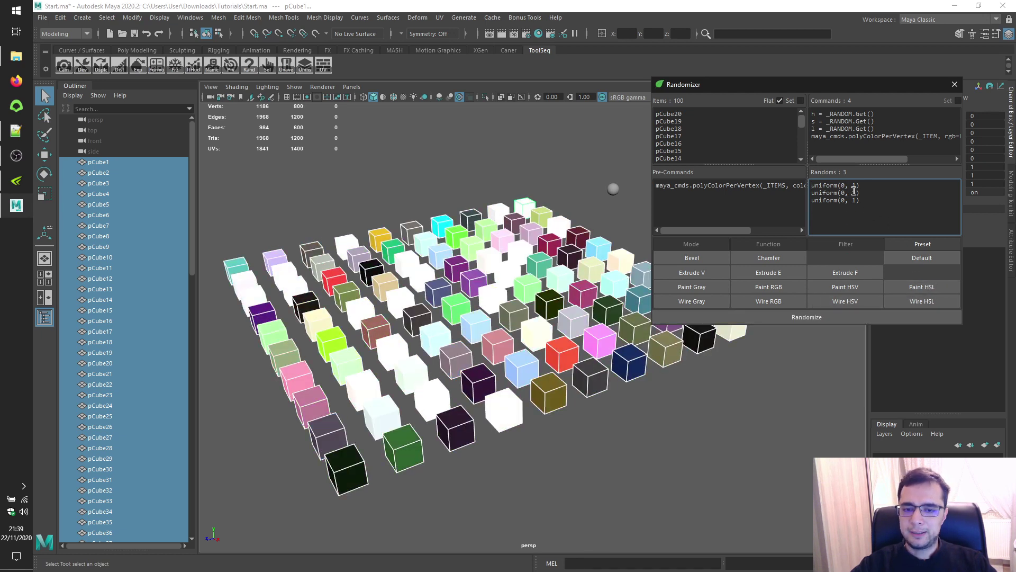
- Set the second random (saturation) to uniform(0, 0) and randomize the cubes' HSL colors repeatedly
double_click(854, 193)
type("0")
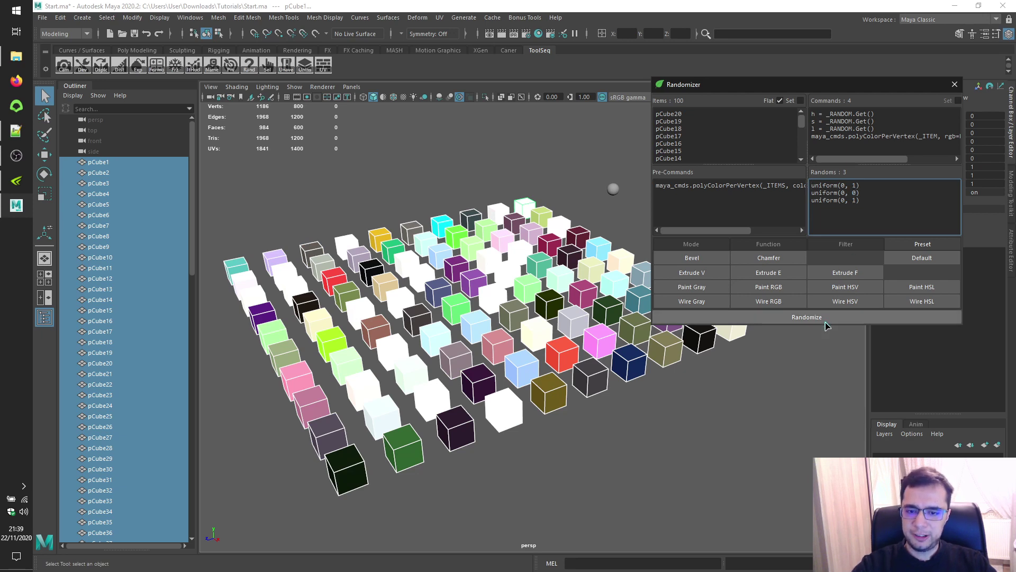
left_click(827, 318)
left_click(827, 317)
left_click(828, 318)
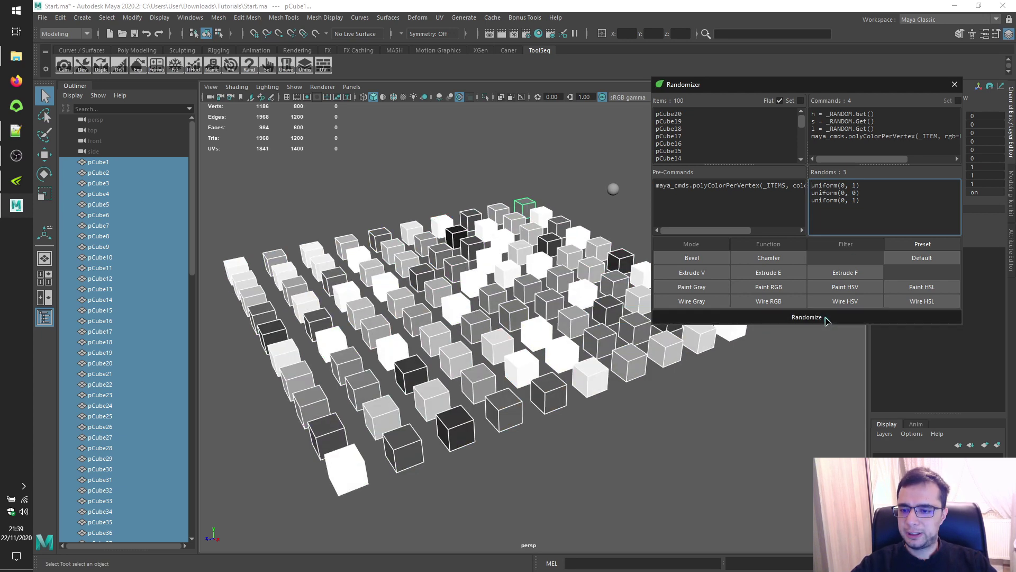
left_click(827, 317)
left_click(827, 318)
left_click(828, 318)
left_click(827, 317)
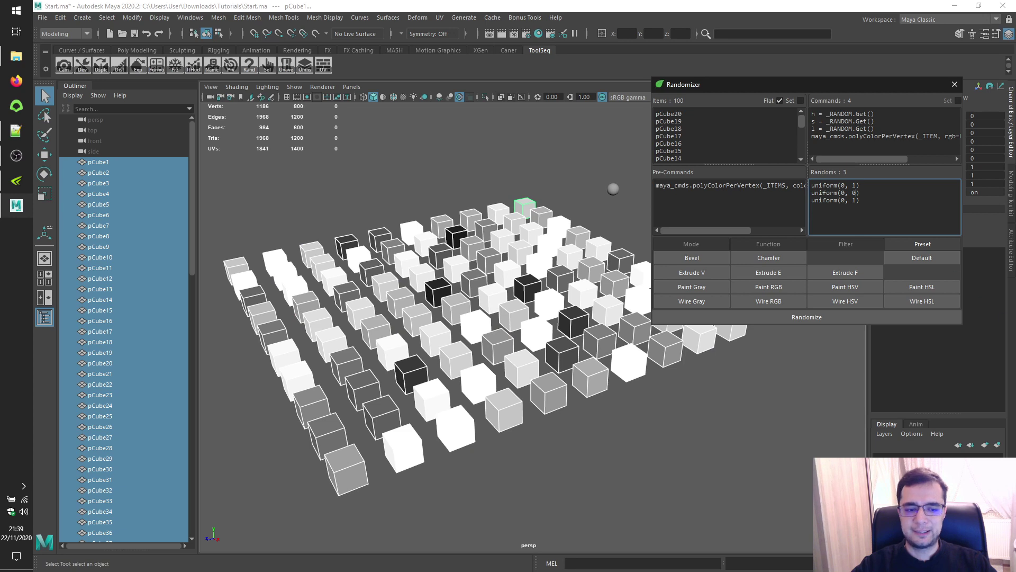
- Frame the smoothed sphere, select all of its vertices and load them as the Randomizer's items
key("alt+Tab")
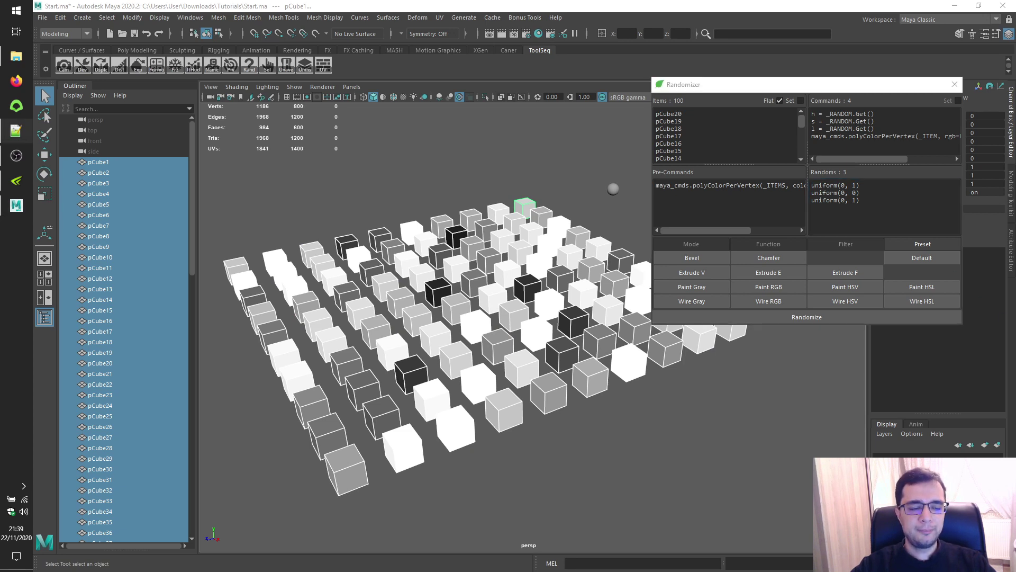
middle_click_drag(480, 287, 424, 371, "alt")
scroll(424, 371, "up", 3)
left_click_drag(523, 192, 591, 257)
key("f")
key("F8")
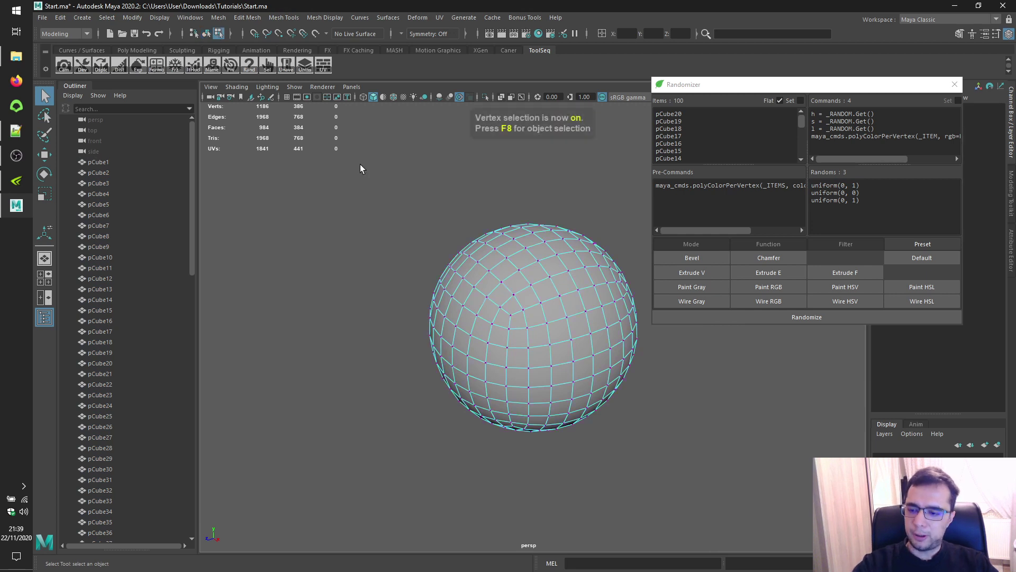
left_click_drag(359, 163, 693, 495)
left_click(719, 92)
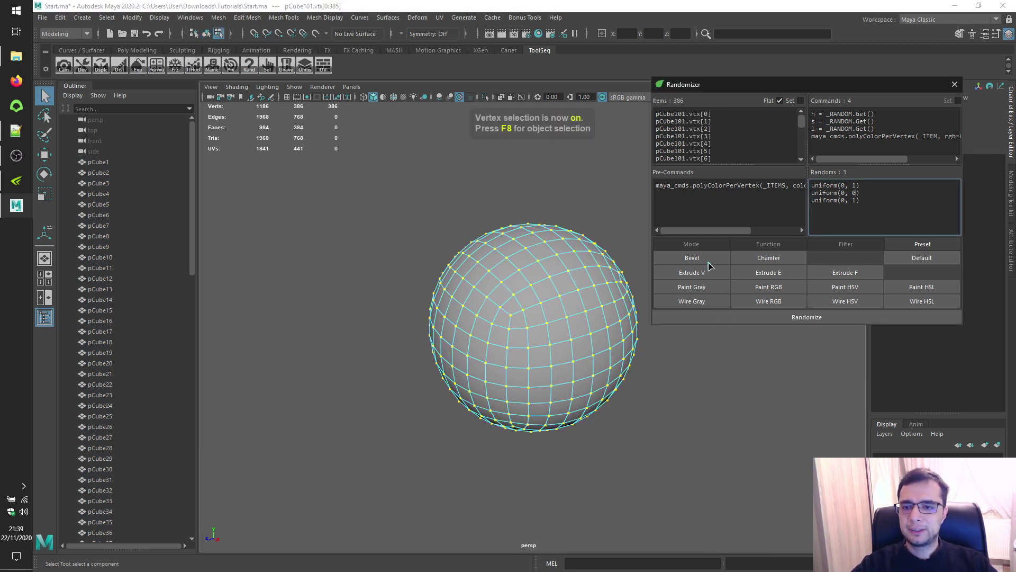
- Apply the Paint Gray preset to the sphere's vertices and inspect the shading from several sides
left_click(698, 287)
left_click(739, 318)
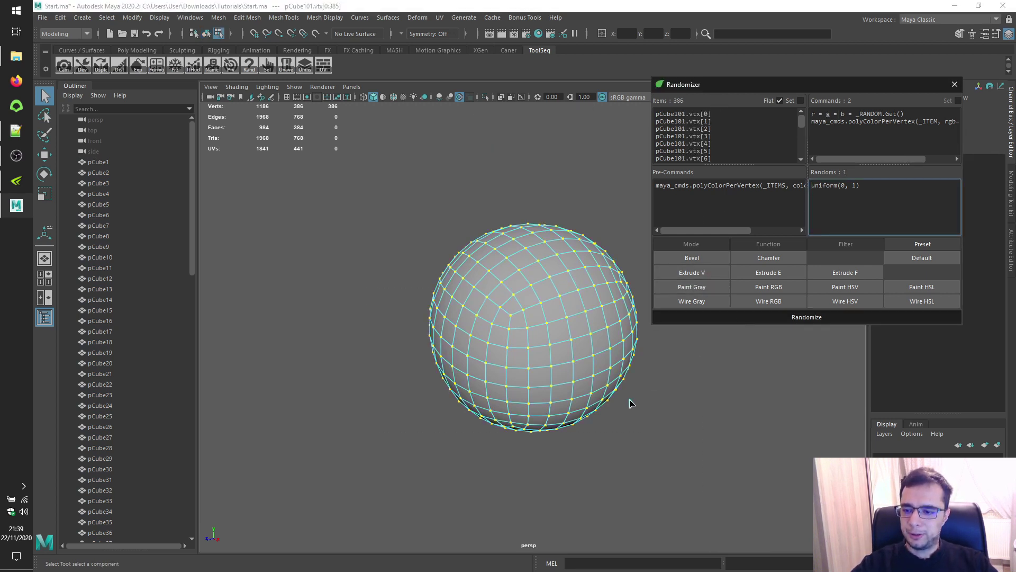
scroll(667, 390, "up", 3)
left_click_drag(668, 390, 718, 402, "alt")
middle_click_drag(718, 403, 659, 400, "alt")
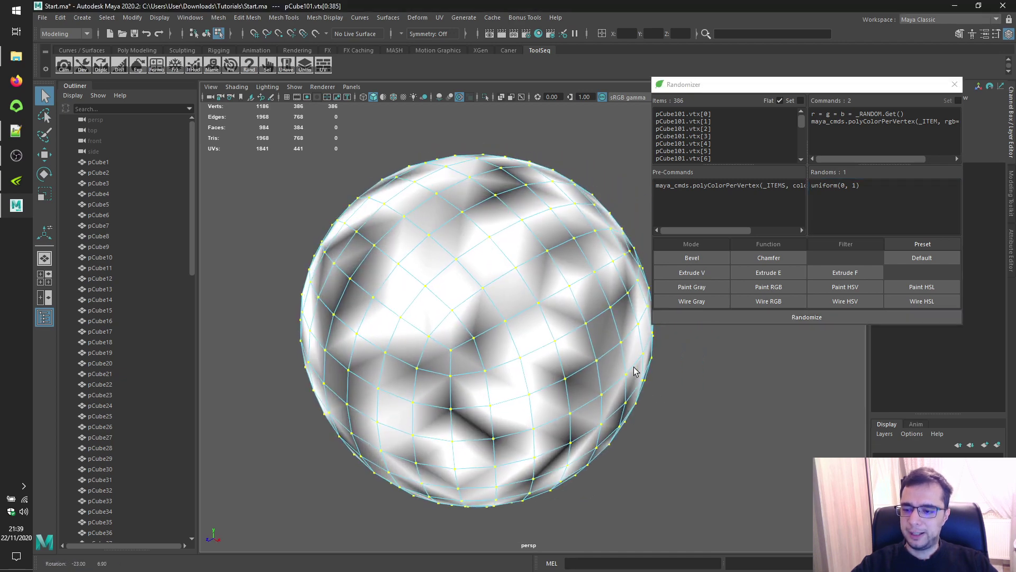
scroll(651, 375, "down", 3)
- Apply the Paint RGB preset to the sphere's vertices
left_click(774, 287)
left_click(789, 316)
left_click_drag(712, 410, 662, 396, "alt")
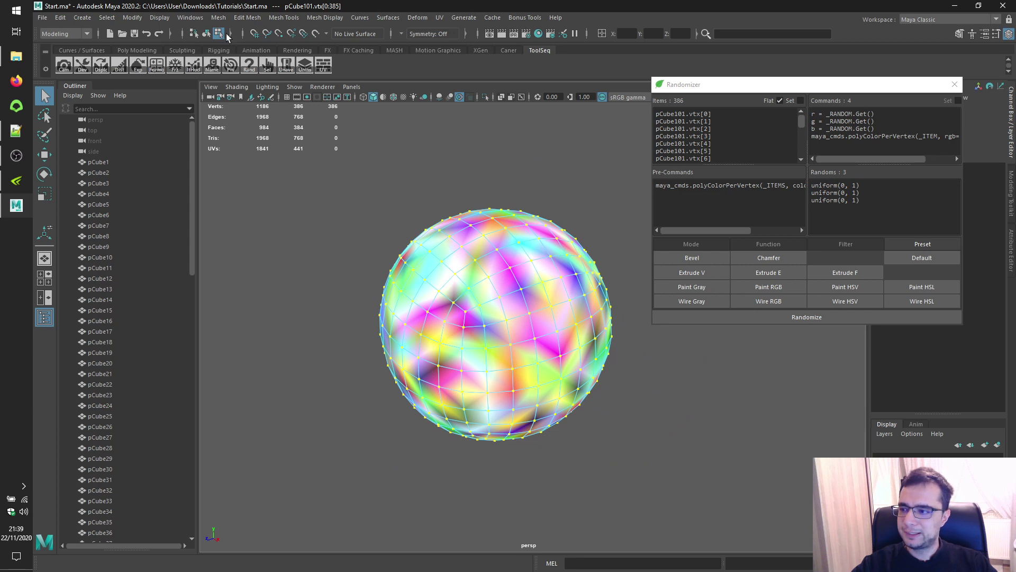
- Switch to face selection, load all of the sphere's faces as items and randomize their RGB colors
left_click_drag(408, 217, 404, 225, "alt")
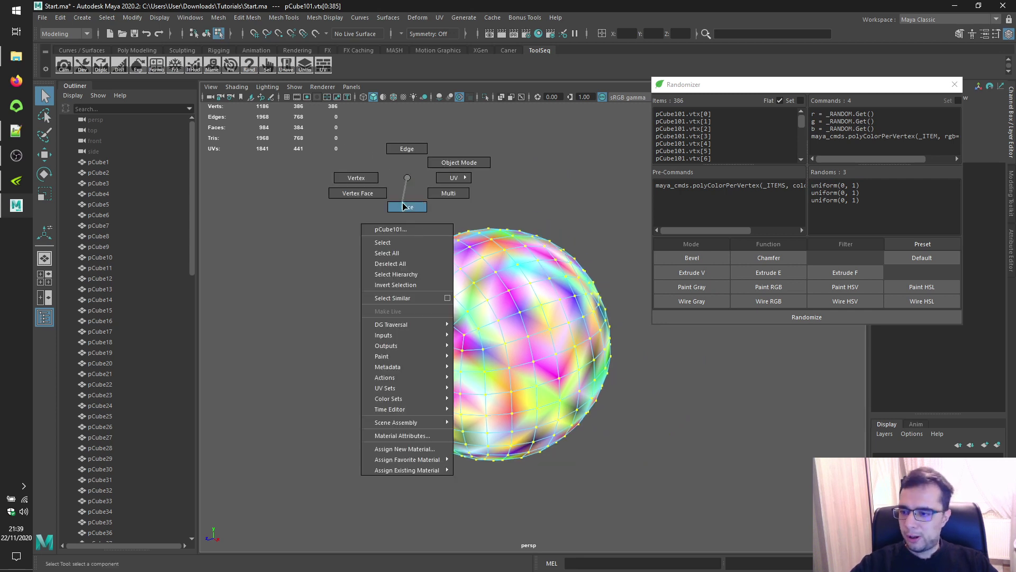
right_click_drag(405, 206, 406, 206)
left_click(755, 232)
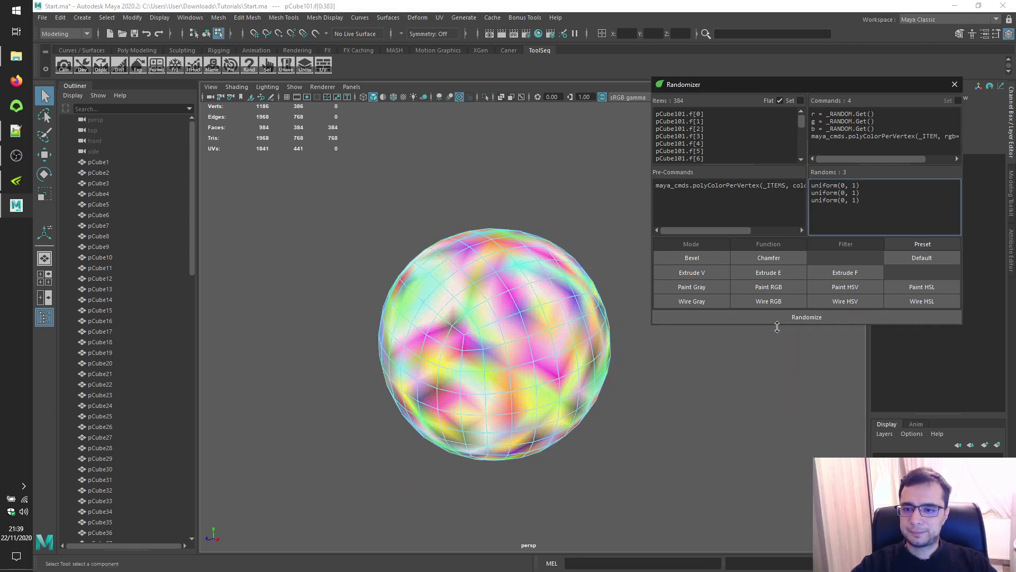
left_click(778, 319)
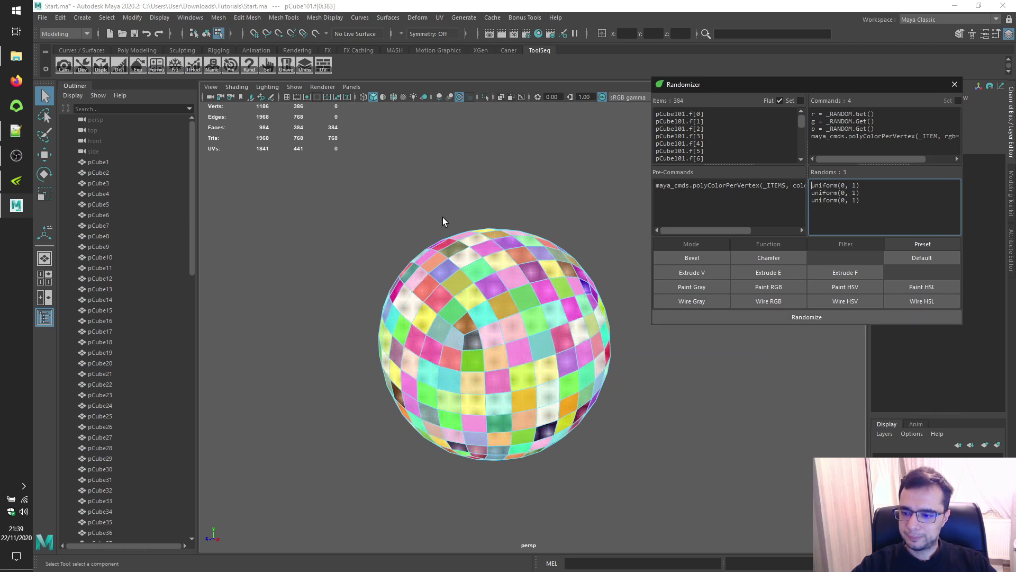
- Load all of the sphere's vertex faces as items, return to object mode and randomize their RGB colors
right_click_drag(450, 155, 405, 168)
left_click_drag(295, 157, 697, 520)
left_click(700, 100)
left_click(206, 33)
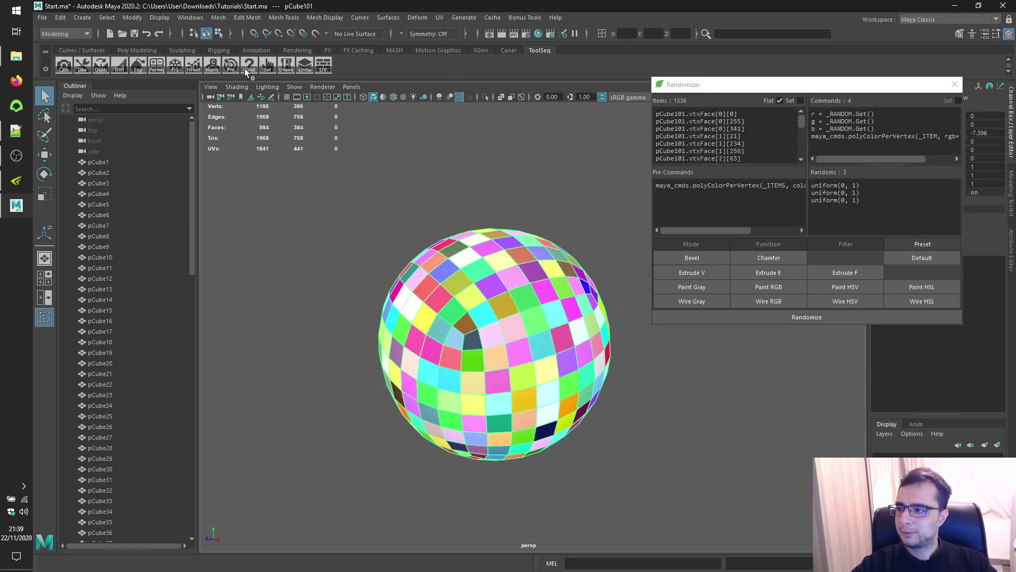
left_click(267, 117)
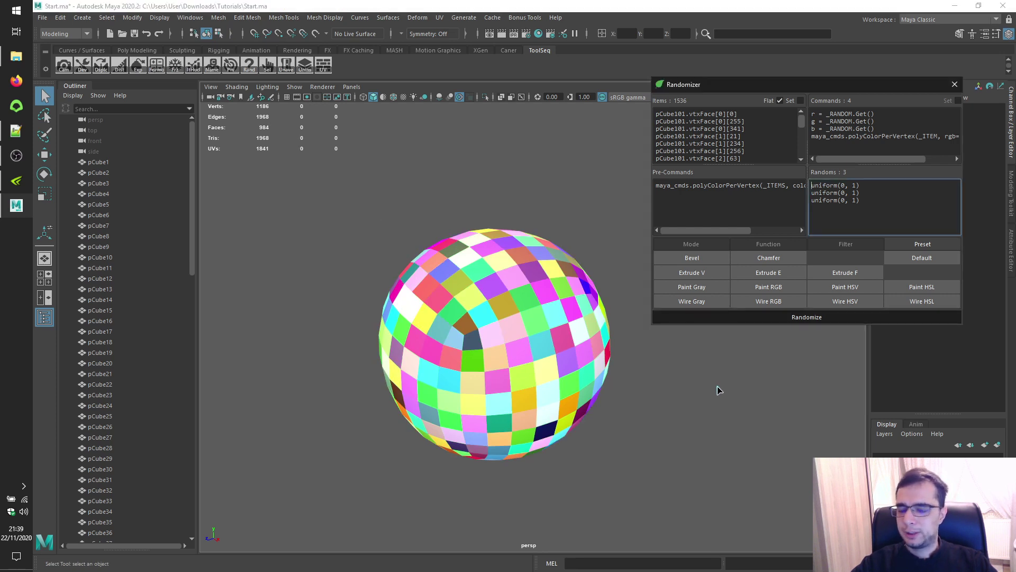
left_click(669, 102)
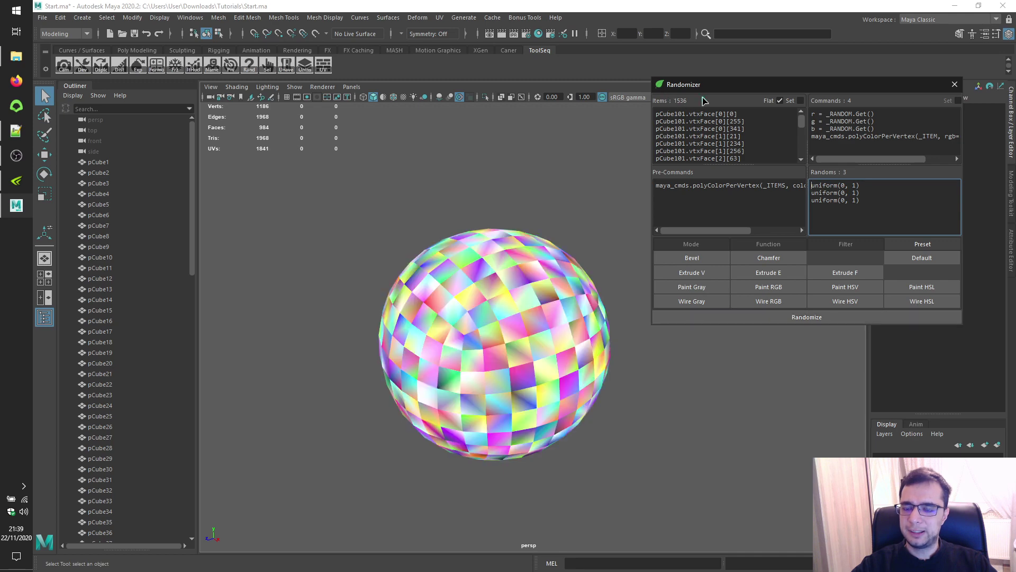
scroll(470, 301, "up", 3)
left_click_drag(609, 388, 633, 370, "alt")
key("alt+Tab")
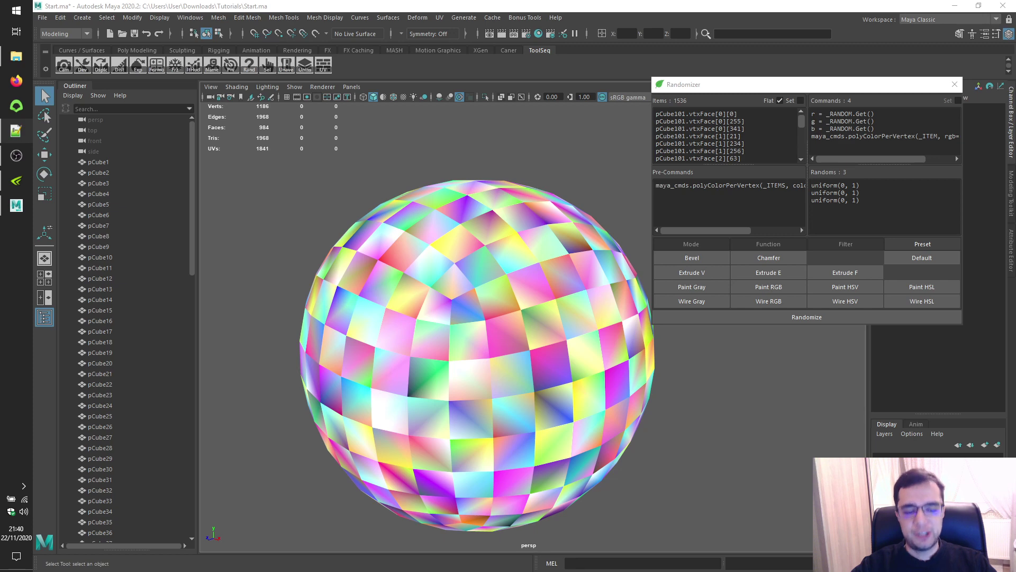
- Select all the objects in the scene and delete them
scroll(532, 398, "down", 6)
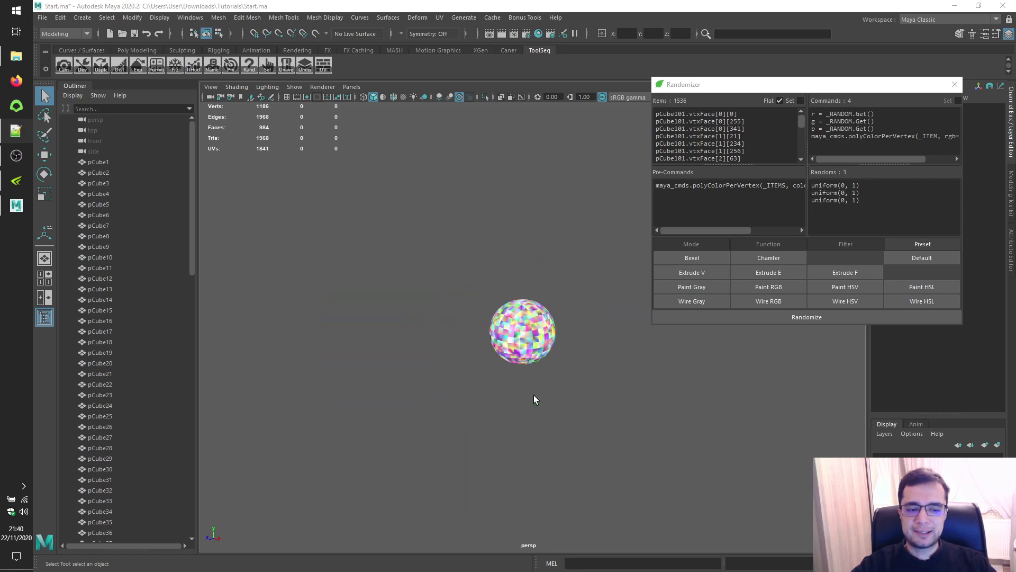
left_click_drag(534, 395, 487, 377, "alt")
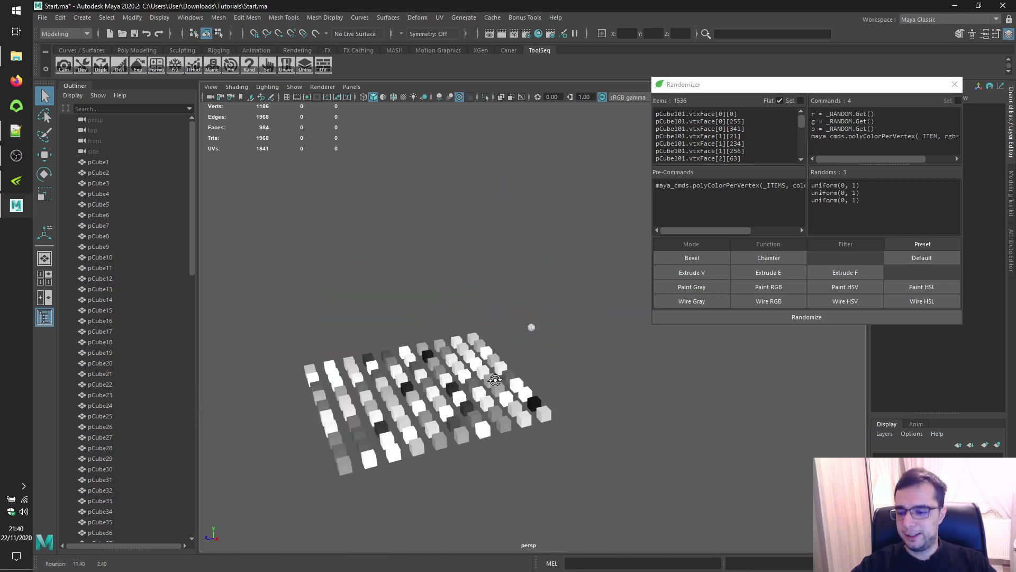
left_click_drag(236, 226, 635, 478)
key("Delete")
- Create a polygon sphere
left_click(83, 17)
mouse_move(122, 55)
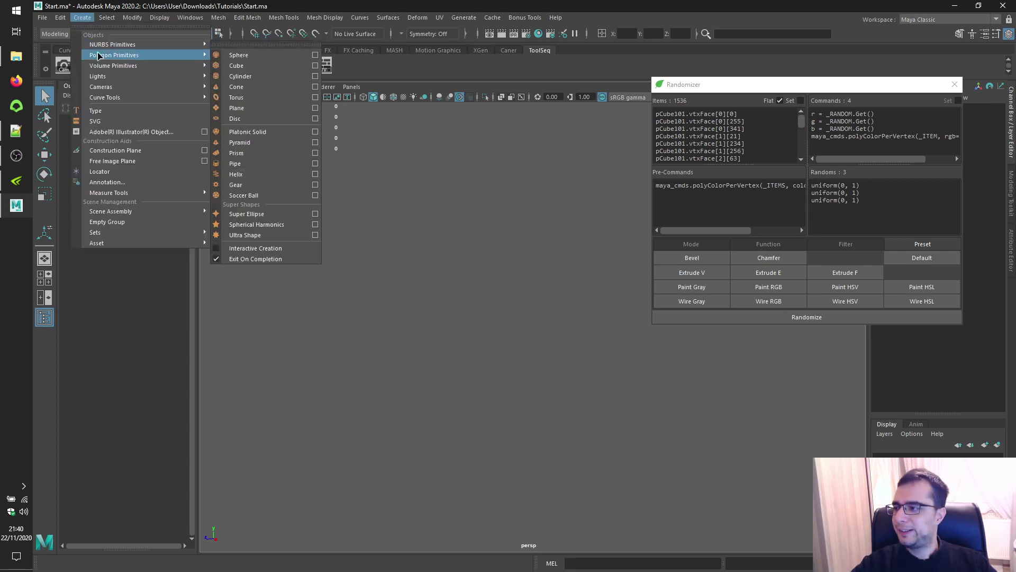
left_click(227, 60)
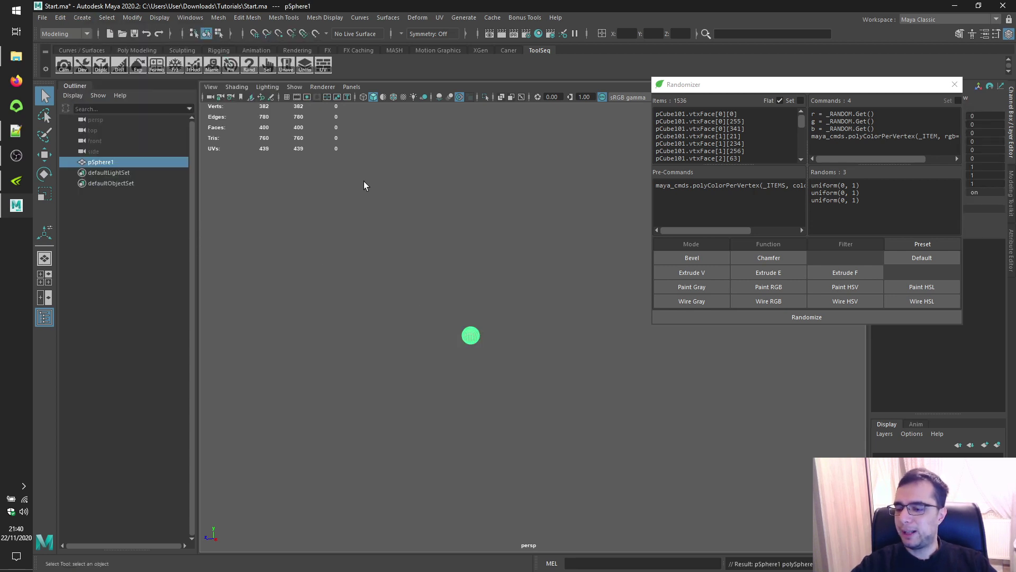
- Open the Duplicate Special options for the sphere
left_click(60, 17)
left_click(197, 182)
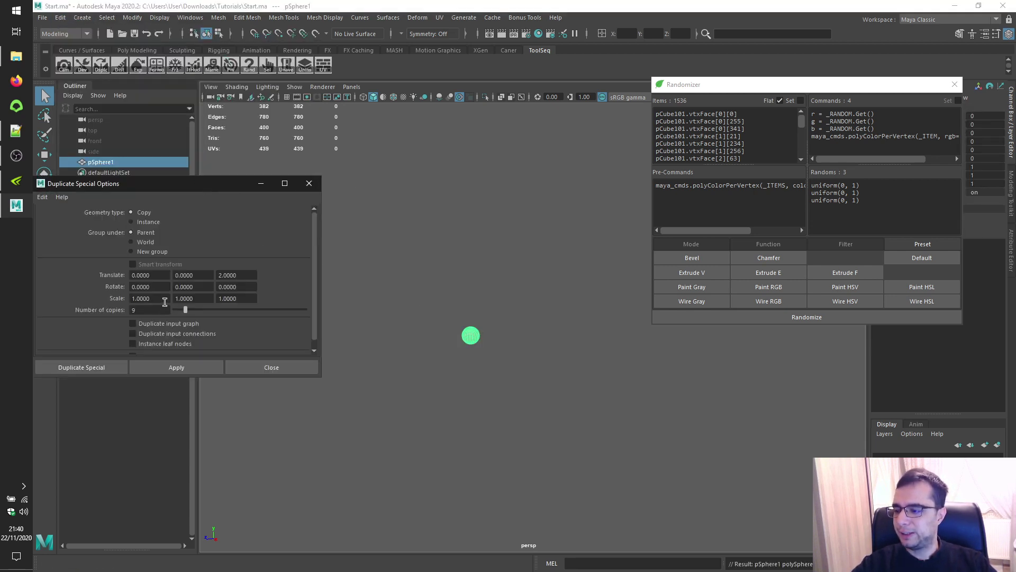
- Try duplicating the sphere into nine copies offset 2 units along Z, and undo the duplication
left_click(201, 368)
scroll(456, 313, "down", 4)
middle_click_drag(419, 313, 530, 308, "alt")
scroll(456, 313, "up", 4)
key("ctrl+z")
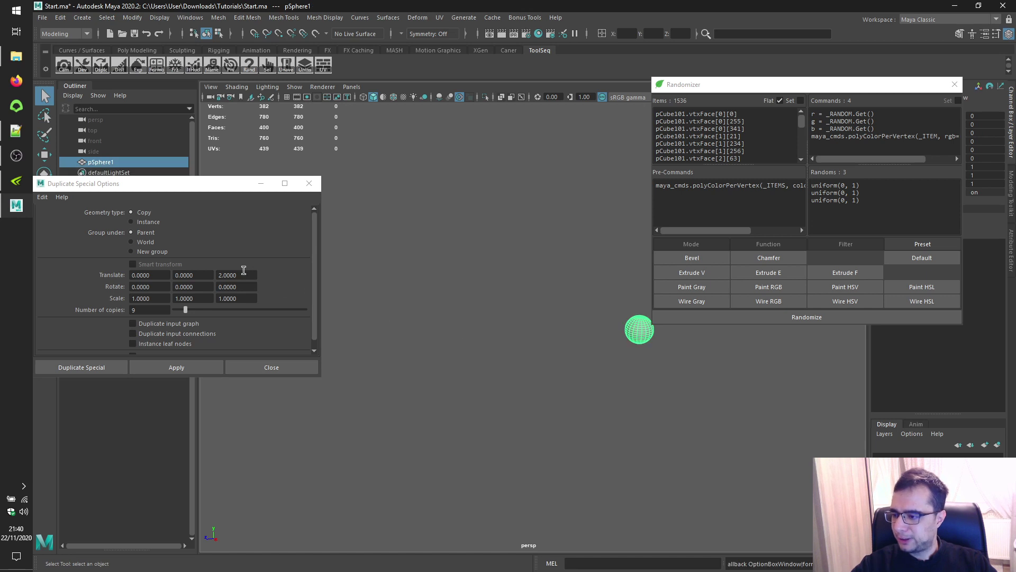
- Duplicate the sphere into nine copies with a Z translate offset of 3
left_click(241, 275)
type("3")
left_click(200, 367)
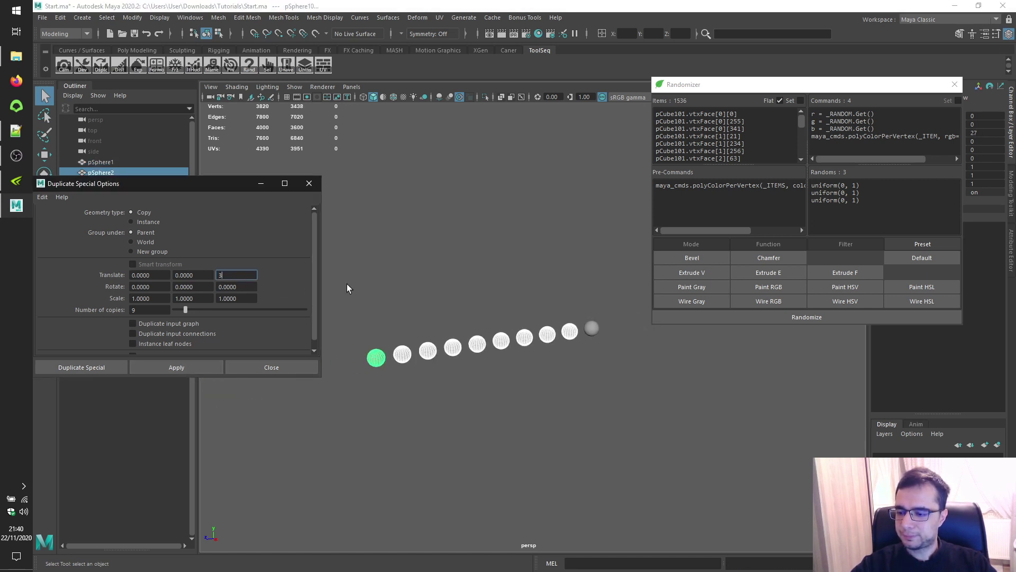
- Duplicate the whole row of spheres nine times with X translate 3 and Z translate 0, and close the duplicate options
left_click(159, 275)
type("3")
left_click(243, 271)
type("0")
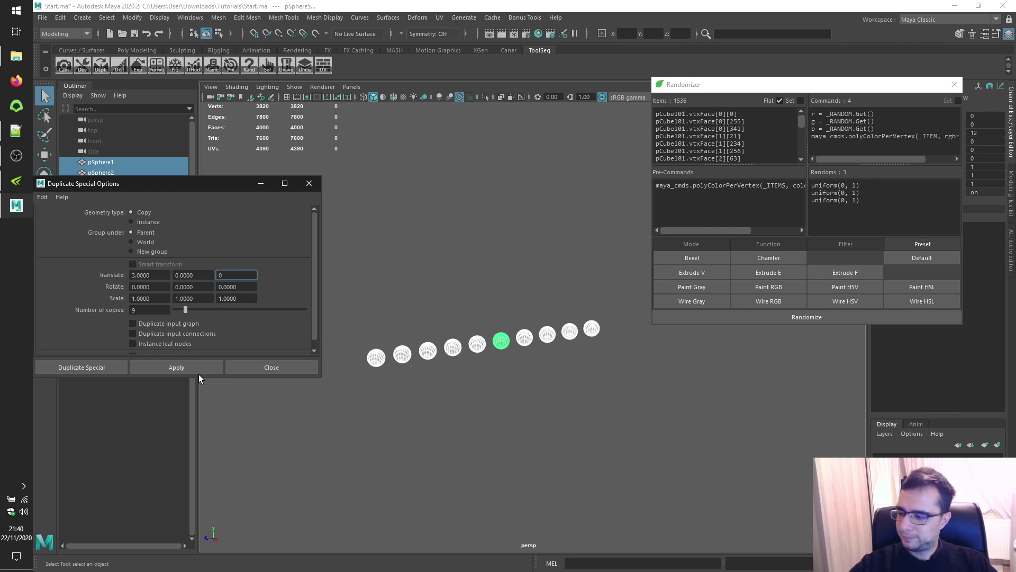
left_click(196, 371)
left_click(459, 295)
left_click_drag(459, 295, 528, 310, "alt")
middle_click_drag(529, 311, 466, 275, "alt")
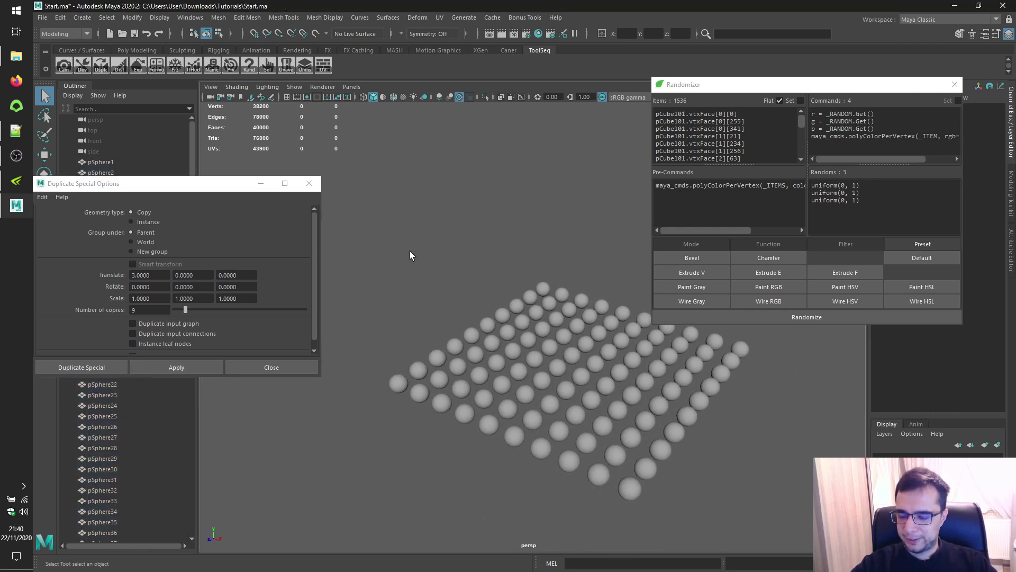
left_click(316, 183)
- Turn on Wireframe on Shaded display for the sphere grid in the perspective view
left_click(237, 87)
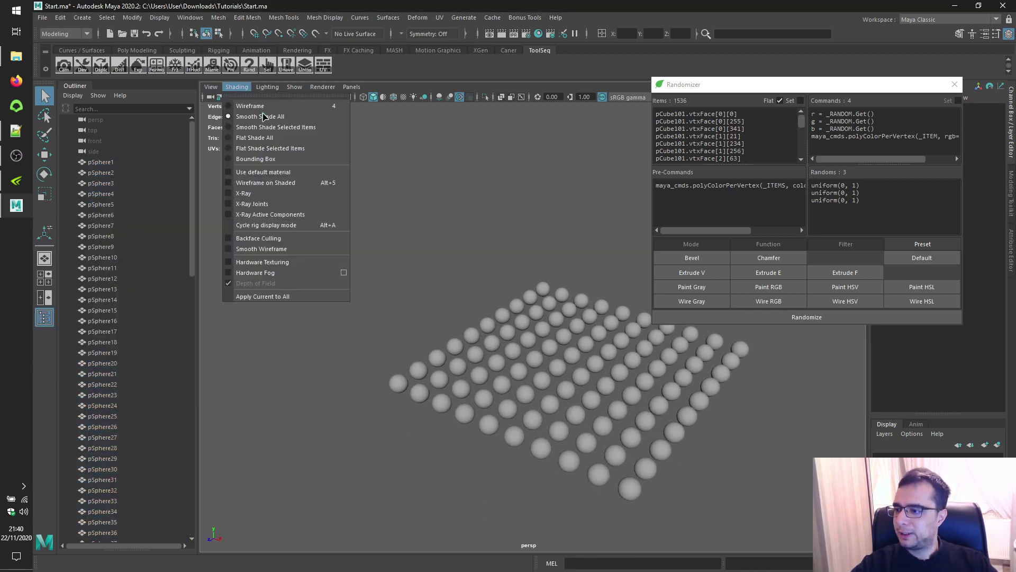
left_click(286, 184)
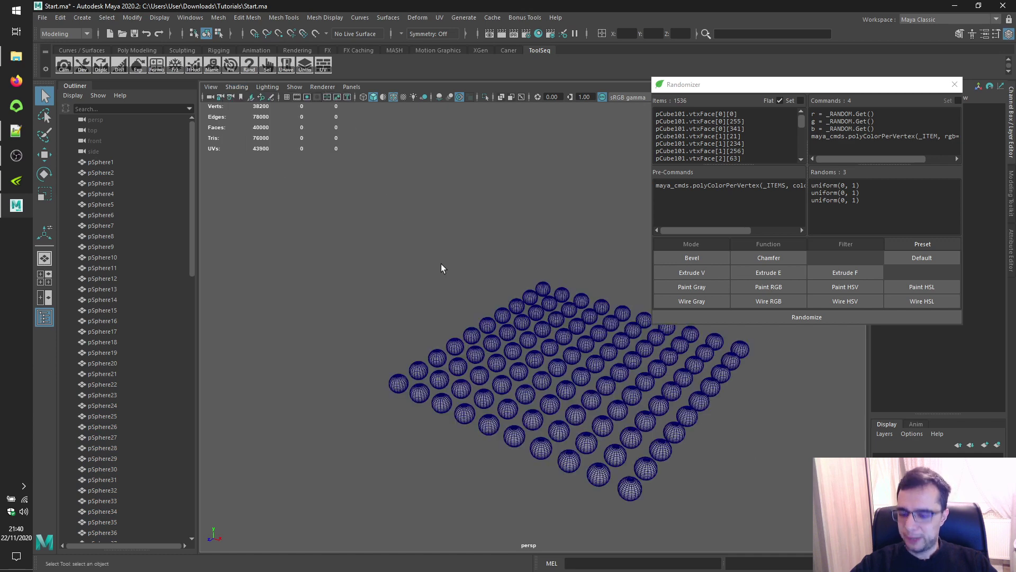
scroll(472, 302, "up", 3)
scroll(469, 306, "down", 2)
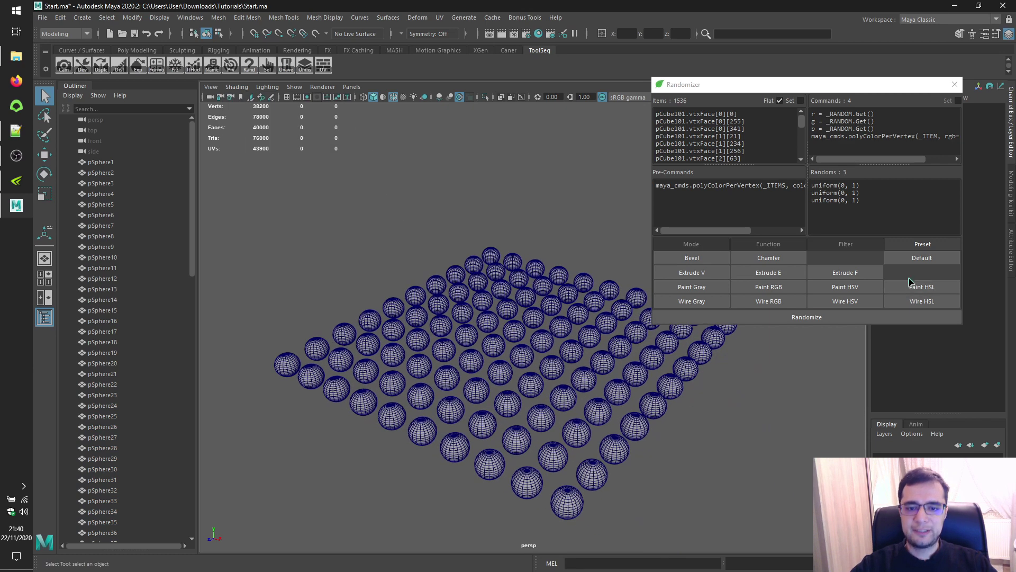
- Reset the Randomizer to default and set up the Wire Gray preset with all 100 spheres as items
left_click(934, 259)
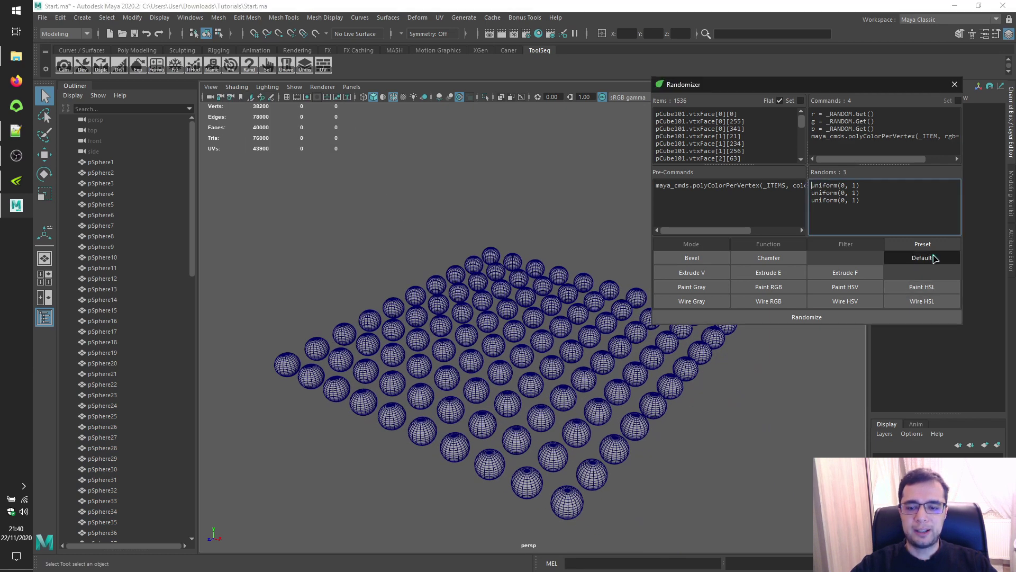
left_click(692, 301)
left_click_drag(273, 195, 752, 538)
left_click(694, 109)
left_click_drag(731, 84, 778, 47)
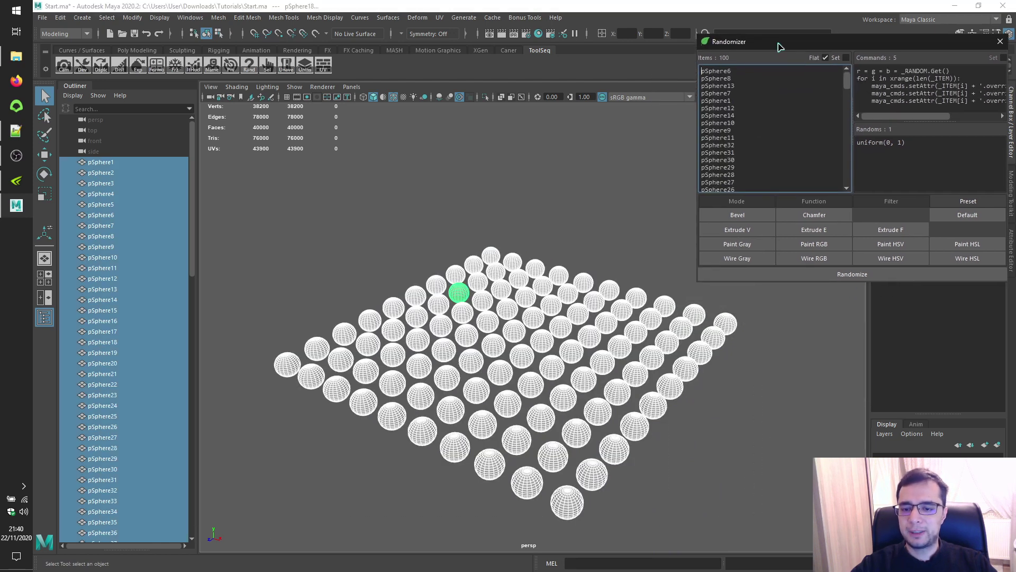
- Randomize the gray wireframe colors of all the spheres several times
left_click(804, 277)
left_click(630, 223)
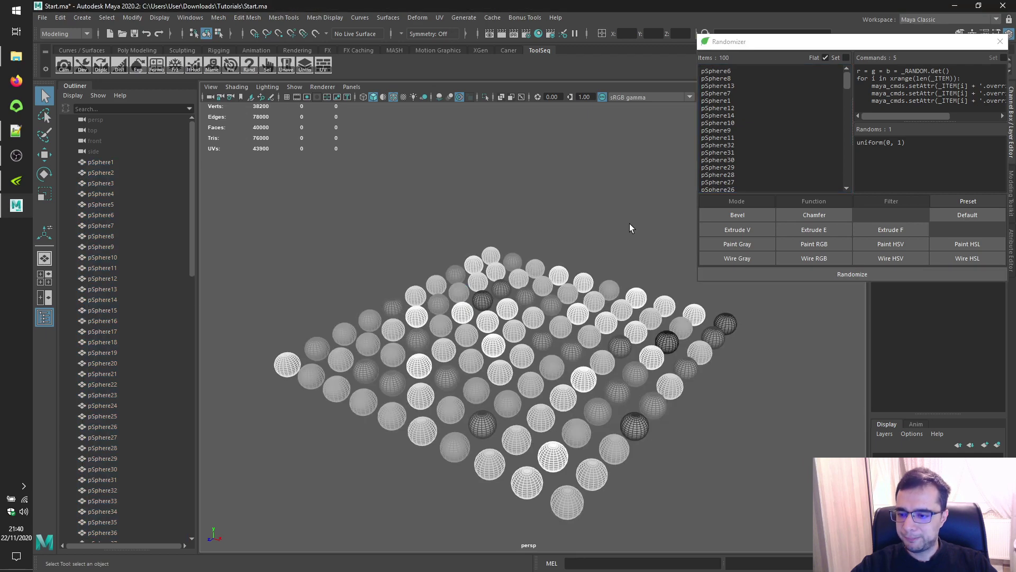
right_click_drag(630, 224, 757, 281, "alt")
left_click(766, 276)
left_click(766, 277)
left_click(766, 276)
left_click(767, 277)
left_click(767, 276)
left_click(767, 276)
left_click(767, 276)
left_click(766, 277)
- Apply the Wire RGB preset and randomize the spheres' wireframe colors three times
left_click(814, 259)
left_click(814, 274)
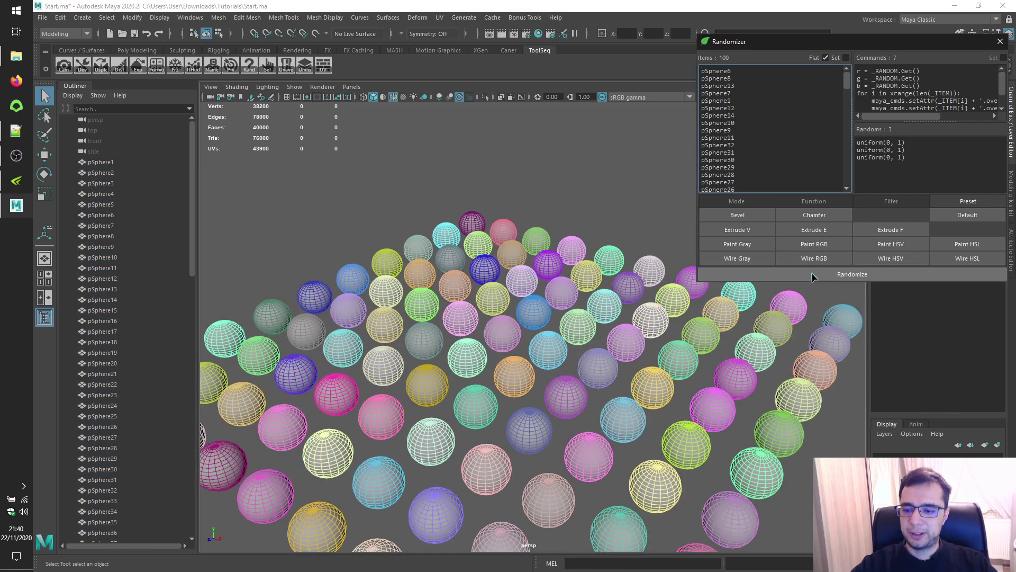
left_click(814, 275)
left_click(814, 275)
left_click(814, 275)
- Apply the Wire HSV preset and randomize the spheres' wireframe colors several times
left_click(895, 258)
left_click(903, 274)
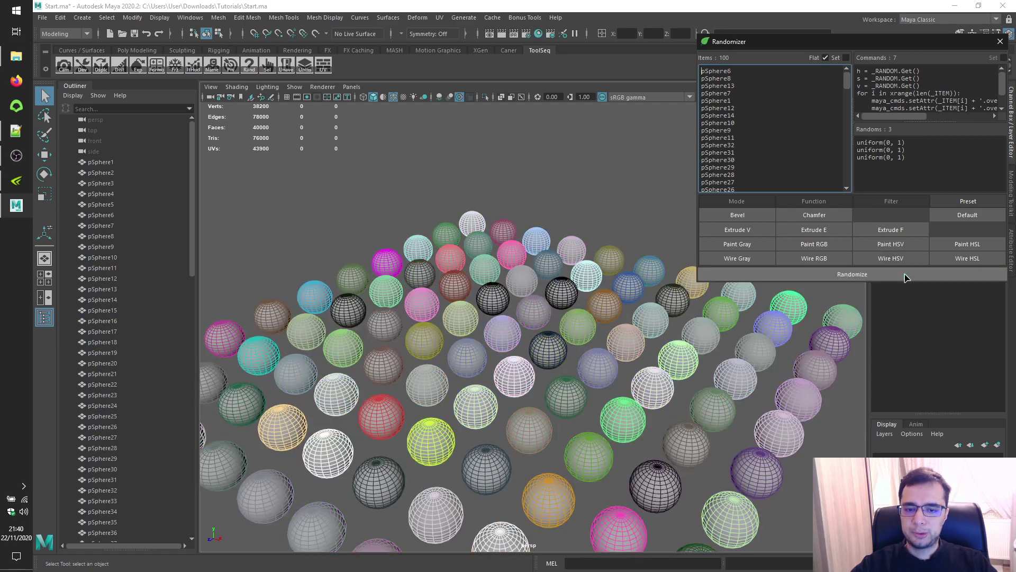
left_click(906, 276)
left_click(907, 277)
left_click(907, 277)
left_click(907, 276)
- Apply the Wire HSL preset and randomize the spheres' wireframe colors twice
left_click(968, 258)
left_click(953, 276)
left_click(950, 277)
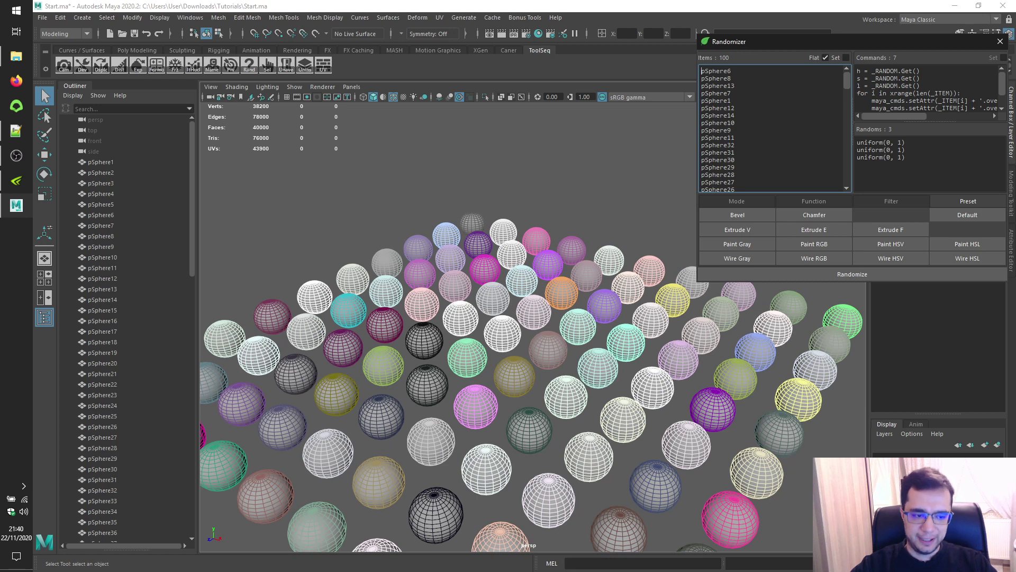
key("alt+Tab")
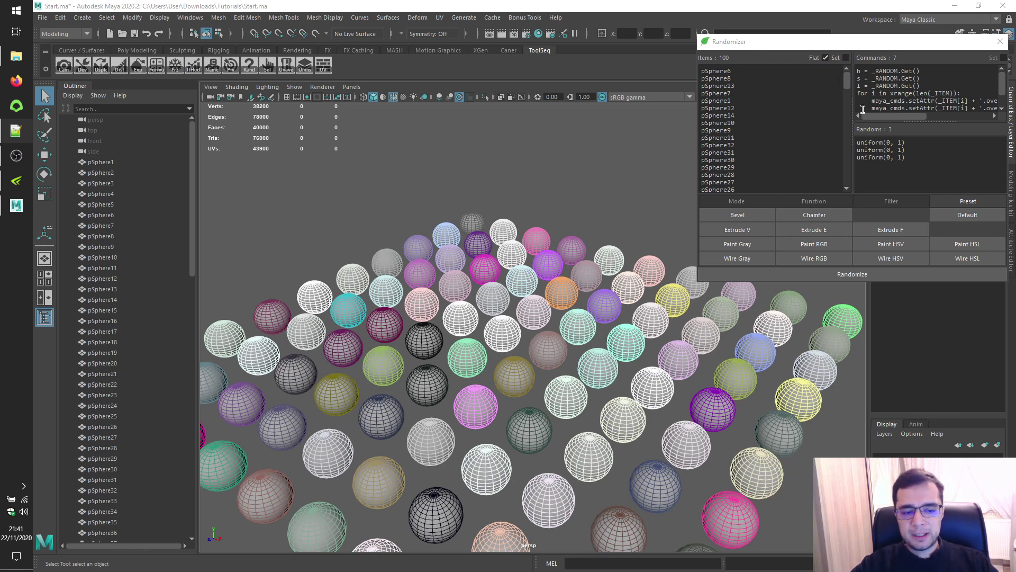
- Reset the Randomizer with the Default preset and show its mode settings
left_click(979, 217)
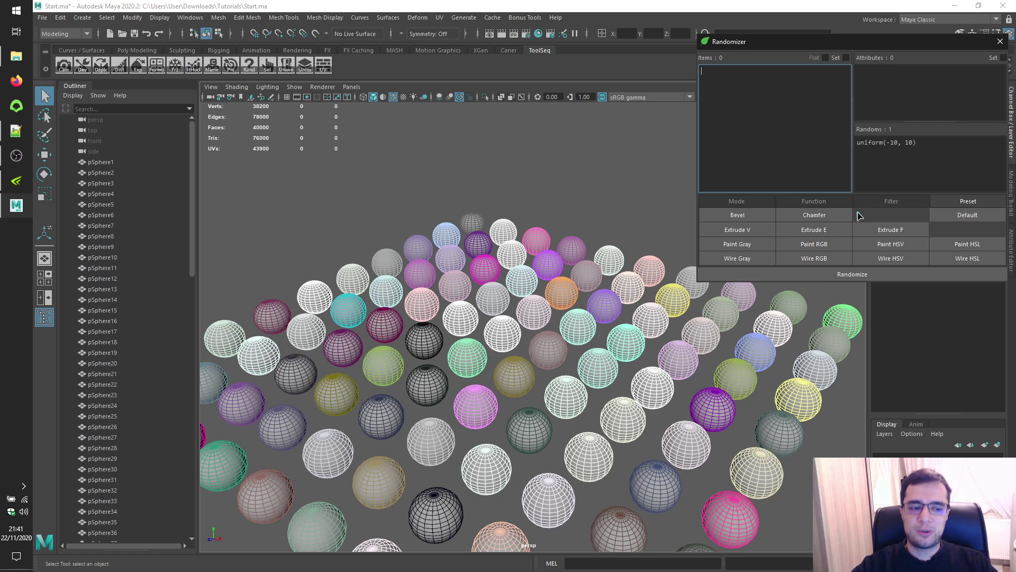
left_click(737, 202)
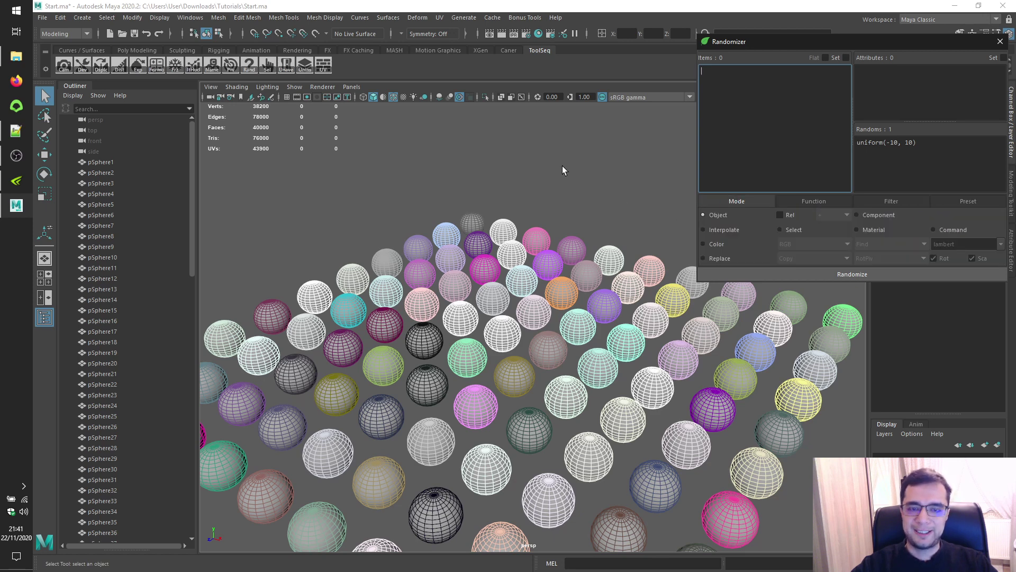